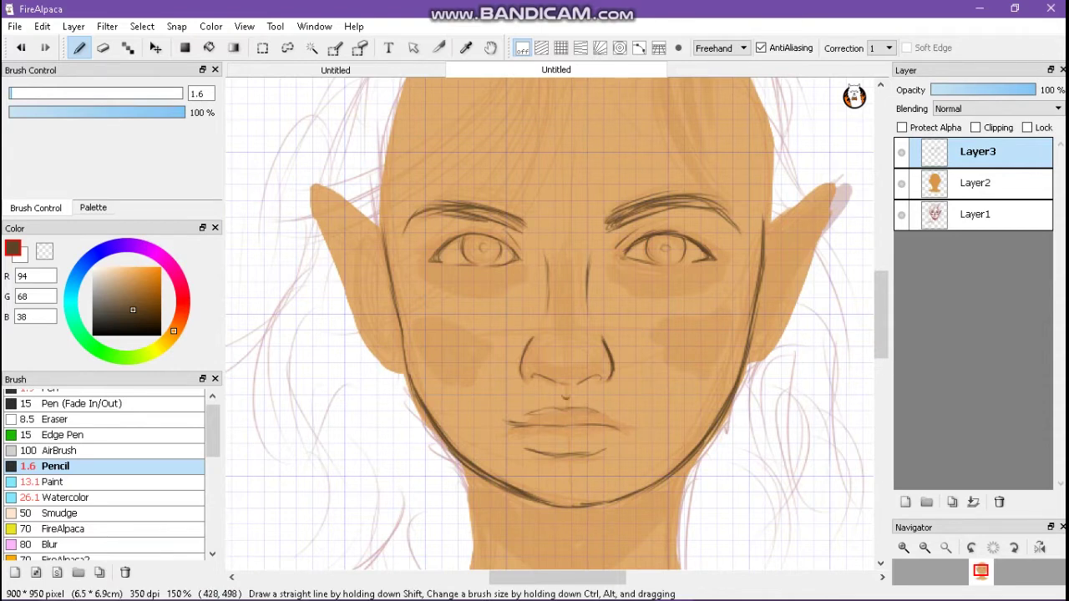
Step: Outline both pointed ears and their inner folds on Layer3 with the brown 1.6 Pencil
scroll(549, 324, "up", 2)
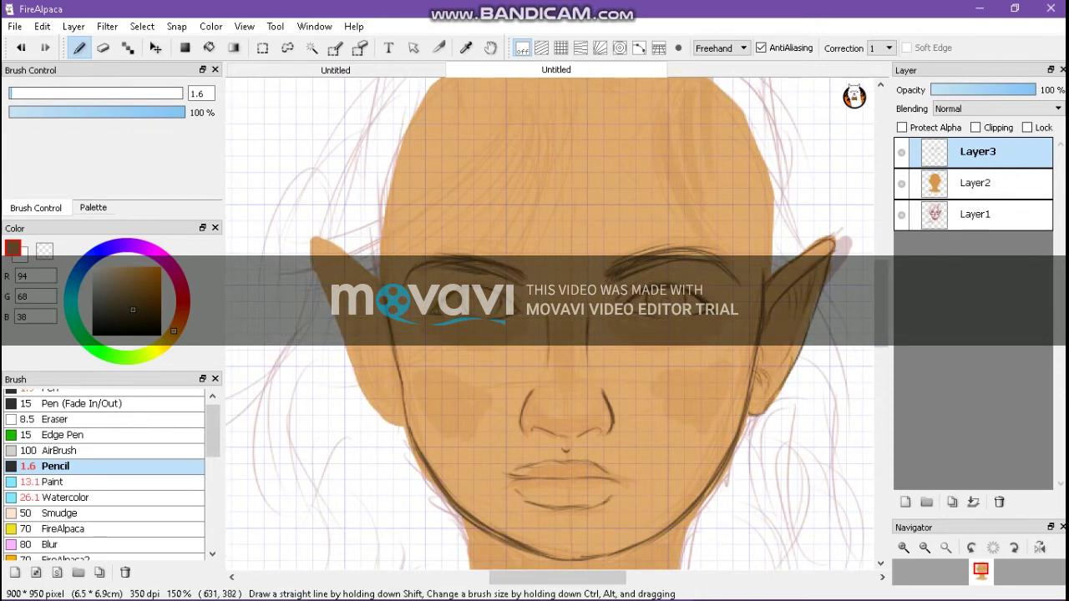
left_click(1040, 547)
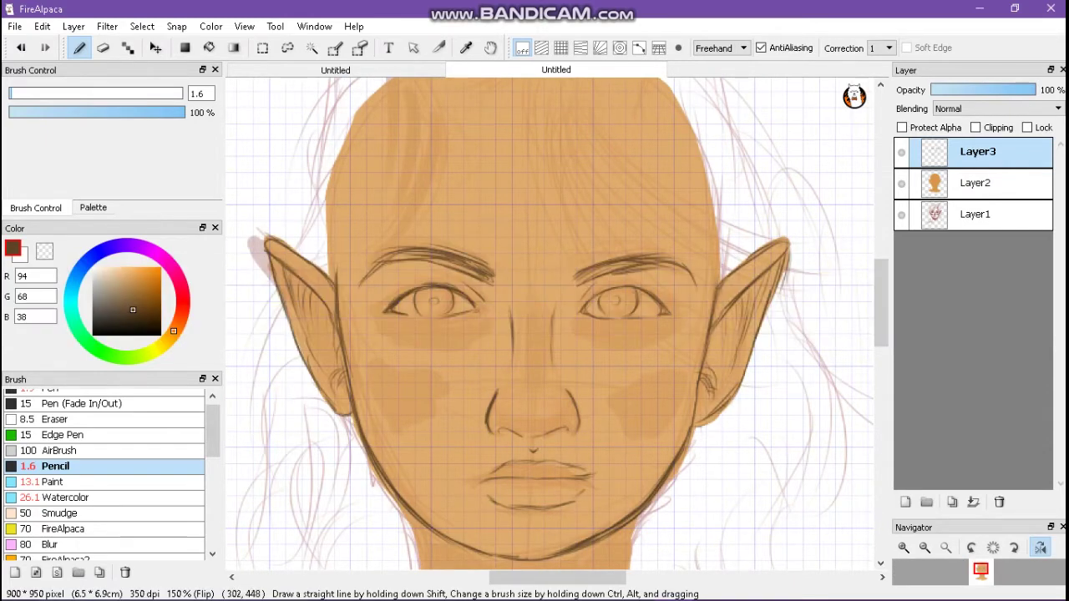
left_click(1041, 547)
Step: Draw the neck and shoulder outlines on both sides below the jaw with the Pencil
scroll(551, 326, "down", 3)
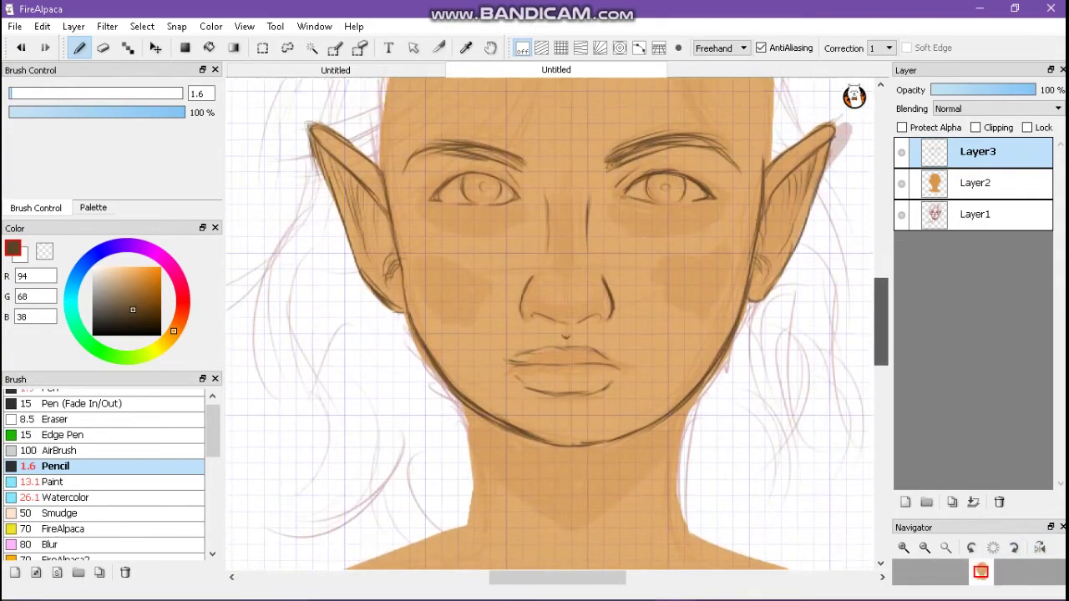
scroll(582, 455, "down", 3)
left_click_drag(468, 294, 334, 344)
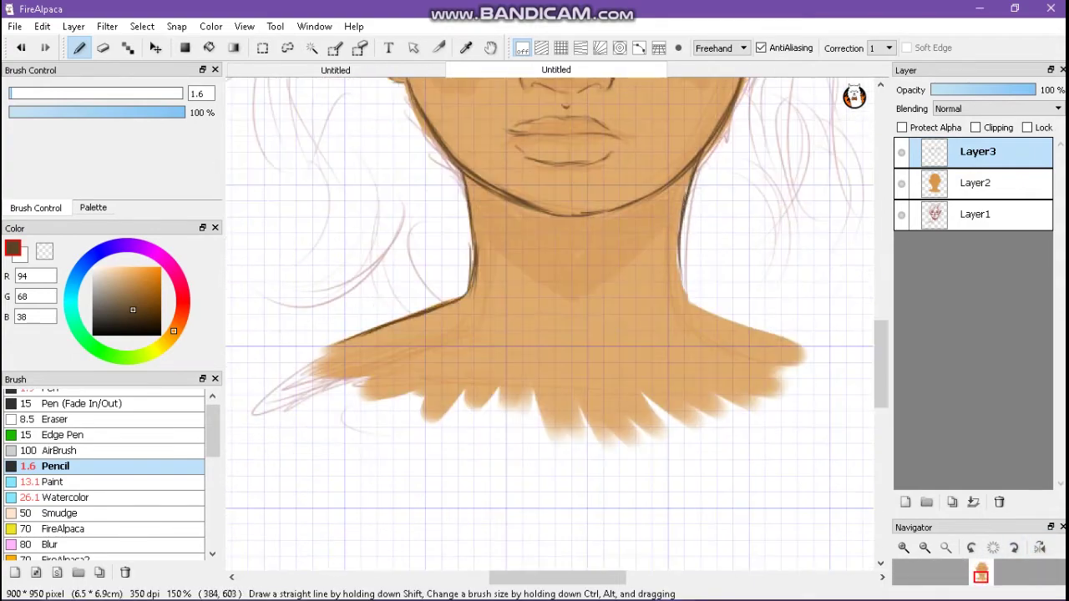
left_click_drag(703, 311, 804, 355)
scroll(558, 314, "up", 5)
scroll(557, 313, "down", 1)
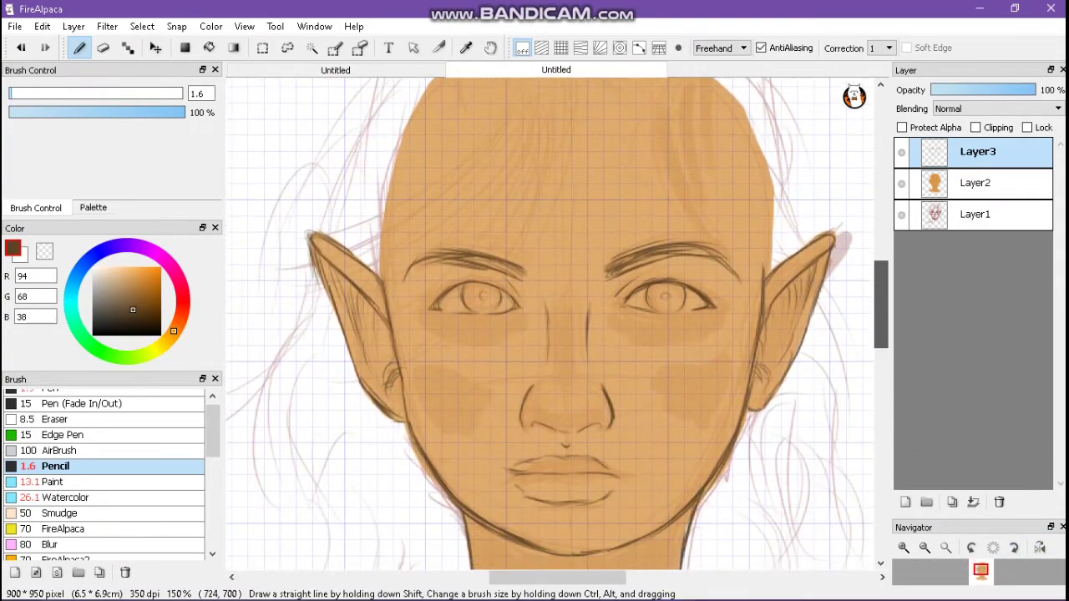
Step: Set up the Watercolor brush with dark red (RGB 42, 9, 9) and an ease of mixing colors of 0
scroll(557, 324, "up", 3)
left_click(93, 208)
left_click(13, 84)
left_click(36, 207)
left_click(65, 497)
left_click_drag(789, 80, 679, 267)
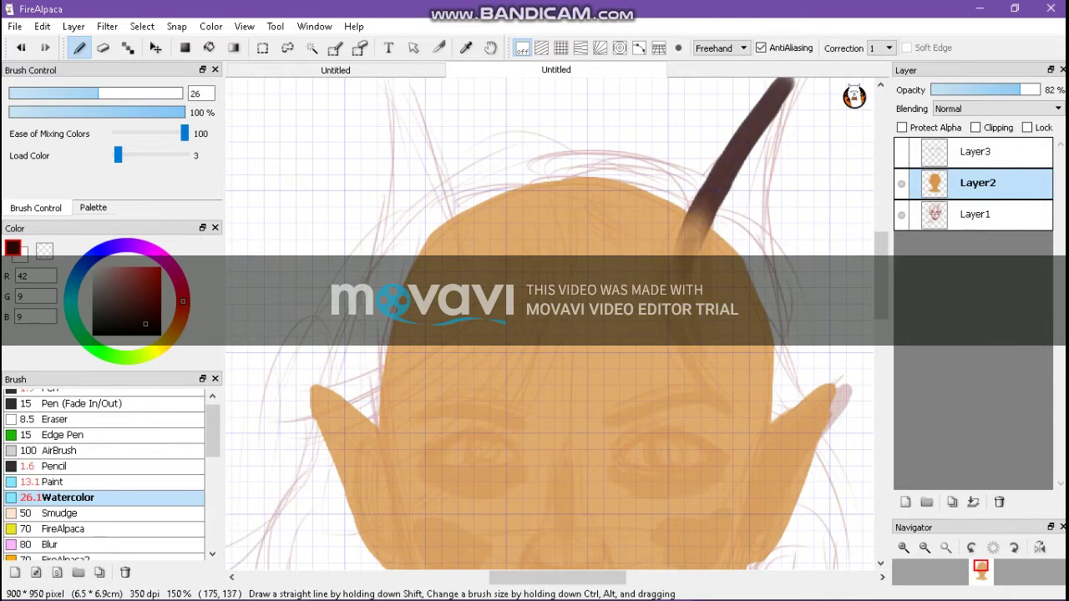
left_click_drag(185, 134, 143, 134)
left_click_drag(678, 280, 785, 84)
left_click_drag(123, 133, 115, 134)
Step: Try to paint the right horn in dark red directly on the skin layer, Layer2
mouse_move(723, 192)
left_mouse_down()
mouse_move(676, 309)
mouse_move(731, 399)
left_mouse_up()
scroll(550, 324, "up", 2)
mouse_move(785, 171)
left_mouse_down()
mouse_move(697, 275)
mouse_move(673, 389)
left_mouse_up()
left_click_drag(786, 196, 756, 410)
scroll(550, 324, "down", 2)
left_click_drag(781, 167, 752, 376)
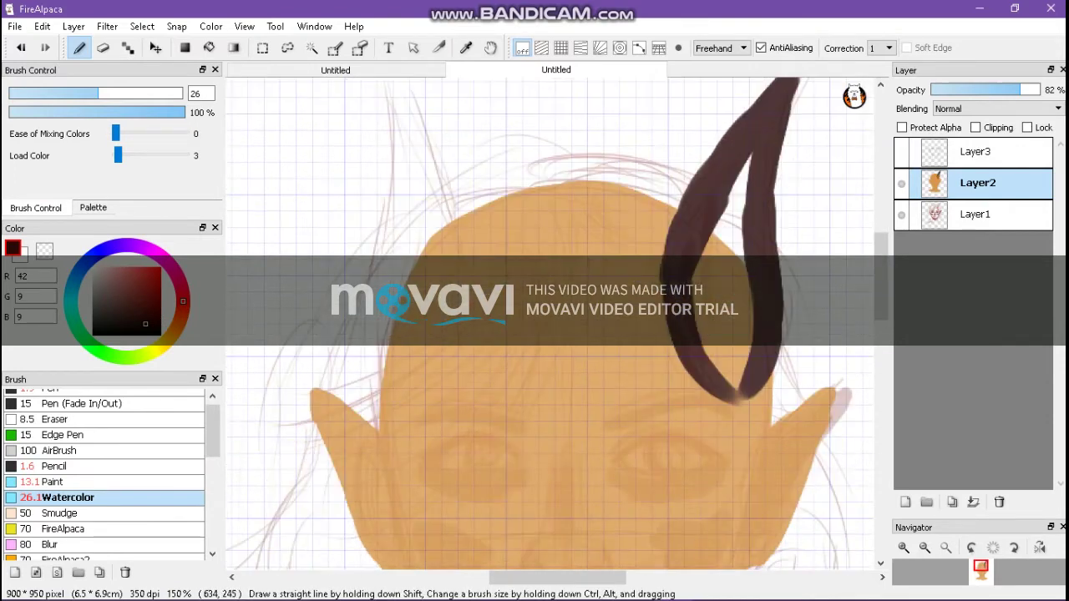
left_click_drag(752, 155, 710, 401)
left_click_drag(748, 238, 733, 291)
Step: Undo the horn strokes painted on Layer2
left_click(21, 48)
left_click(21, 48)
left_click(20, 48)
left_click(21, 48)
left_click(21, 48)
left_click(21, 47)
Step: Add a layer above the skin and paint the right horn as a solid dark red curved shape
left_click(905, 502)
mouse_move(790, 84)
left_mouse_down()
mouse_move(660, 317)
mouse_move(727, 397)
left_mouse_up()
scroll(727, 397, "up", 1)
left_click_drag(802, 133, 768, 371)
mouse_move(739, 218)
left_mouse_down()
mouse_move(710, 455)
mouse_move(772, 334)
left_mouse_up()
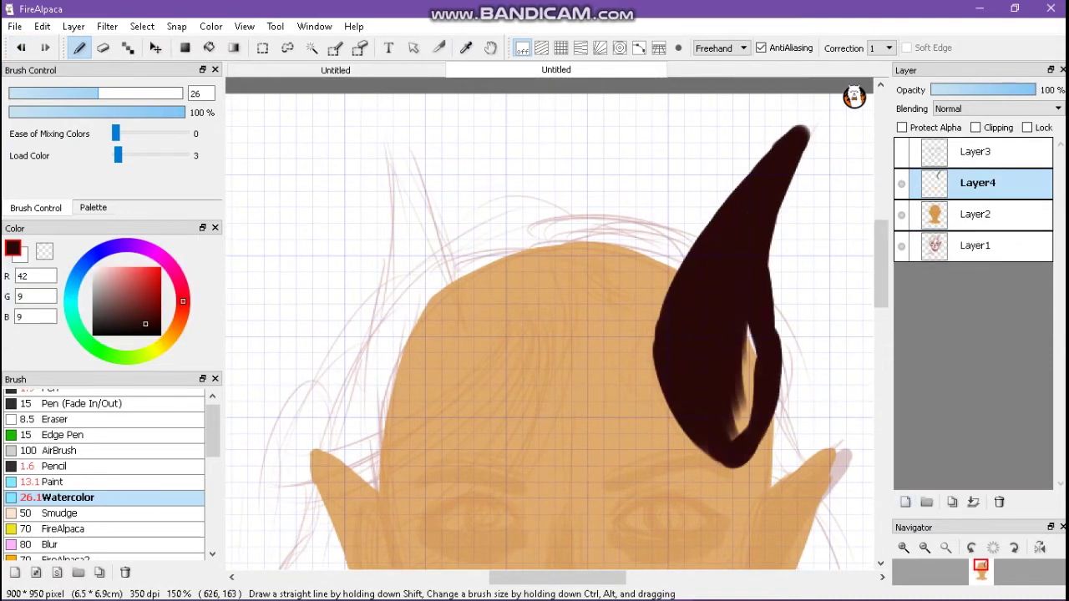
left_click_drag(781, 192, 739, 434)
left_click_drag(797, 154, 777, 334)
Step: Paint the matching left horn in solid dark red on the same layer
key("h")
mouse_move(723, 125)
left_mouse_down()
mouse_move(681, 197)
mouse_move(694, 284)
left_mouse_up()
mouse_move(668, 200)
left_mouse_down()
mouse_move(649, 355)
mouse_move(671, 420)
mouse_move(651, 413)
mouse_move(710, 455)
left_mouse_up()
left_click_drag(740, 133, 710, 418)
left_click_drag(748, 251, 710, 476)
left_click_drag(710, 243, 668, 439)
Step: Clean up the outer edges of the newly painted left horn with the size 4 Eraser
key("e")
mouse_move(714, 121)
left_mouse_down()
mouse_move(642, 275)
mouse_move(618, 359)
left_mouse_up()
mouse_move(747, 117)
left_mouse_down()
mouse_move(727, 259)
mouse_move(748, 149)
left_mouse_up()
scroll(551, 326, "down", 3)
scroll(551, 326, "up", 4)
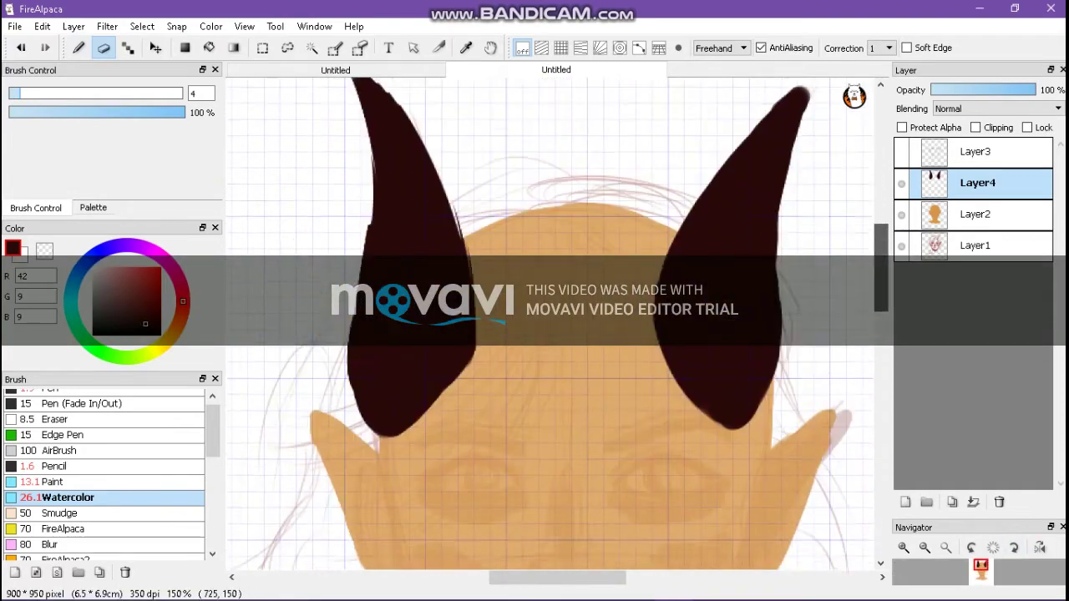
Step: Add a layer above the horns and paint the swept fringe in red (RGB 199, 26, 26) with the Watercolor brush
left_click(901, 183)
left_click(906, 502)
scroll(551, 326, "down", 2)
key("b")
mouse_move(564, 96)
left_mouse_down()
mouse_move(555, 204)
mouse_move(394, 381)
mouse_move(398, 166)
mouse_move(523, 105)
mouse_move(312, 243)
mouse_move(577, 189)
left_mouse_up()
scroll(551, 325, "up", 2)
mouse_move(468, 192)
left_mouse_down()
mouse_move(577, 180)
mouse_move(597, 259)
left_mouse_up()
left_click(902, 214)
scroll(552, 325, "down", 1)
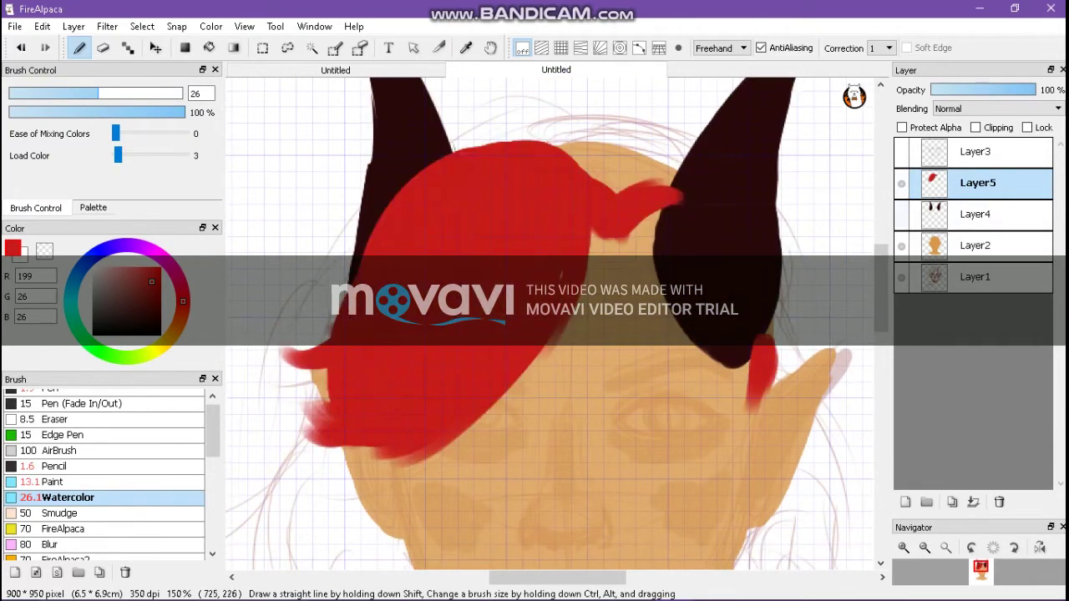
Step: Hide the horn layer and paint the long red hair lock down the left side of the face to the shoulder
left_click(901, 214)
left_click_drag(765, 351, 762, 451)
scroll(551, 326, "down", 2)
mouse_move(301, 251)
left_mouse_down()
mouse_move(284, 347)
mouse_move(359, 526)
mouse_move(460, 552)
mouse_move(392, 359)
mouse_move(451, 451)
left_mouse_up()
left_click_drag(334, 275, 392, 426)
scroll(551, 326, "left", 3)
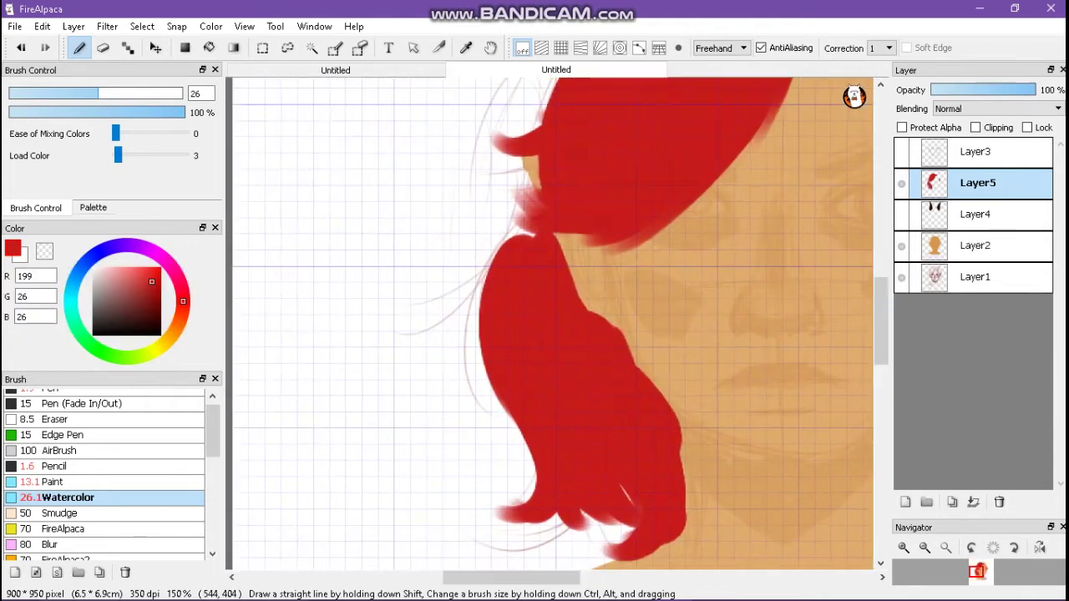
left_click_drag(584, 251, 660, 393)
Step: Show the line art layer and join the left hair lock to the fringe around the left ear in red
left_click(902, 151)
scroll(552, 326, "up", 2)
left_click_drag(577, 193, 439, 405)
scroll(552, 326, "down", 4)
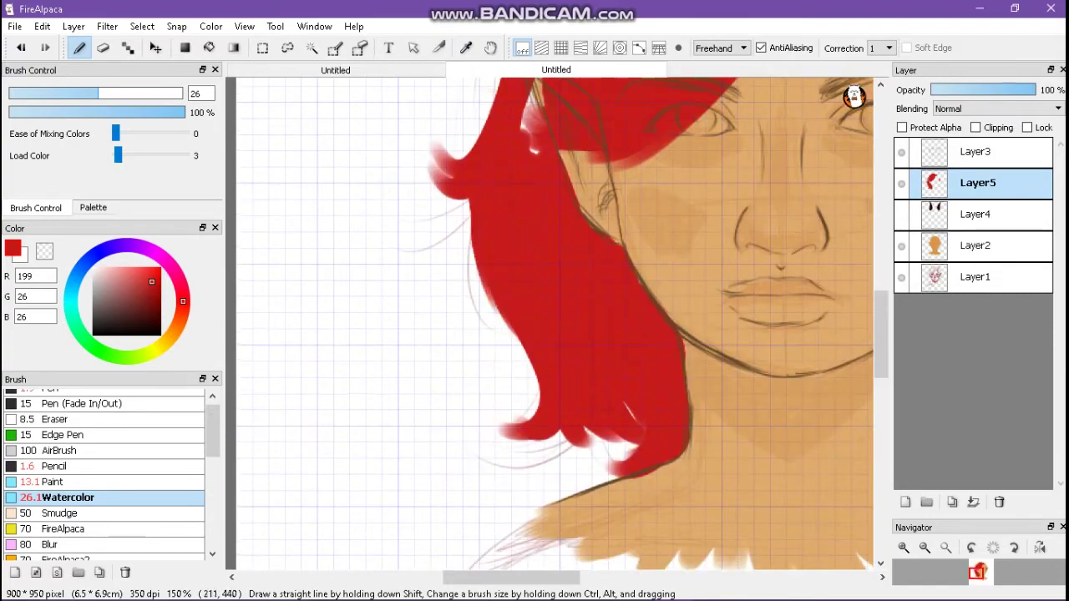
scroll(552, 326, "up", 6)
left_click_drag(549, 377, 485, 501)
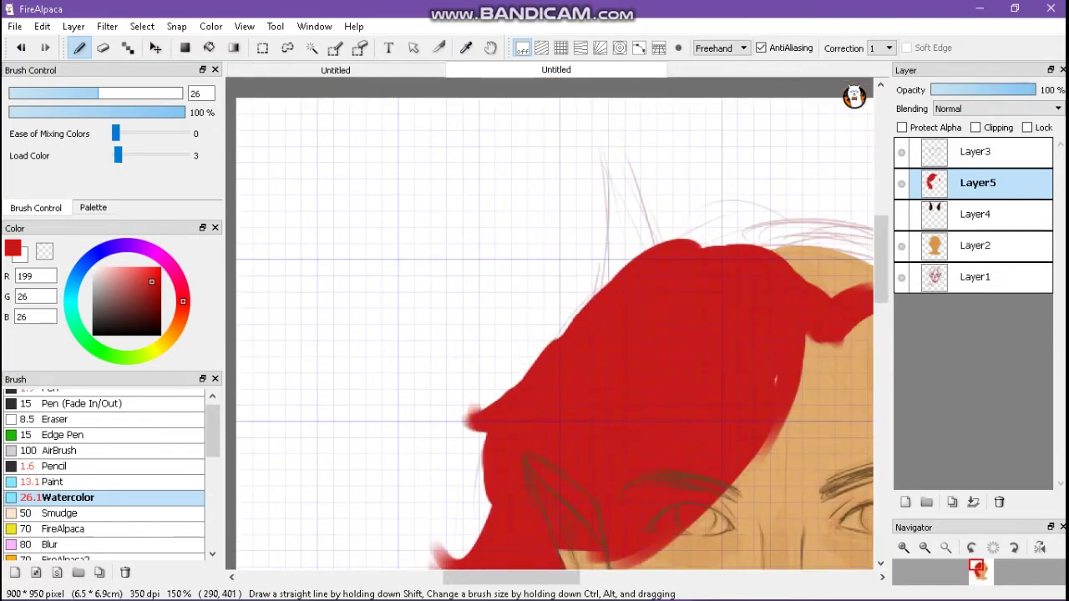
Step: Extend the red hair over the crown and widen its outline on the upper left of the head
scroll(551, 326, "right", 3)
left_click_drag(702, 242, 359, 359)
left_click_drag(435, 267, 342, 384)
left_click_drag(701, 250, 534, 217)
left_click_drag(351, 367, 334, 493)
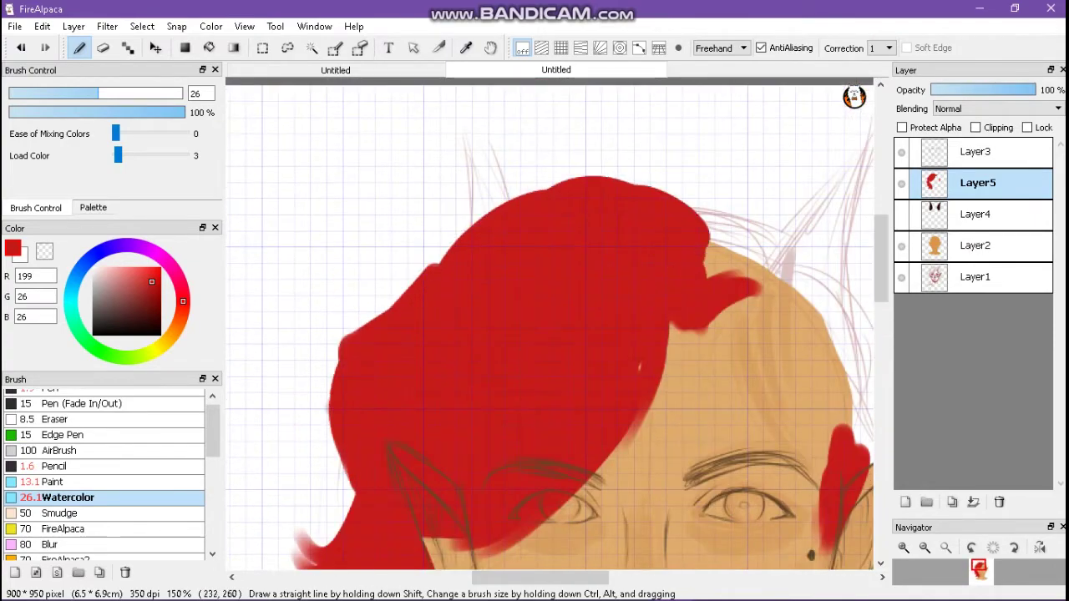
Step: Undo the last two strokes and paint the red hair on the right side of the head down to the shoulder
scroll(551, 325, "down", 2)
scroll(551, 326, "down", 3)
key("ctrl+z")
key("ctrl+z")
left_click_drag(535, 134, 576, 163)
left_click_drag(502, 129, 496, 220)
mouse_move(576, 138)
left_mouse_down()
mouse_move(618, 167)
mouse_move(676, 284)
mouse_move(635, 401)
mouse_move(628, 342)
mouse_move(623, 409)
mouse_move(659, 278)
left_mouse_up()
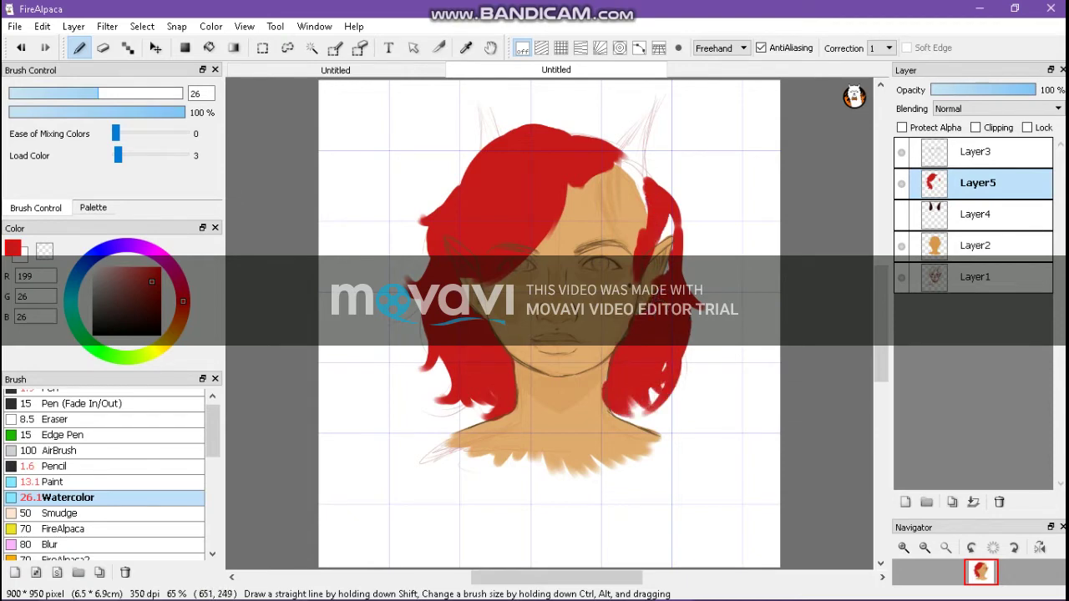
left_click_drag(685, 378, 686, 240)
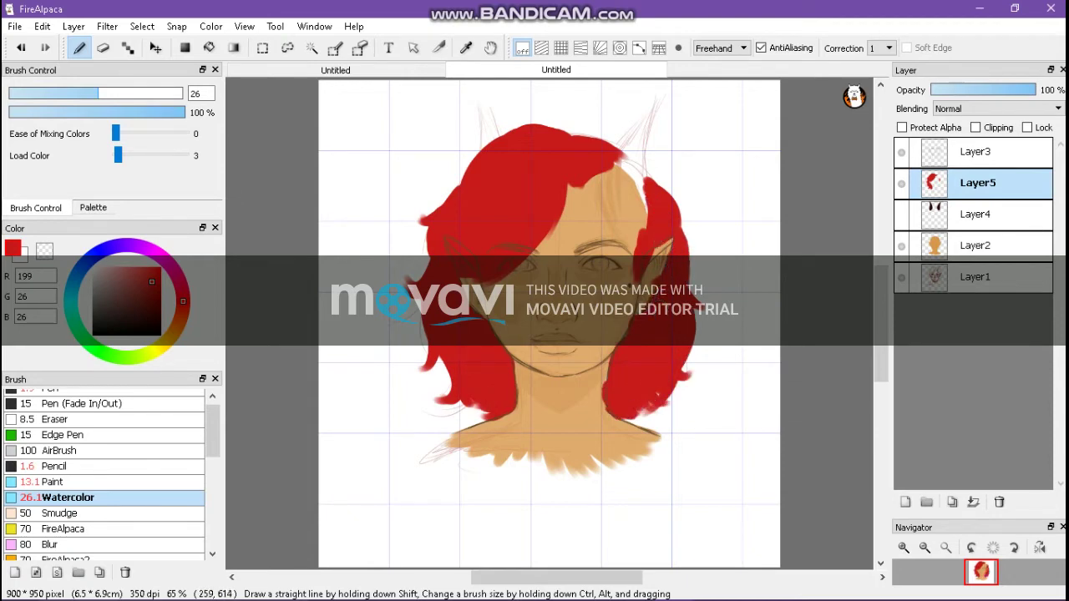
left_click_drag(683, 359, 593, 138)
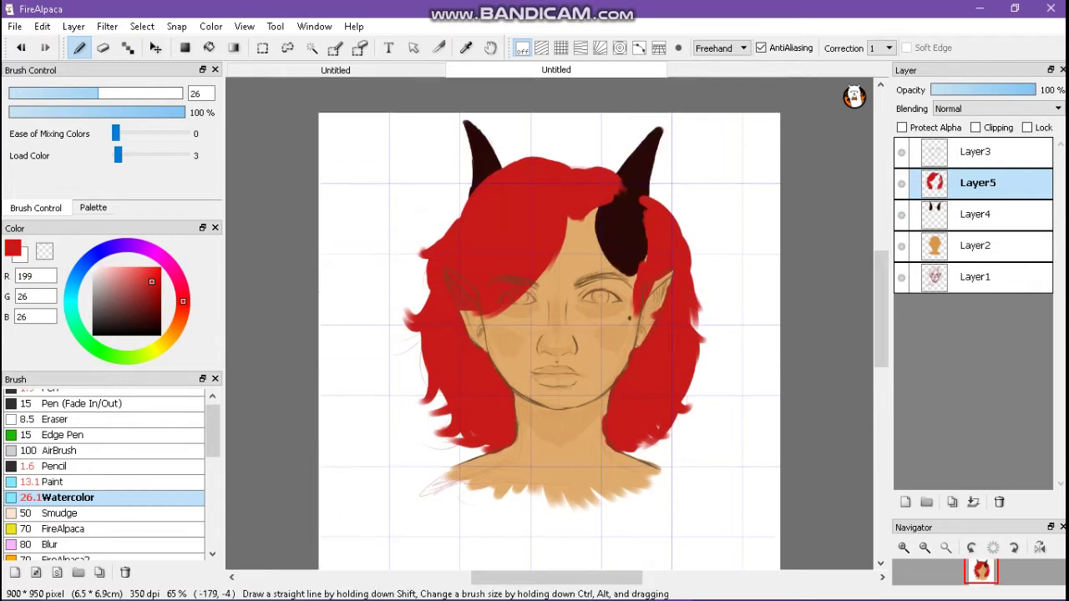
Step: Erase the hair covering the right horn and ear, and touch up its edge with the 9.8 Watercolor brush
key("e")
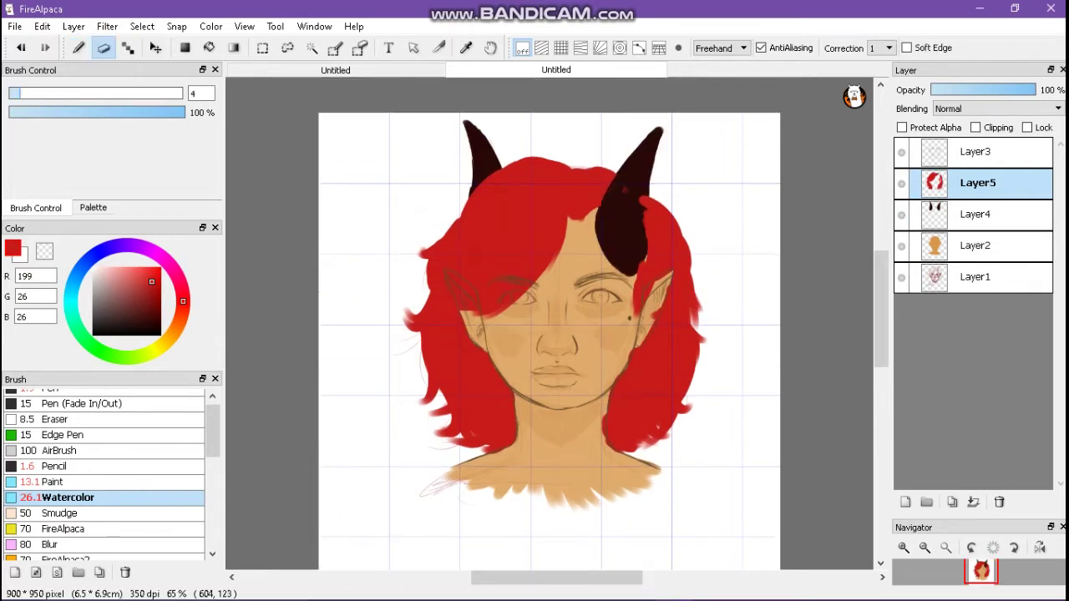
key("b")
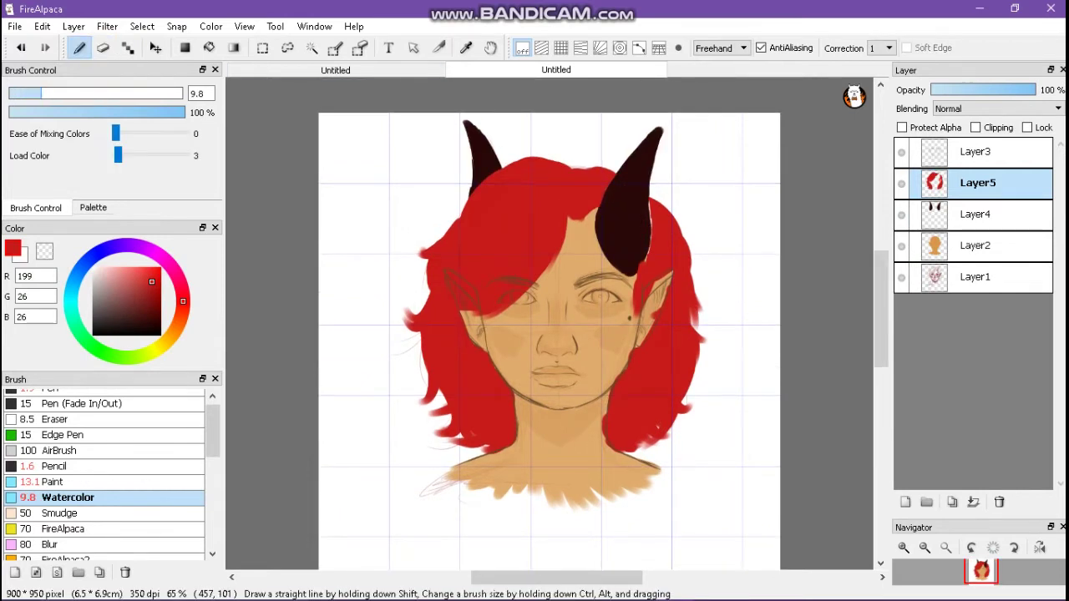
key("e")
scroll(527, 332, "up", 2)
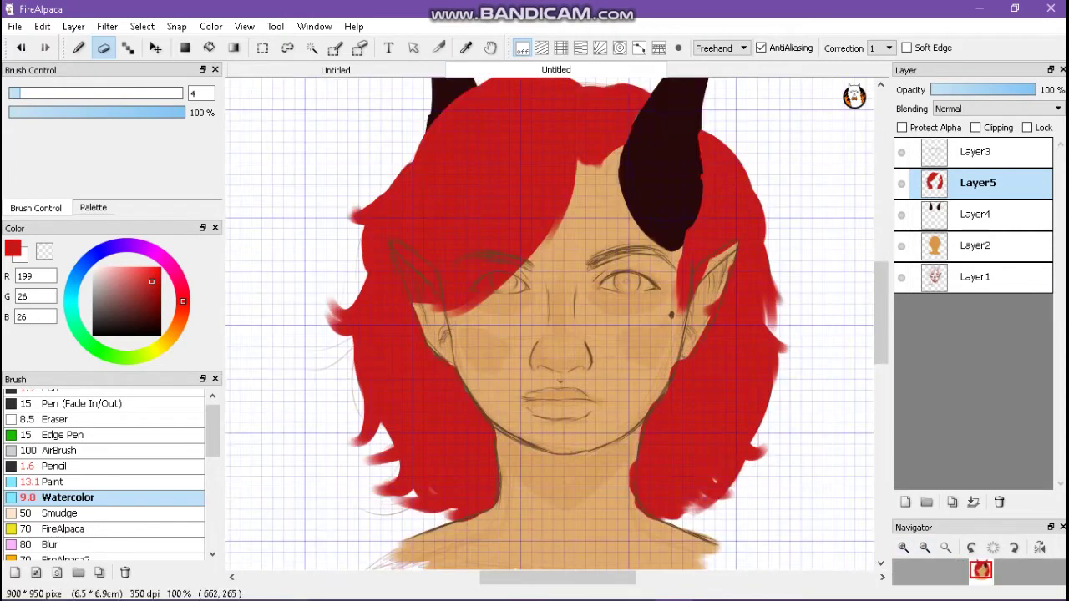
mouse_move(710, 276)
left_mouse_down()
mouse_move(723, 251)
mouse_move(710, 265)
left_mouse_up()
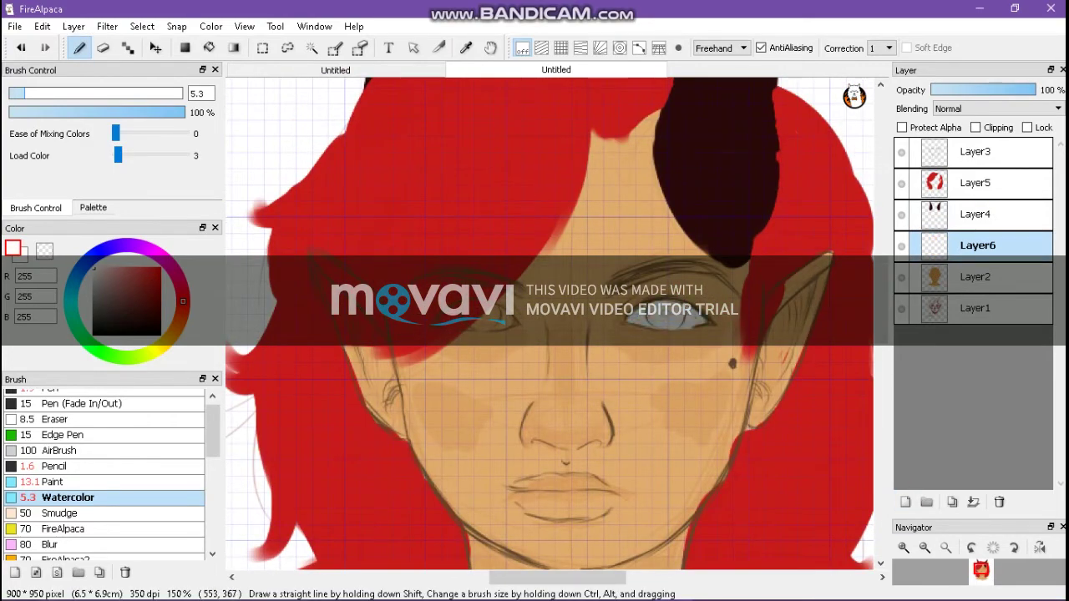
Step: Paint the left eye white on Layer6 and raise the skin layer's opacity to 100%
left_click(1040, 548)
left_click(902, 183)
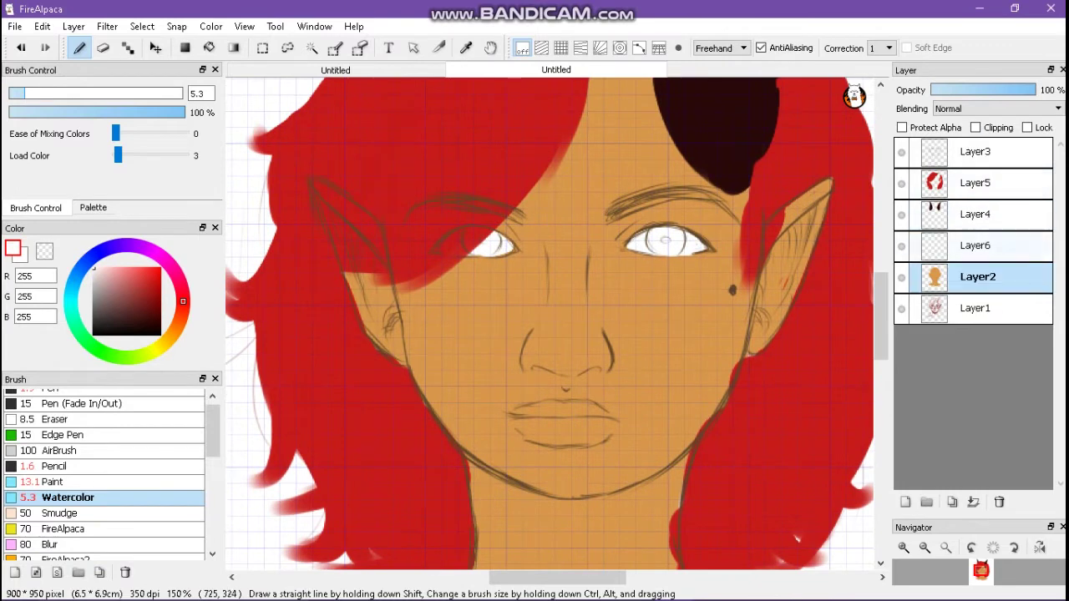
Step: Add a layer above the eye whites and paint both irises yellow (RGB 253, 255, 0)
left_click(906, 502)
left_click(93, 208)
left_click(13, 147)
left_click(36, 207)
left_click(664, 242)
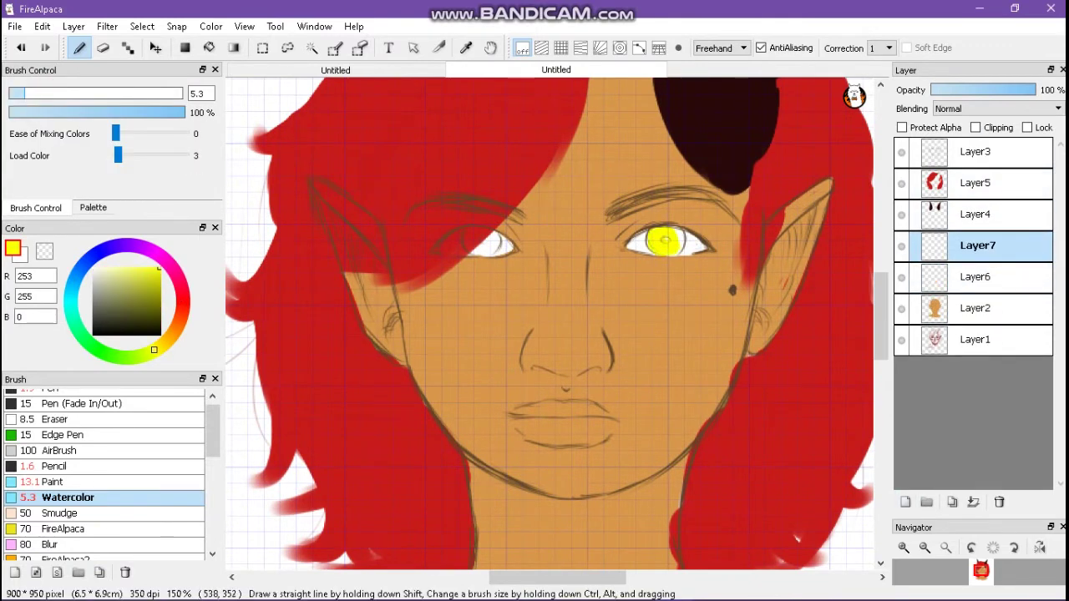
left_click(491, 243)
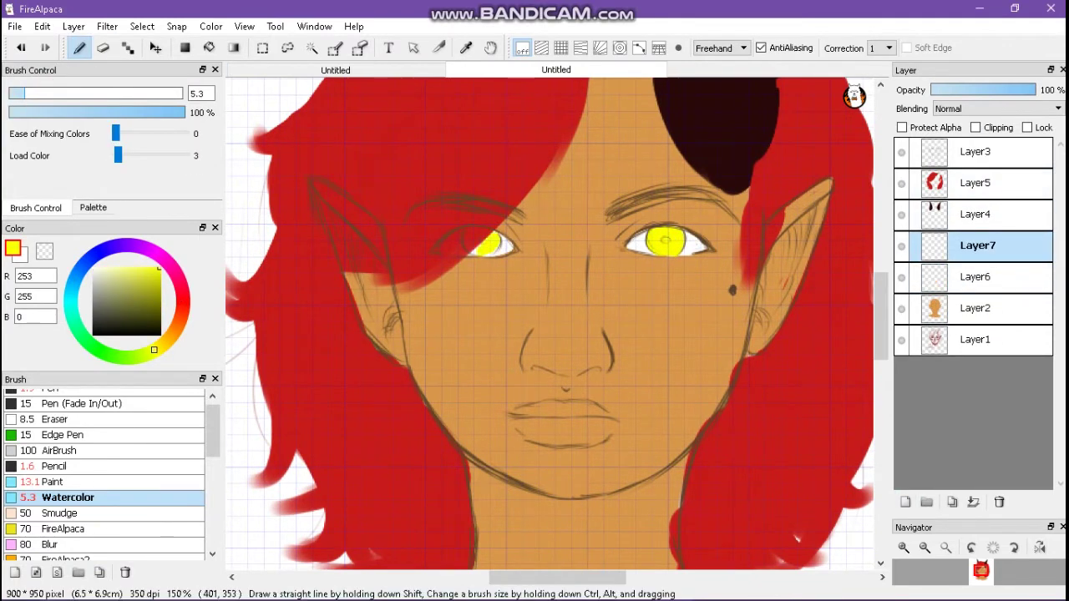
Step: Add a layer and paint near-black (RGB 30, 30, 30) slit pupils in both eyes with a pale highlight (RGB 254, 255, 227)
scroll(706, 249, "up", 2)
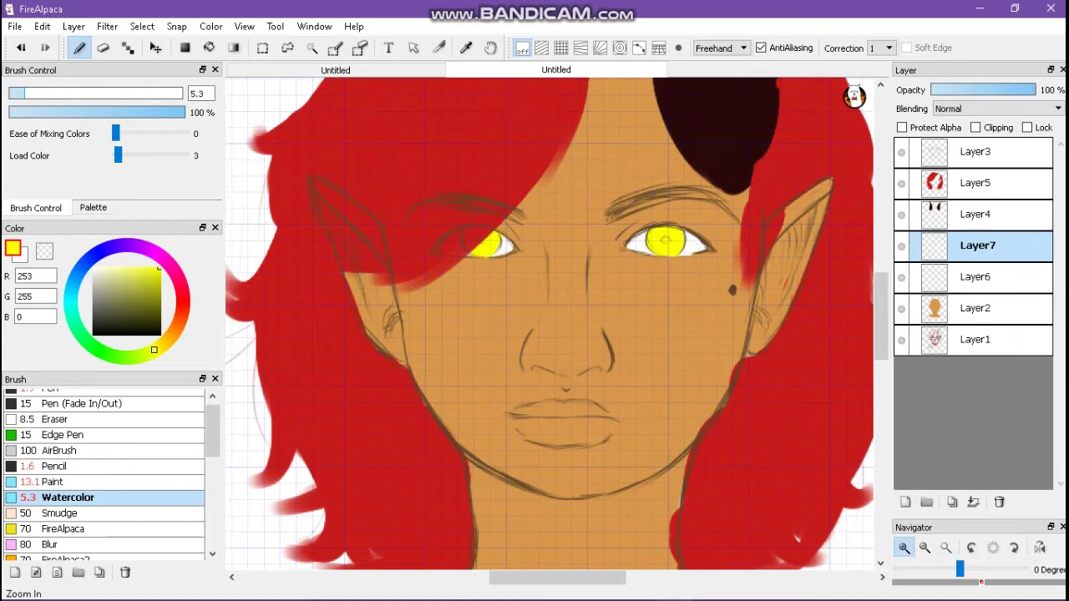
left_click_drag(683, 226, 682, 257)
key("ctrl+z")
left_click(905, 502)
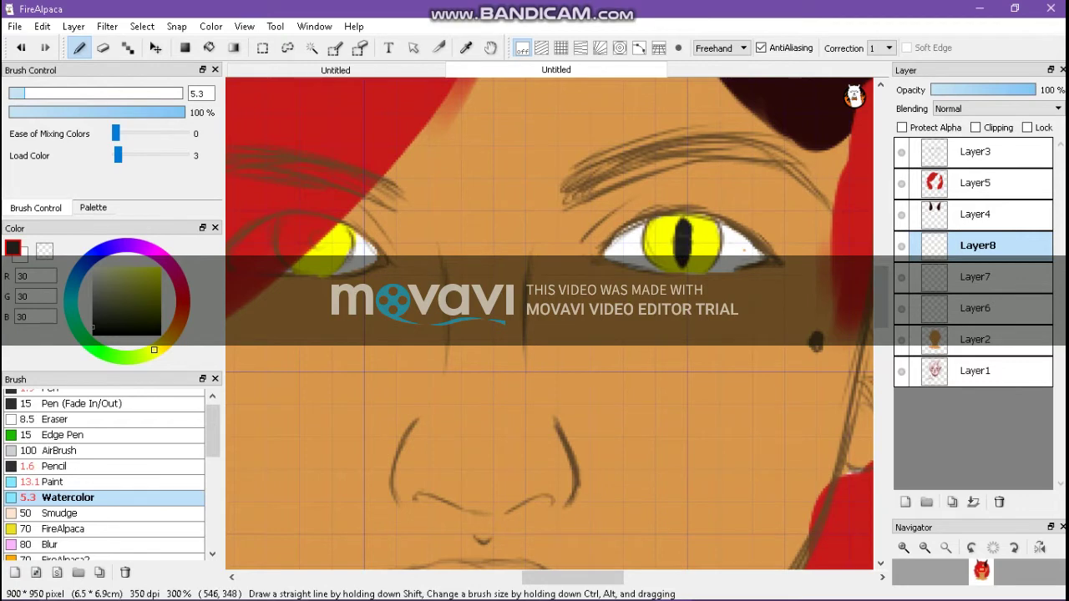
left_click(1040, 547)
left_click_drag(788, 219, 785, 266)
left_click(1040, 548)
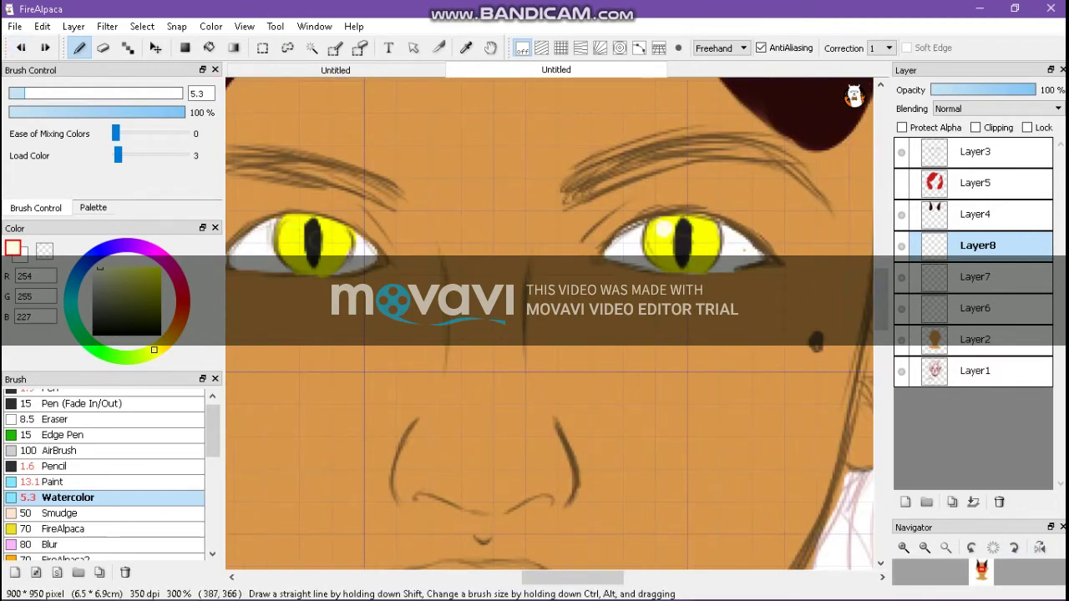
scroll(550, 324, "down", 2)
scroll(549, 324, "up", 4)
left_click(945, 547)
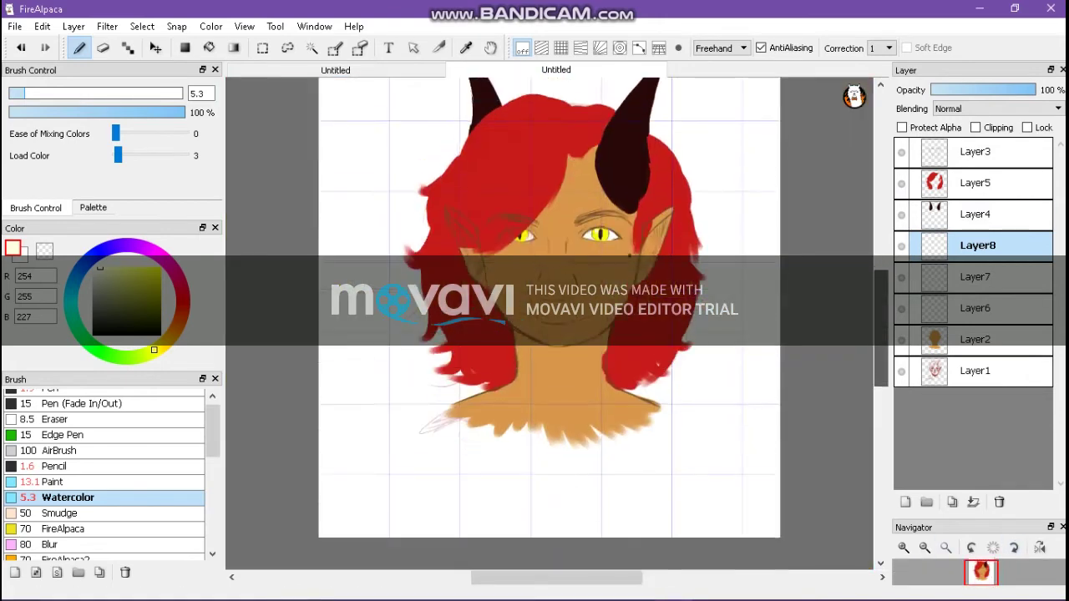
Step: Add a layer above the hair layer and outline the right eye with the 1.6 Pencil in dark brown (RGB 53, 40, 27)
key("e")
left_click(977, 182)
left_click(904, 547)
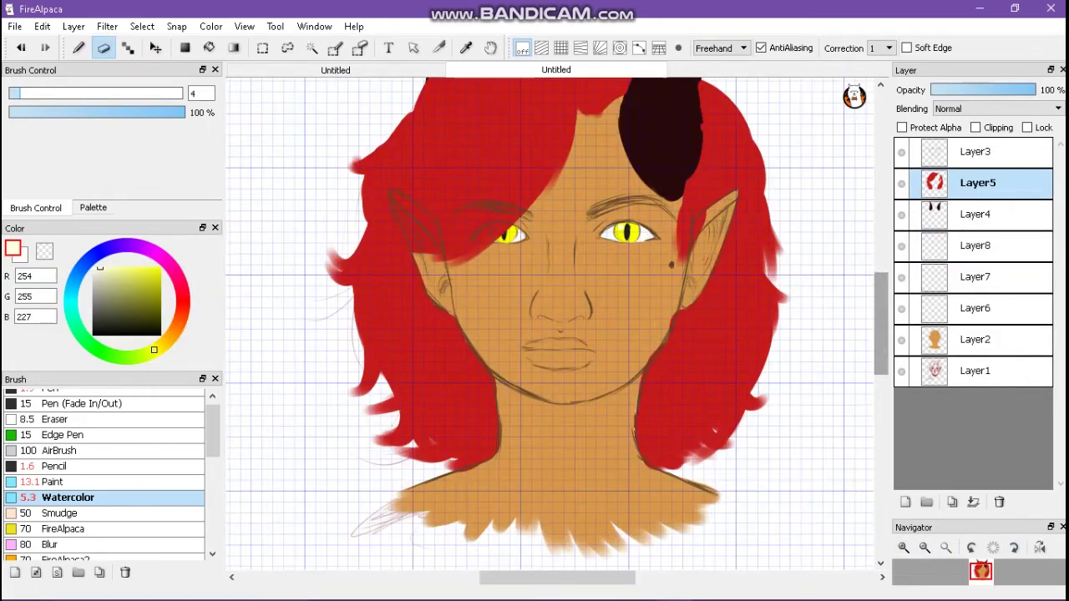
key("ctrl+shift+n")
left_click(904, 547)
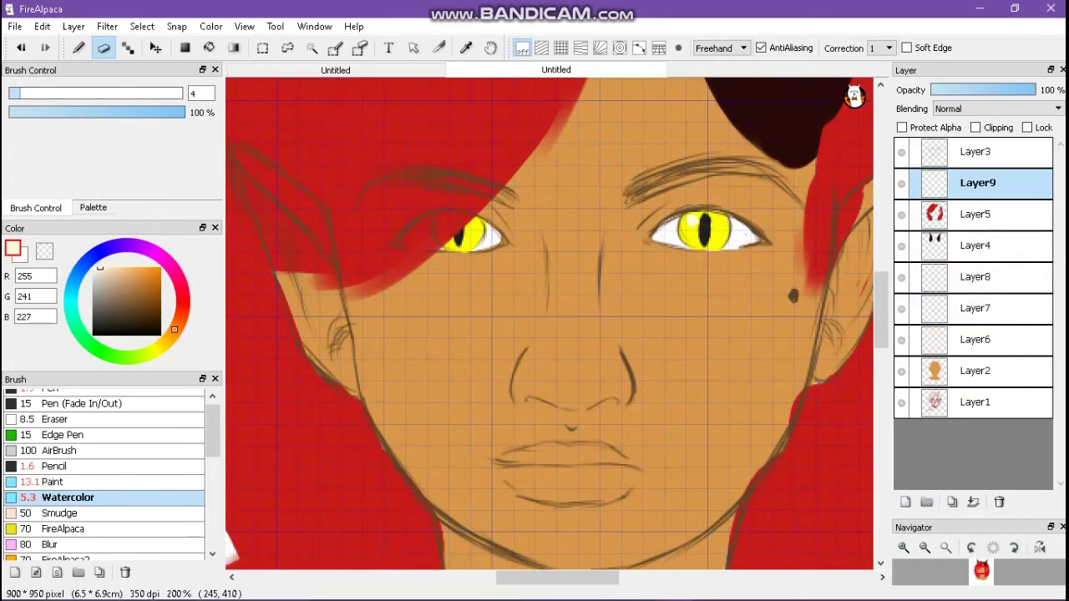
left_click(54, 466)
left_click(904, 547)
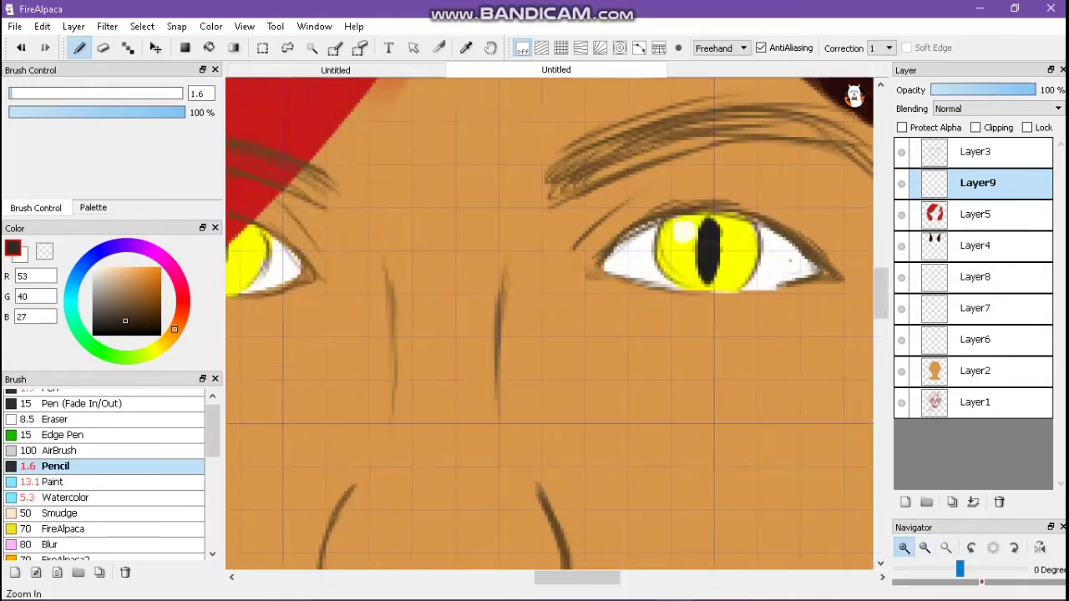
mouse_move(499, 368)
left_mouse_down()
mouse_move(549, 323)
mouse_move(607, 313)
mouse_move(690, 330)
mouse_move(723, 372)
left_mouse_up()
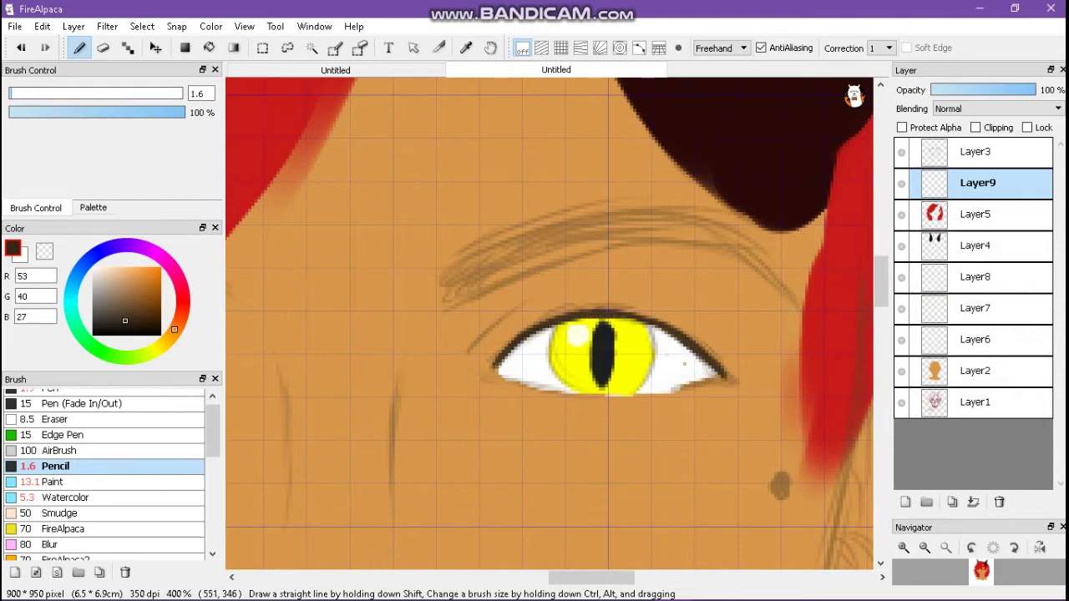
left_click_drag(640, 393, 710, 377)
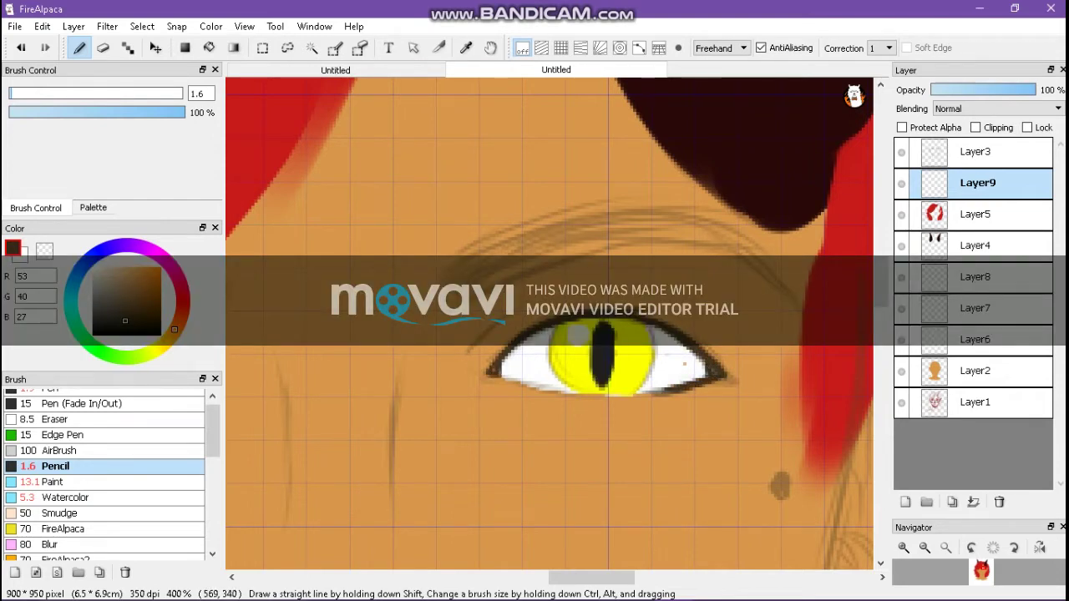
Step: Draw the eyelashes and the lower lid line of the right eye with the Pencil
left_click_drag(720, 336, 680, 319)
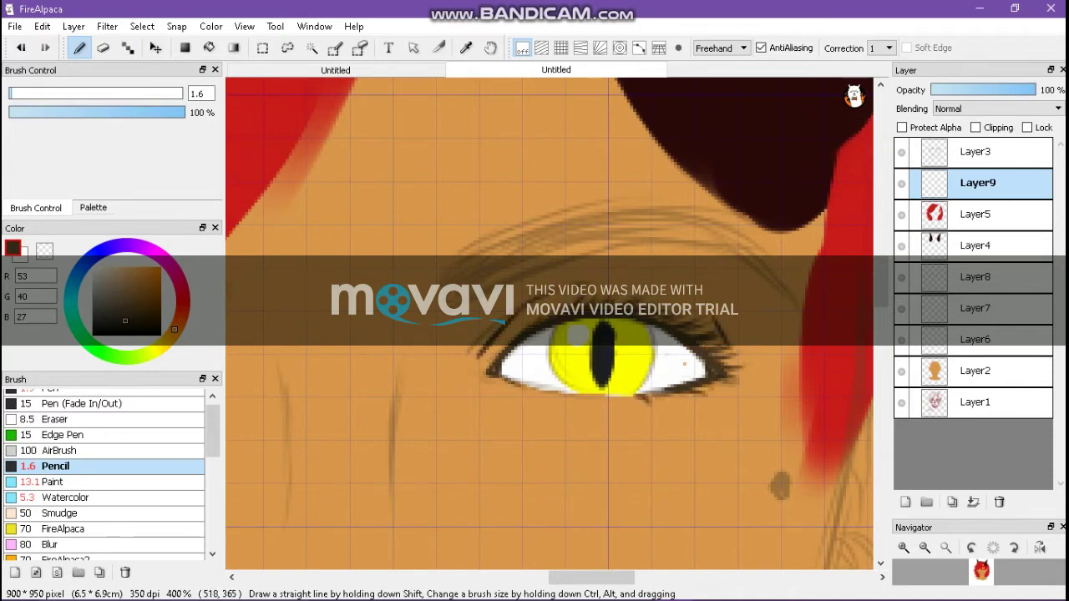
left_click_drag(535, 390, 634, 400)
scroll(550, 324, "up", 1)
Step: Draw the lower edge of the right eyebrow and fill its inner end with short dark brown Pencil hair strokes
left_click_drag(548, 306, 454, 343)
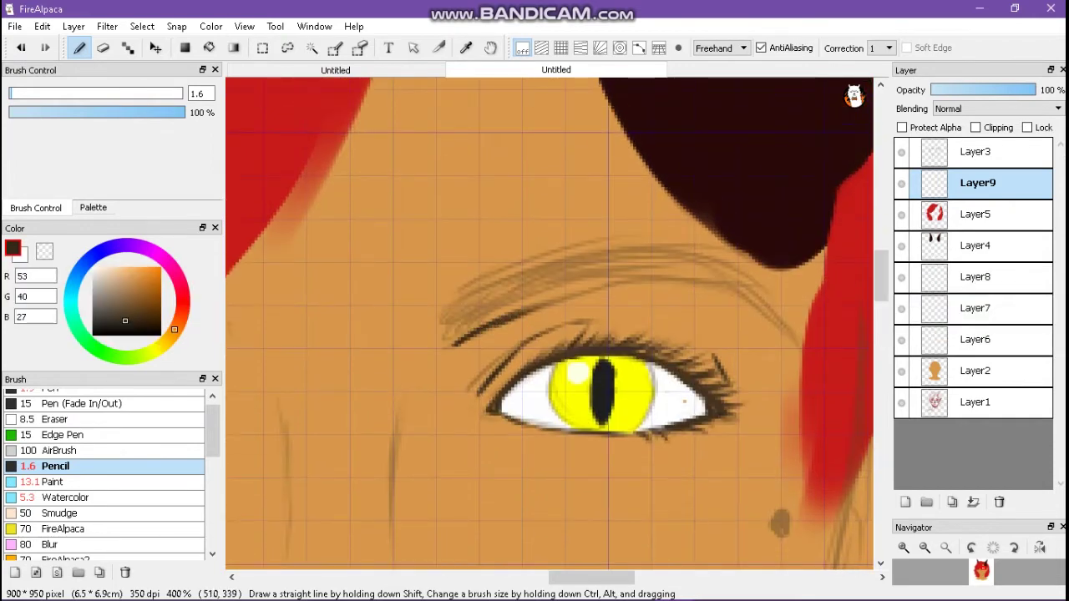
left_click_drag(478, 279, 441, 333)
left_click_drag(523, 276, 455, 324)
left_click_drag(528, 262, 426, 342)
left_click_drag(501, 296, 445, 331)
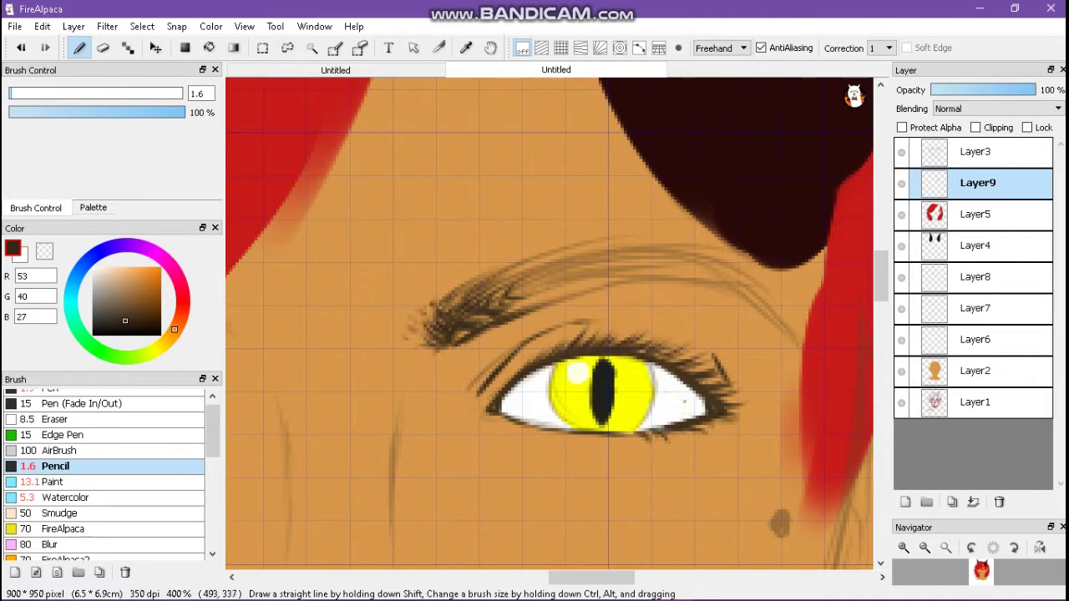
Step: Fill the middle of the right eyebrow with dark brown hair strokes following the sketch
left_click_drag(566, 273, 481, 321)
mouse_move(628, 263)
left_mouse_down()
mouse_move(511, 292)
mouse_move(498, 316)
left_mouse_up()
left_click_drag(654, 268, 492, 302)
mouse_move(612, 272)
left_mouse_down()
mouse_move(538, 289)
mouse_move(573, 292)
left_mouse_up()
left_click_drag(578, 262, 546, 276)
left_click_drag(622, 247, 493, 279)
left_click_drag(648, 248, 565, 264)
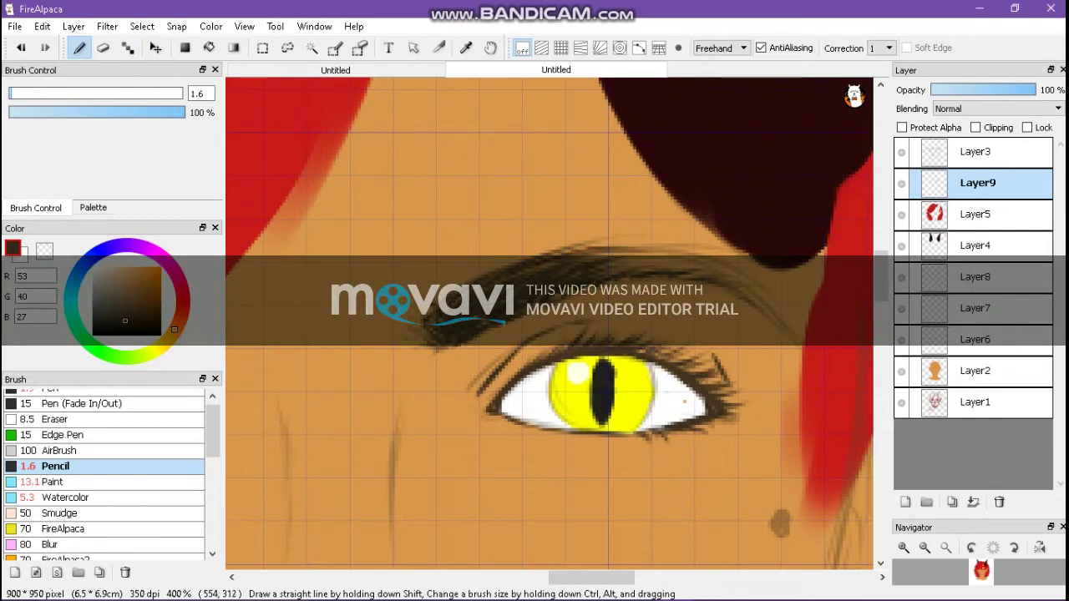
Step: Draw the arch and tapering outer tail of the right eyebrow with the Pencil
left_click_drag(649, 236, 602, 249)
left_click_drag(660, 266, 598, 262)
left_click_drag(695, 240, 613, 256)
mouse_move(706, 266)
left_mouse_down()
mouse_move(636, 271)
mouse_move(654, 257)
left_mouse_up()
left_click_drag(757, 282, 685, 250)
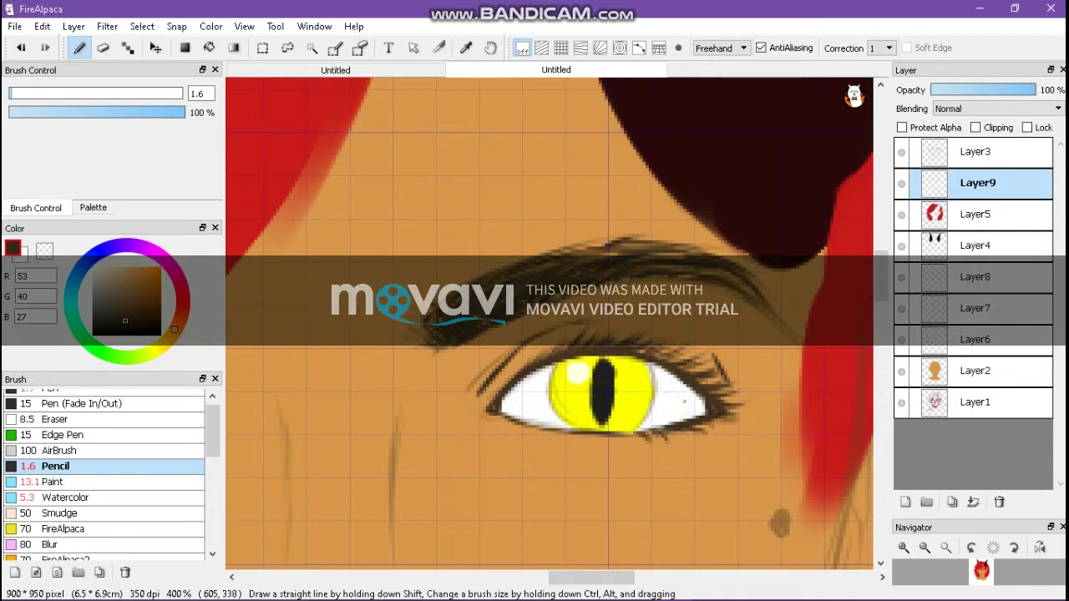
left_click_drag(761, 304, 713, 274)
Step: Hide the sketch layer Layer3 and paint a red Watercolor tint beneath the right eyebrow on the hair layer, Layer5
left_click(902, 151)
left_click(978, 214)
left_click(92, 207)
left_click(17, 85)
left_click(36, 207)
left_click(67, 497)
left_click_drag(600, 249, 570, 256)
left_click_drag(735, 279, 640, 267)
left_click_drag(687, 254, 633, 261)
left_click_drag(707, 242, 614, 256)
Step: Add fine hairs at the right eyebrow's inner end on Layer9 with a size 1 Pencil in dark brown (RGB 53, 39, 26)
left_click(977, 182)
left_click(468, 301, "alt")
left_click(54, 466)
left_click(10, 93)
left_click_drag(433, 341, 422, 334)
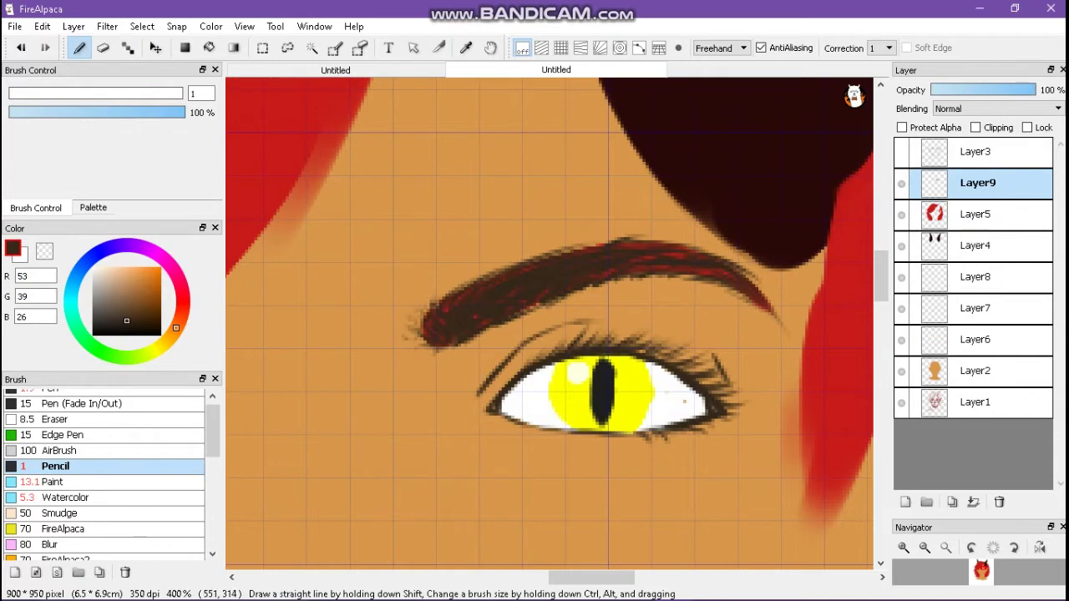
Step: Show the sketch layer and outline the right eye's iris with the size 1 Pencil on Layer9
left_click(946, 547)
left_click(903, 547)
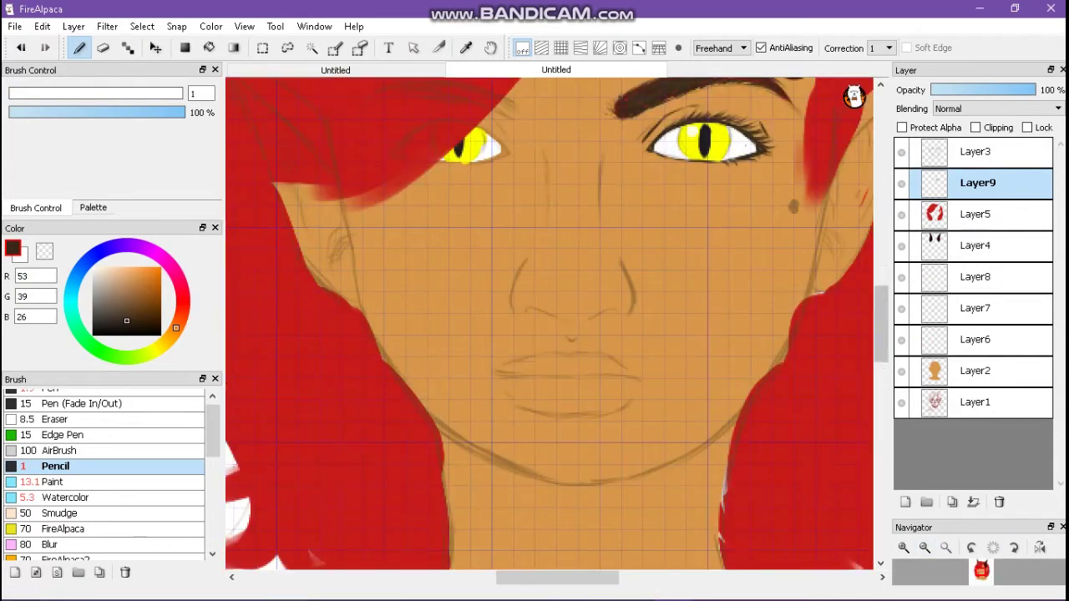
left_click(903, 548)
left_click_drag(726, 234, 443, 209)
left_click_drag(436, 160, 448, 247)
mouse_move(585, 154)
left_mouse_down()
mouse_move(589, 222)
mouse_move(552, 263)
left_mouse_up()
left_click_drag(585, 192, 576, 250)
mouse_move(439, 159)
left_mouse_down()
mouse_move(447, 234)
mouse_move(547, 151)
mouse_move(363, 216)
left_mouse_up()
left_click_drag(589, 171, 660, 222)
left_click(946, 548)
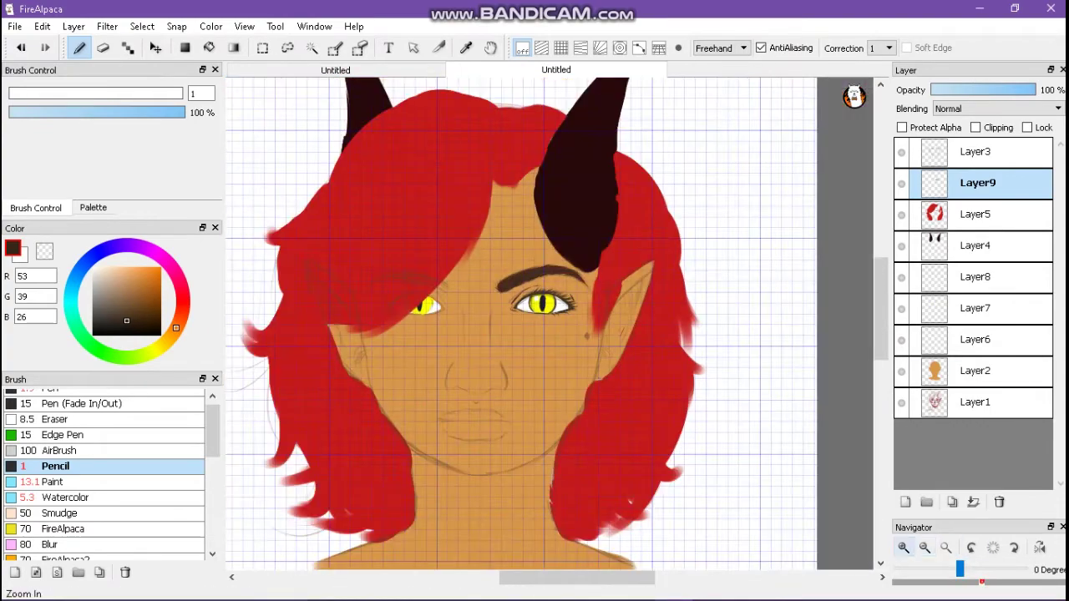
Step: Flip the canvas view, hide the hair layer, and line the left eye's lids, iris and eyelid crease with the Pencil
left_click(903, 548)
left_click(1040, 547)
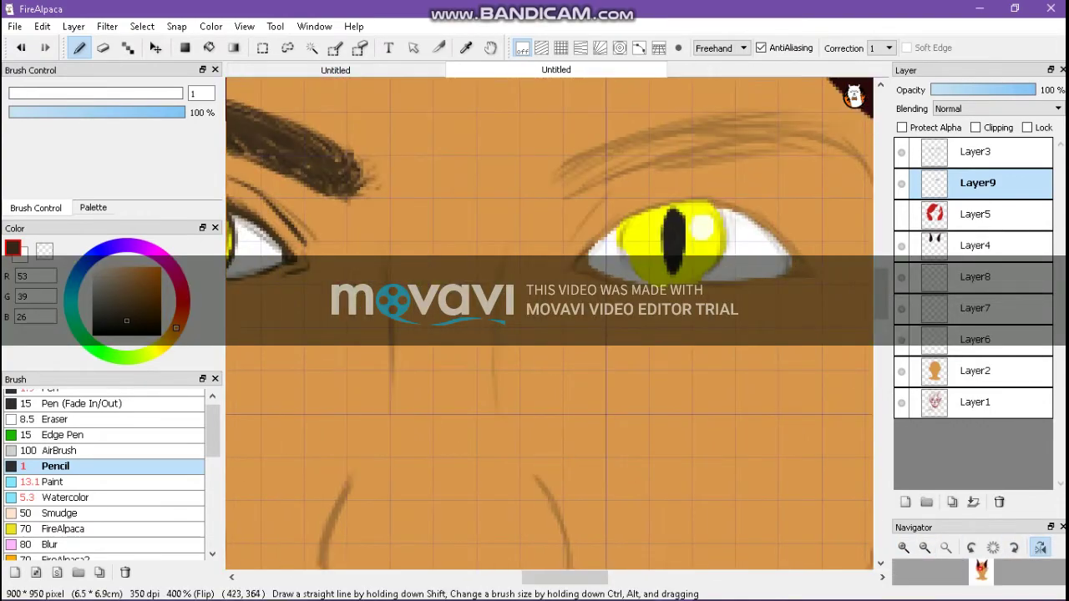
left_click_drag(674, 202, 797, 259)
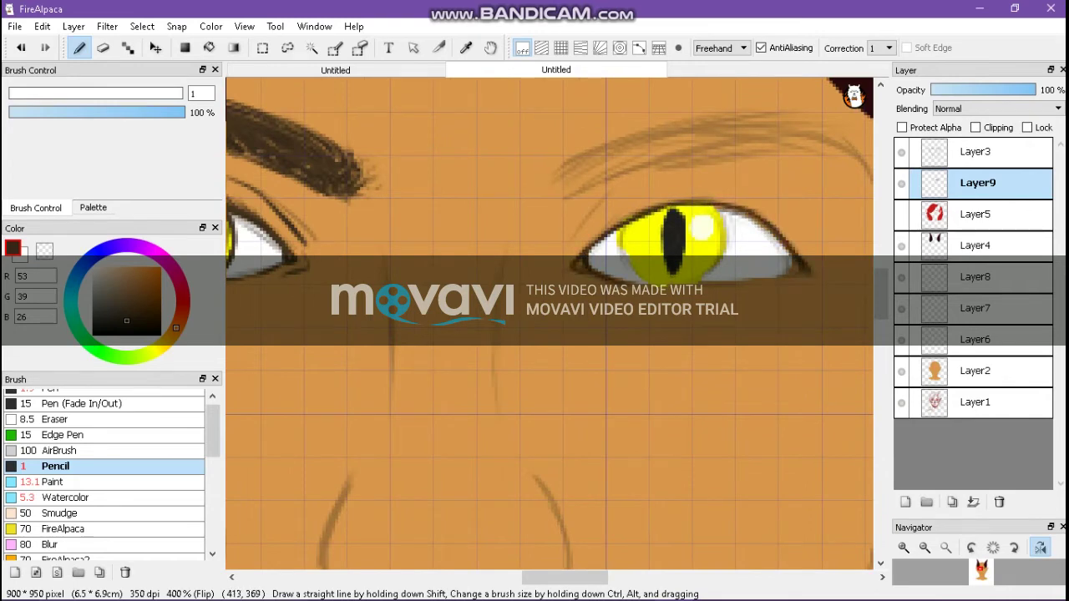
left_click_drag(719, 206, 727, 241)
mouse_move(627, 229)
left_mouse_down()
mouse_move(648, 280)
mouse_move(667, 215)
left_mouse_up()
left_click_drag(680, 210, 773, 239)
left_click_drag(611, 184, 684, 204)
left_click_drag(568, 246, 665, 184)
Step: Erase the red tint beneath the right eyebrow on the hair layer and hide that layer
left_click_drag(251, 325, 653, 325)
key("e")
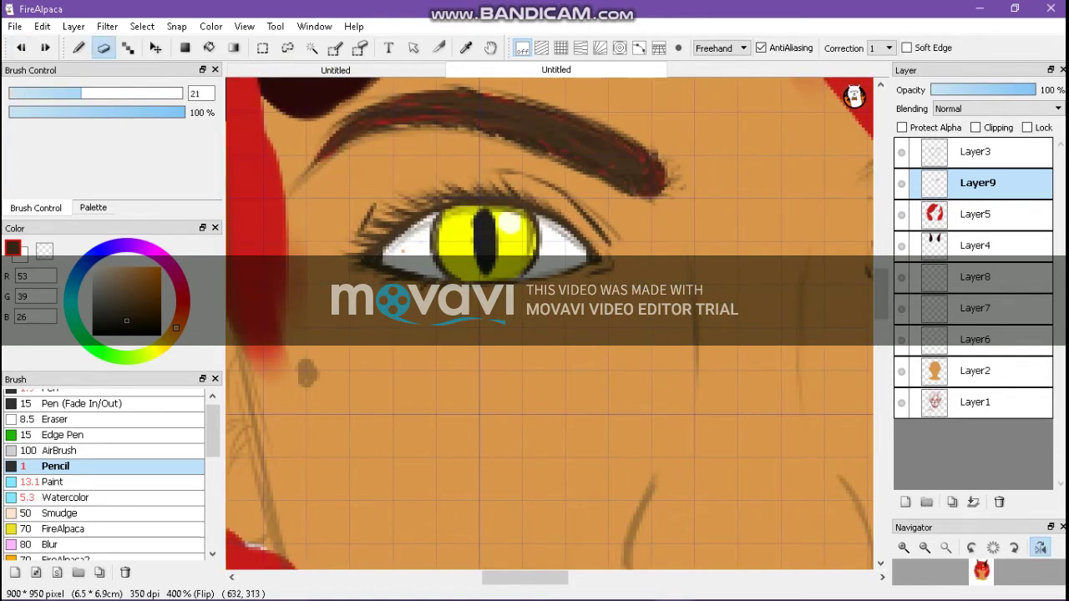
left_click(977, 214)
key("b")
left_click(978, 182)
left_click_drag(668, 334, 426, 334)
left_click(902, 214)
Step: Draw the inner end of the left eyebrow with short dark brown Pencil hair strokes on Layer9
left_click_drag(585, 251, 551, 326)
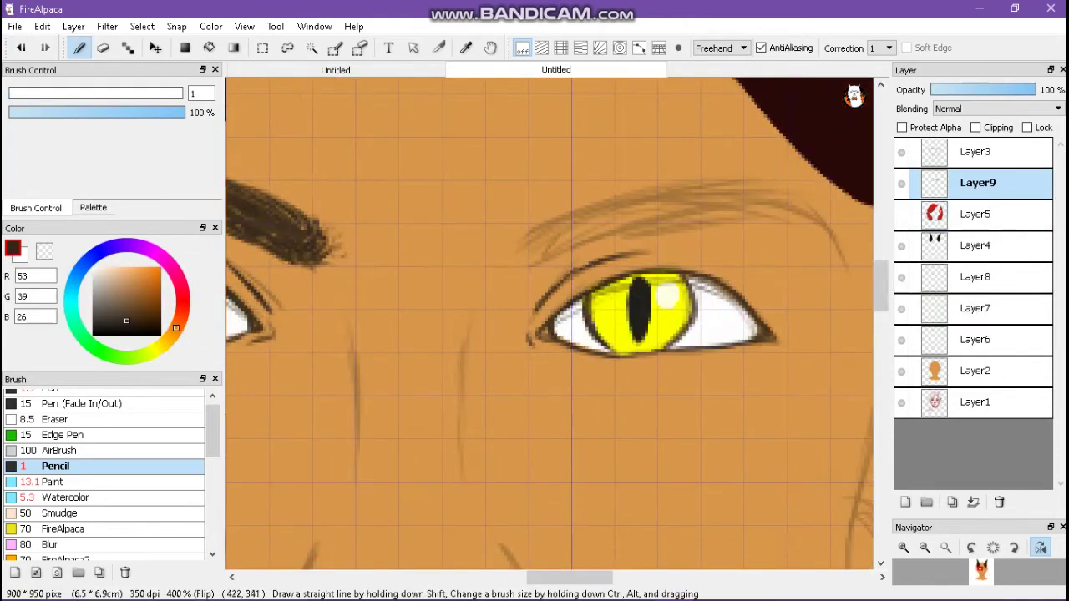
mouse_move(521, 269)
left_mouse_down()
mouse_move(572, 220)
mouse_move(608, 219)
left_mouse_up()
left_click_drag(551, 252, 752, 204)
left_click_drag(538, 254, 636, 204)
left_click_drag(553, 240, 665, 203)
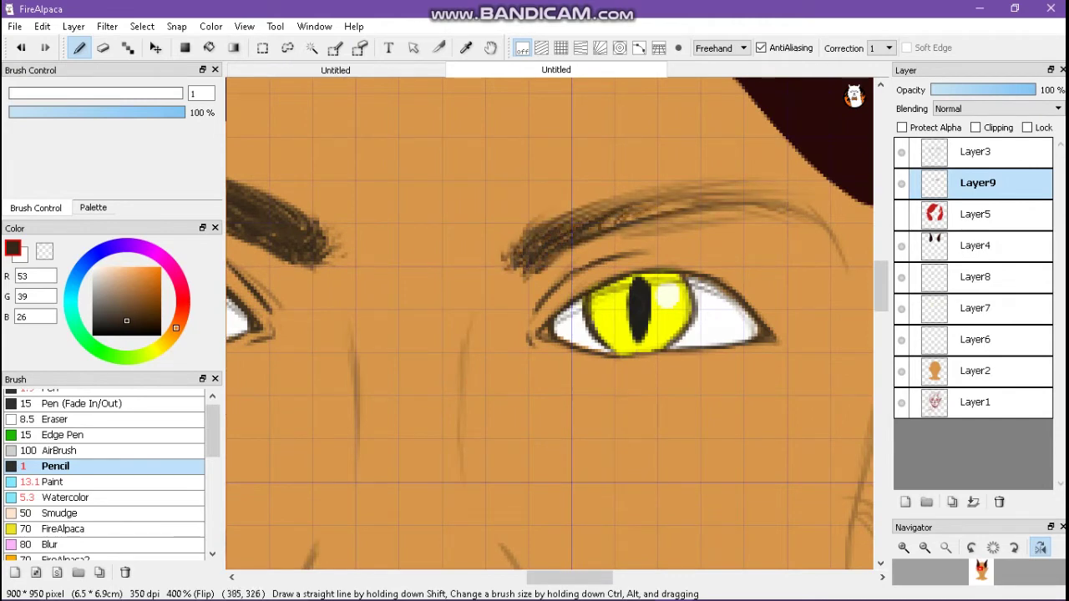
Step: Extend the left eyebrow's hair strokes across its middle and along the arch to the outer tail
left_click_drag(564, 254, 711, 202)
left_click_drag(610, 225, 783, 209)
left_click_drag(674, 209, 794, 217)
left_click_drag(563, 222, 743, 185)
mouse_move(648, 212)
left_mouse_down()
mouse_move(802, 188)
mouse_move(834, 242)
left_mouse_up()
left_click_drag(685, 219, 782, 189)
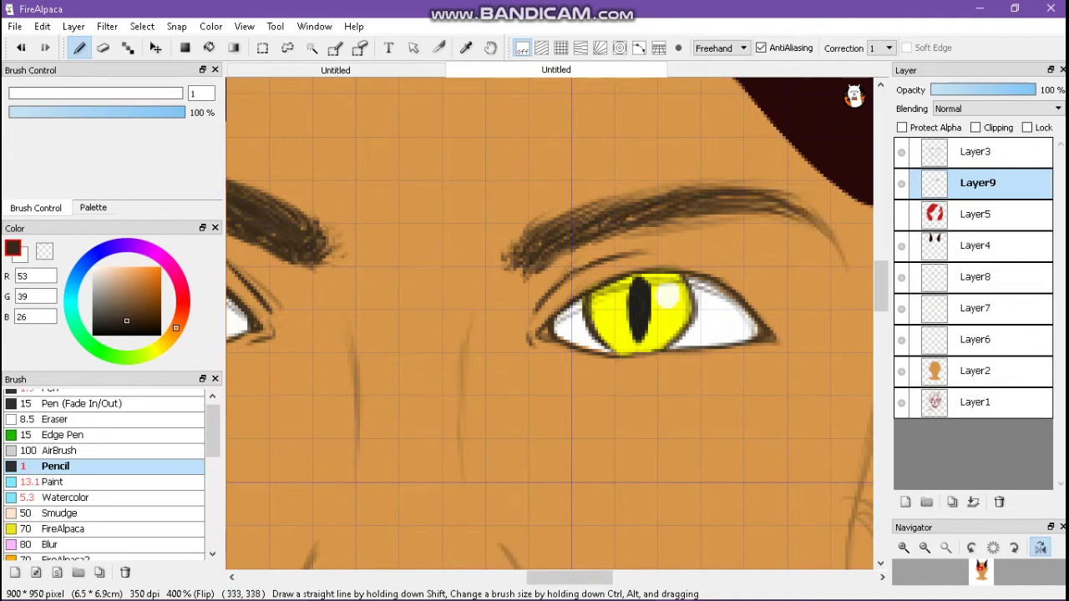
Step: Darken and thicken the left eyebrow with more Pencil strokes, matching it to the right eyebrow
left_click_drag(630, 237, 746, 209)
left_click_drag(723, 221, 780, 206)
left_click_drag(584, 401, 719, 407)
mouse_move(679, 250)
left_mouse_down()
mouse_move(802, 209)
mouse_move(777, 207)
left_mouse_up()
mouse_move(719, 242)
left_mouse_down()
mouse_move(822, 192)
mouse_move(872, 189)
left_mouse_up()
left_click_drag(668, 401, 518, 400)
left_click_drag(651, 236, 782, 217)
left_click_drag(710, 208, 789, 222)
left_click_drag(417, 401, 669, 401)
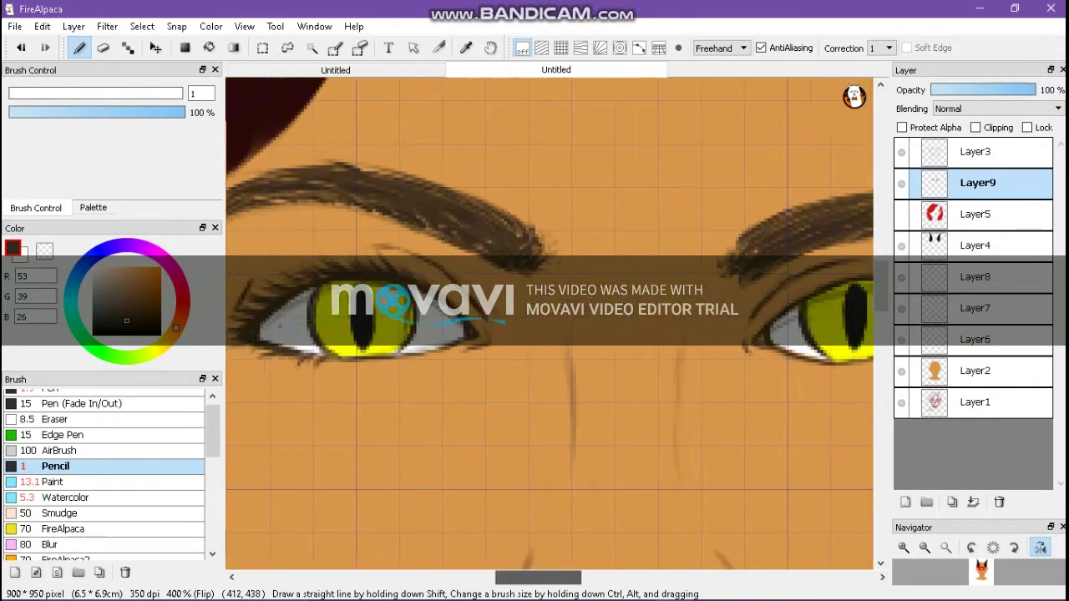
Step: Add upper and lower eyelashes to the left eye with the Pencil
left_click_drag(751, 401, 251, 401)
left_click_drag(526, 247, 593, 205)
left_click_drag(334, 401, 602, 401)
left_click_drag(501, 401, 604, 401)
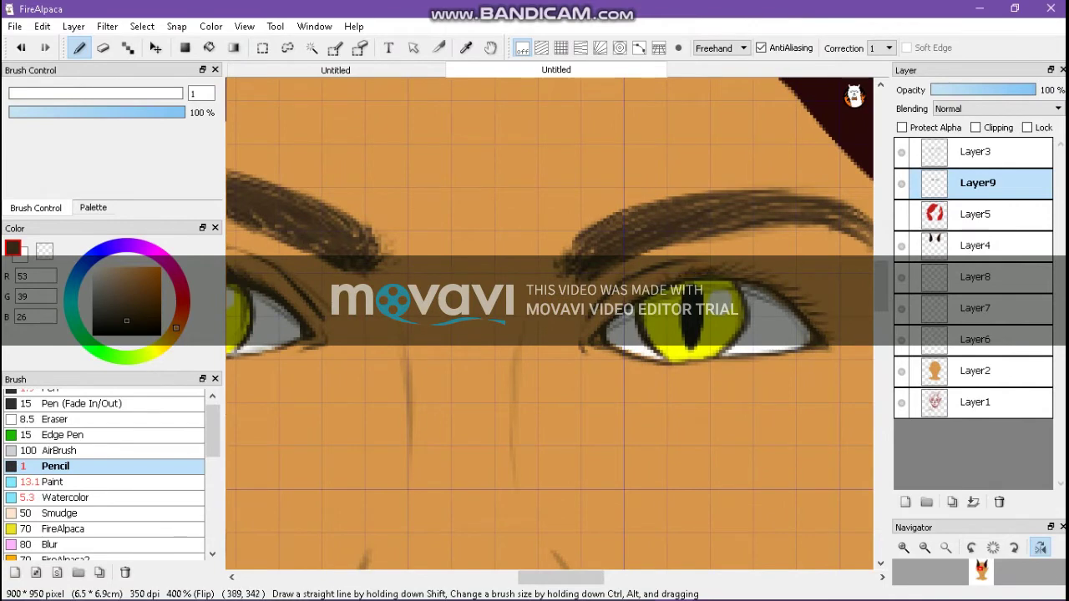
left_click_drag(550, 324, 508, 324)
Step: Draw the two lines along the sides of the nose bridge with the Pencil
scroll(549, 324, "down", 3)
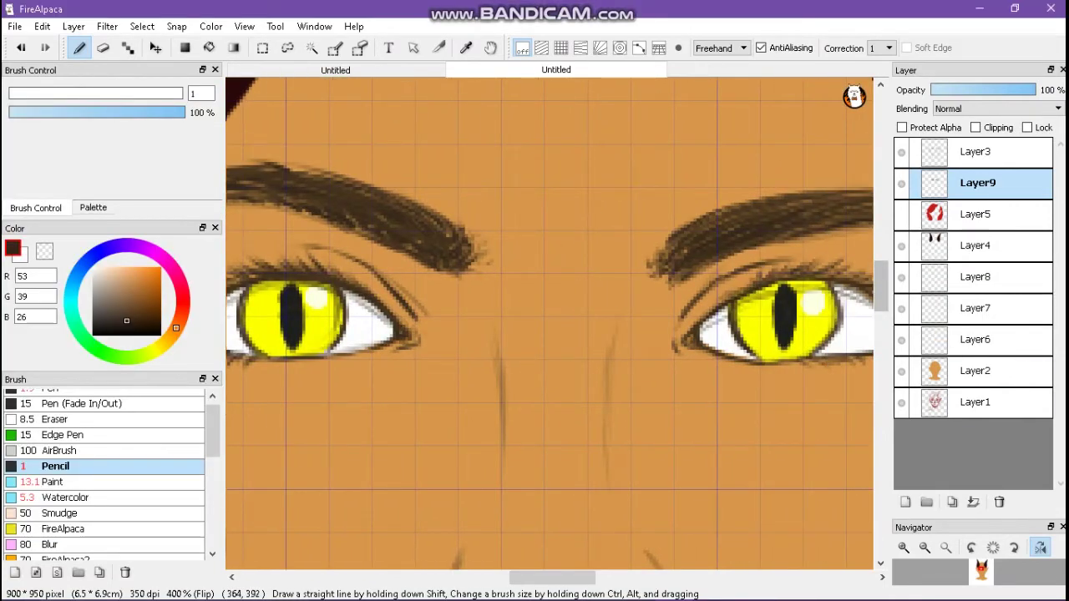
left_click_drag(606, 216, 590, 334)
left_click_drag(473, 210, 488, 326)
left_click_drag(598, 255, 590, 328)
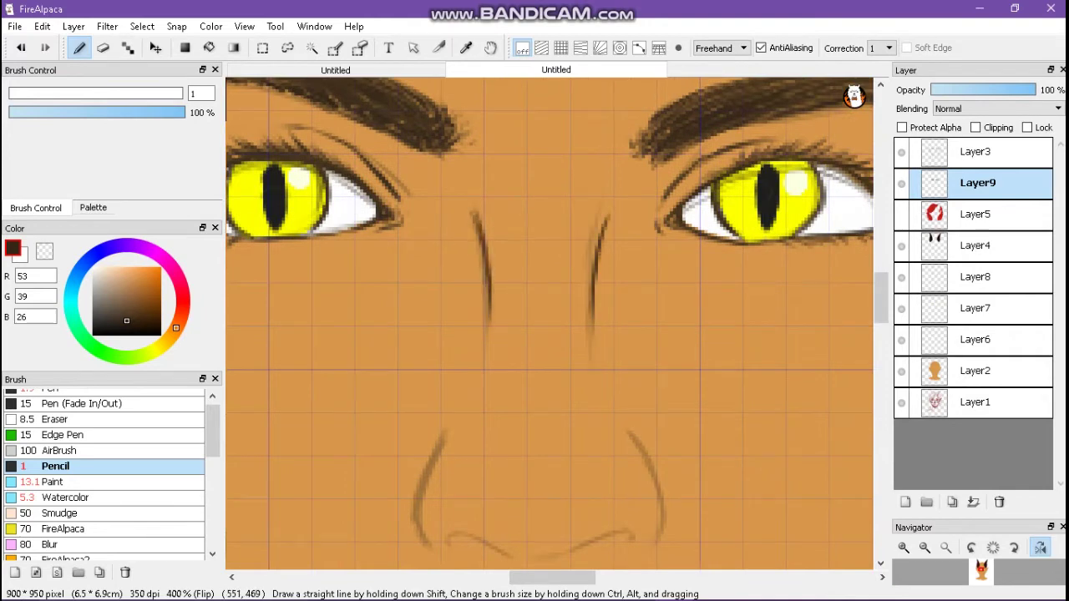
left_click_drag(490, 312, 486, 357)
Step: Line the outer curves of both nose wings with the Pencil
scroll(486, 357, "down", 1)
left_click_drag(449, 398, 418, 491)
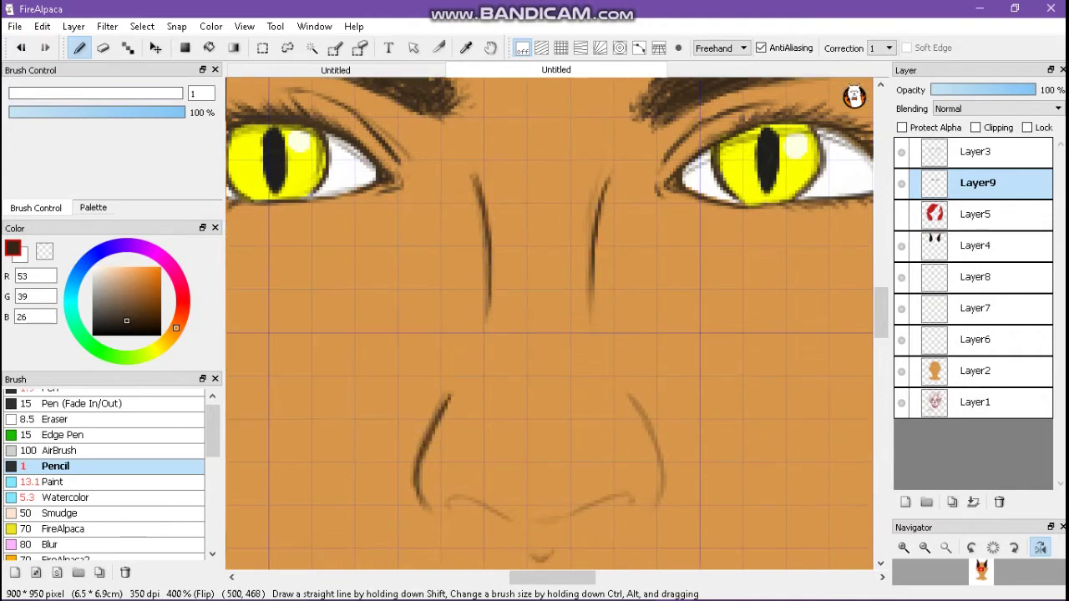
scroll(550, 325, "down", 5)
mouse_move(632, 188)
left_mouse_down()
mouse_move(660, 279)
mouse_move(657, 307)
left_mouse_up()
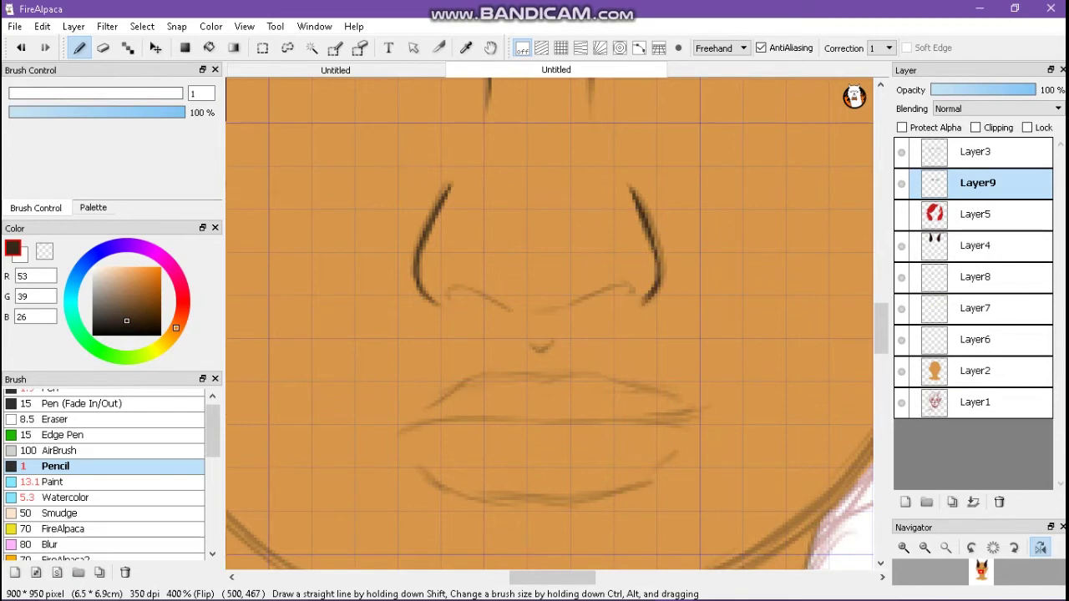
left_click_drag(425, 292, 438, 306)
scroll(549, 324, "up", 4)
mouse_move(449, 441)
left_mouse_down()
mouse_move(508, 458)
mouse_move(631, 440)
left_mouse_up()
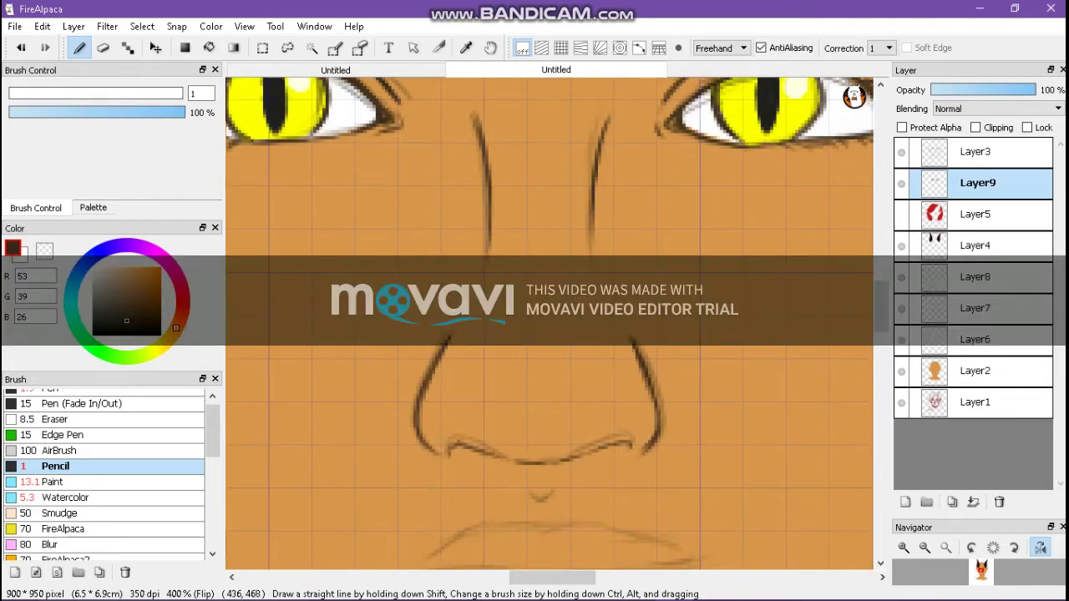
key("ctrl+z")
key("ctrl+z")
key("ctrl+z")
key("ctrl+z")
Step: Draw the nostril curves and the base of the nose with the Pencil
left_click_drag(520, 464, 615, 437)
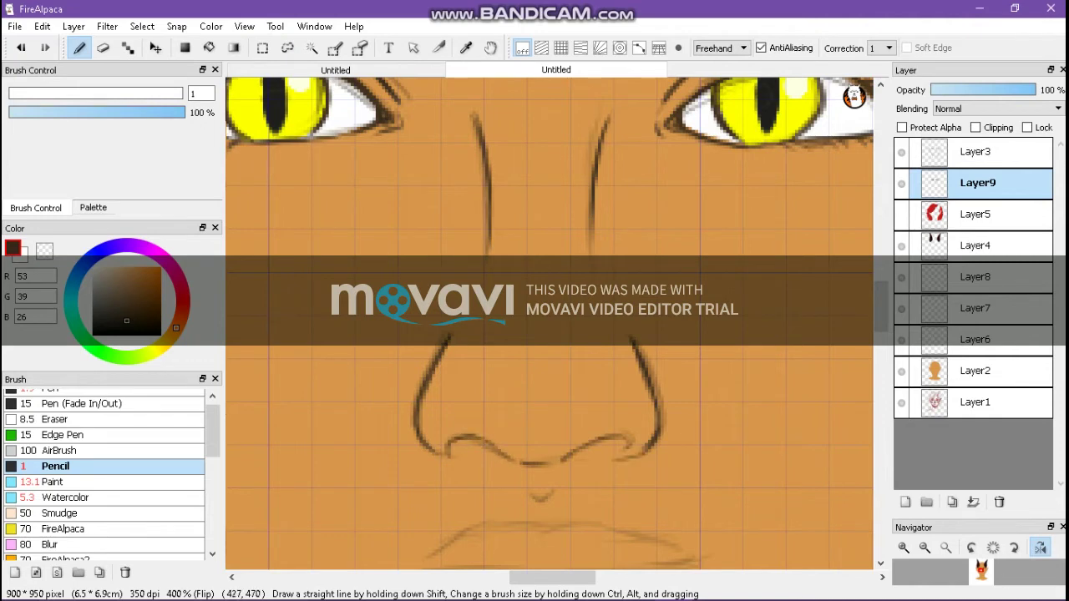
Step: Line the upper lip, the mouth opening and the lower lip with the Pencil
scroll(550, 324, "down", 4)
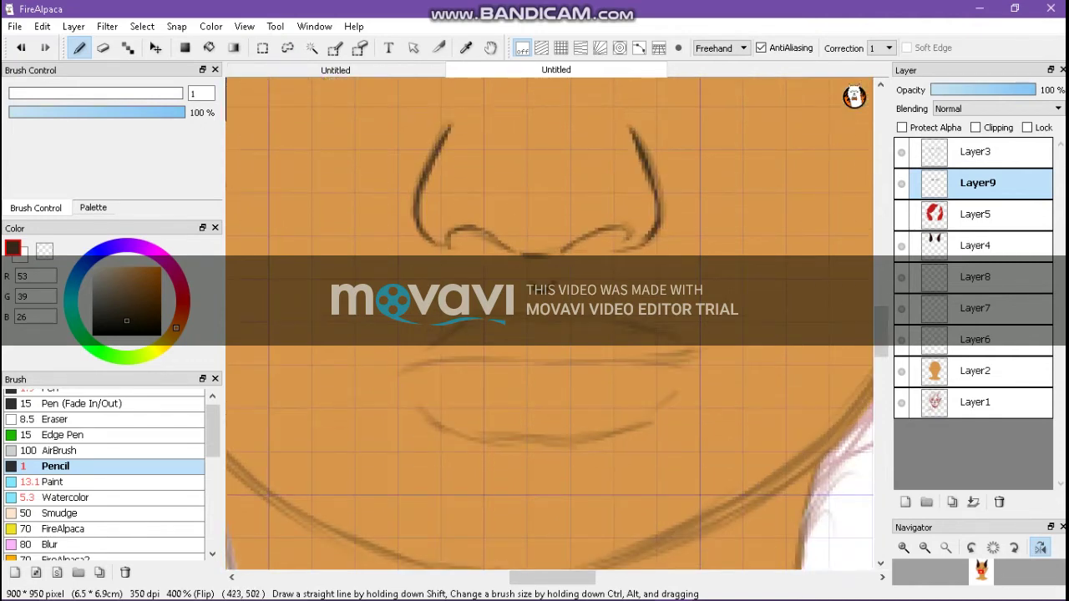
key("h")
left_click_drag(614, 315, 678, 350)
mouse_move(419, 361)
left_mouse_down()
mouse_move(598, 345)
mouse_move(650, 363)
left_mouse_up()
mouse_move(421, 389)
left_mouse_down()
mouse_move(464, 416)
mouse_move(513, 424)
left_mouse_up()
mouse_move(481, 371)
left_mouse_down()
mouse_move(635, 367)
mouse_move(541, 366)
left_mouse_up()
left_click_drag(476, 422, 637, 416)
Step: Redraw the line between the lips and erase the excess at the mouth corner
mouse_move(397, 347)
left_mouse_down()
mouse_move(451, 361)
mouse_move(633, 364)
left_mouse_up()
key("e")
key("b")
left_click_drag(451, 361, 652, 363)
key("e")
left_click_drag(396, 348, 428, 360)
key("b")
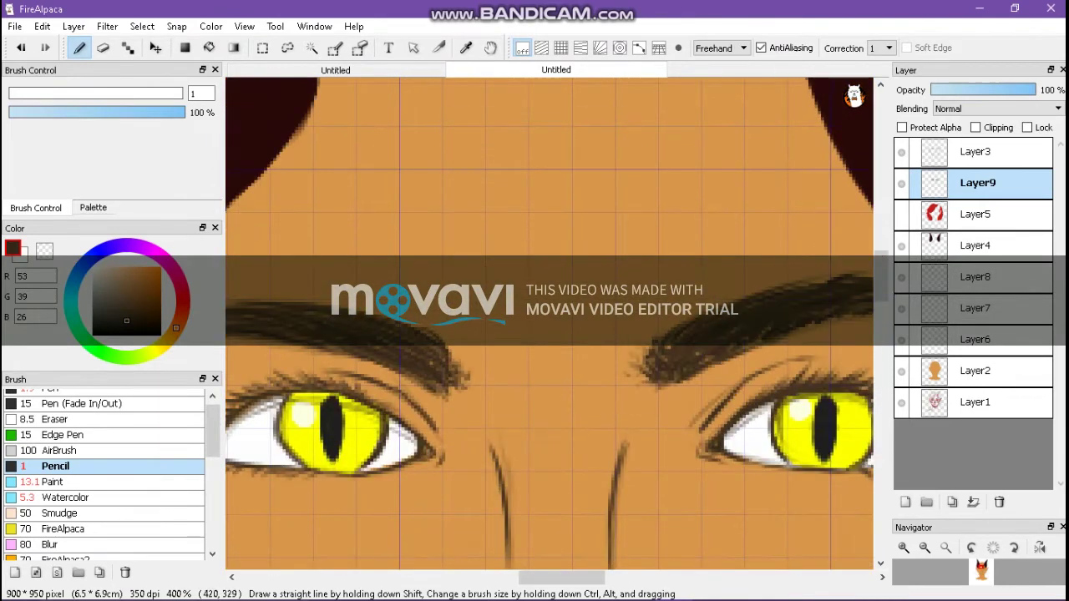
Step: Draw the face contour along both cheeks and the jaw down to the chin, flipping the view for the second side
scroll(550, 324, "down", 3)
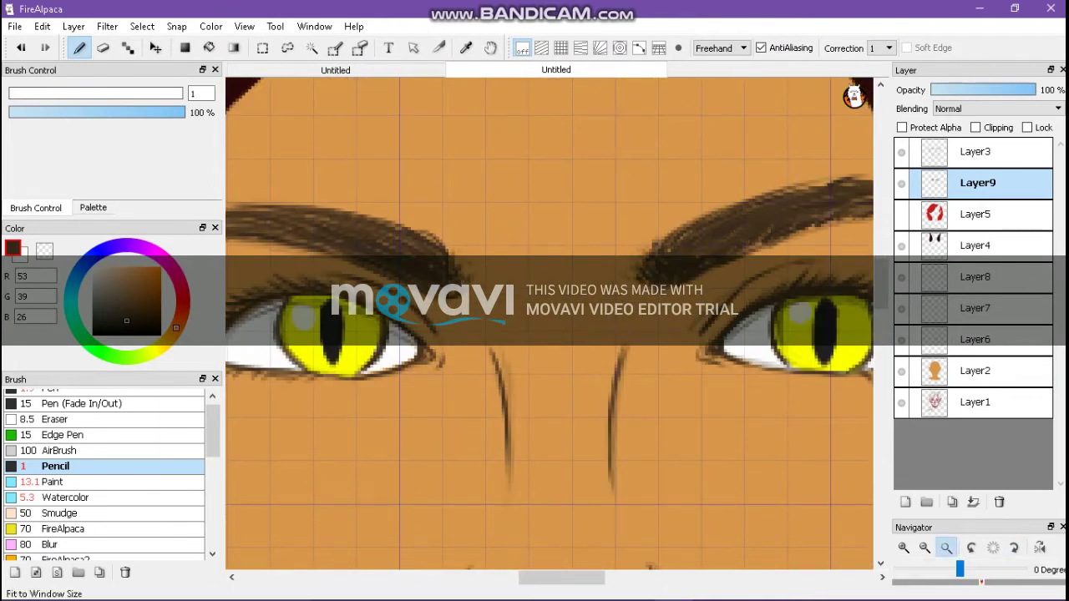
left_click(945, 547)
scroll(367, 313, "up", 5)
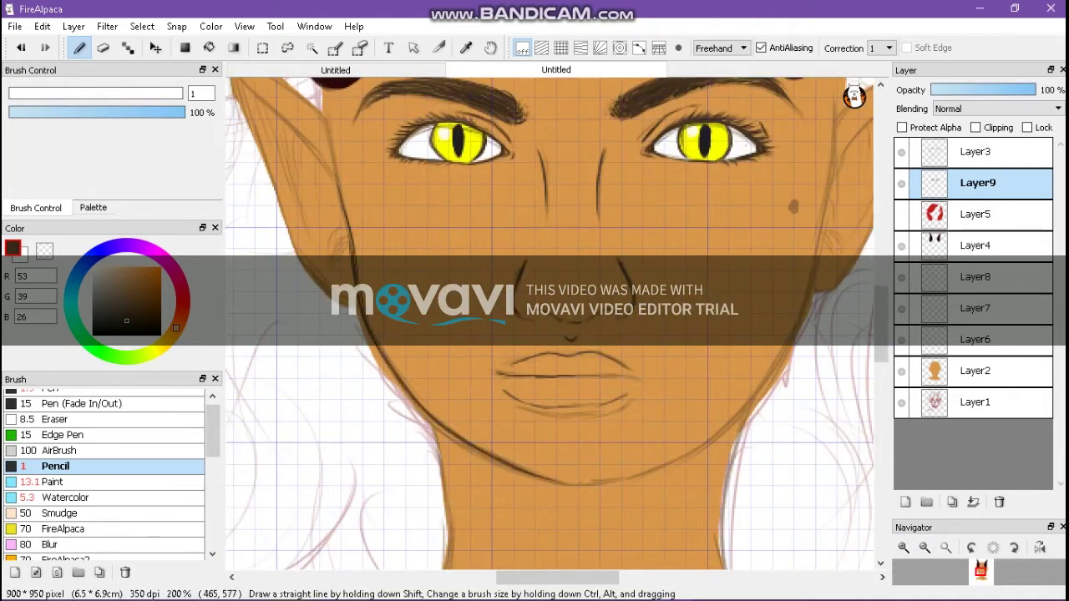
left_click(1040, 547)
mouse_move(287, 279)
left_mouse_down()
mouse_move(362, 418)
mouse_move(434, 470)
mouse_move(528, 484)
left_mouse_up()
left_click_drag(279, 232, 269, 152)
scroll(551, 326, "up", 2)
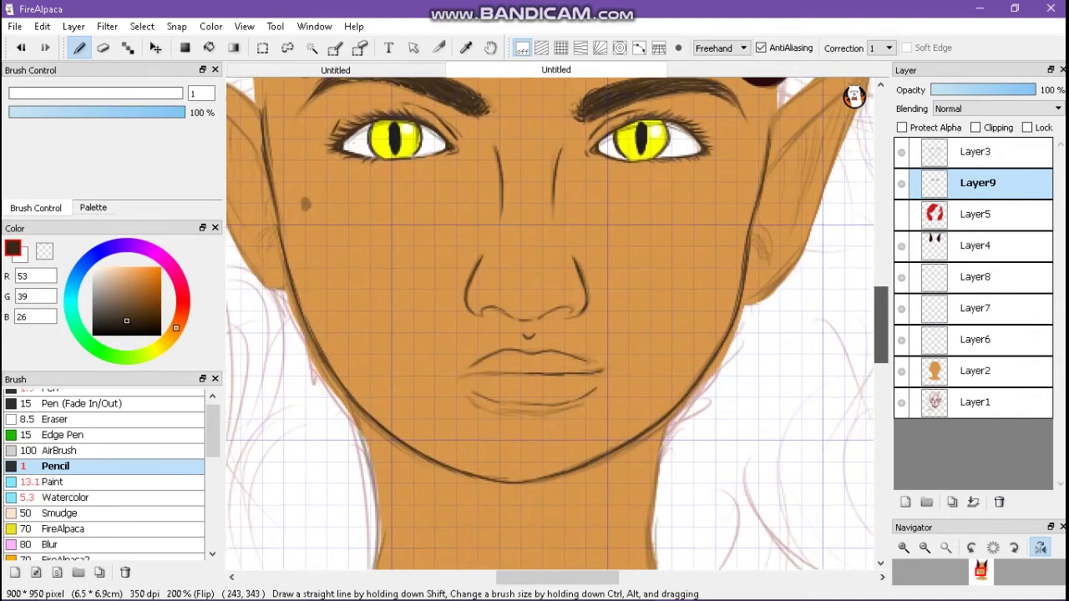
Step: Unflip the view, hide Layer6, Layer7 and Layer8, show the hair layer, and line the exposed left ear
left_click(1040, 547)
scroll(551, 326, "up", 3)
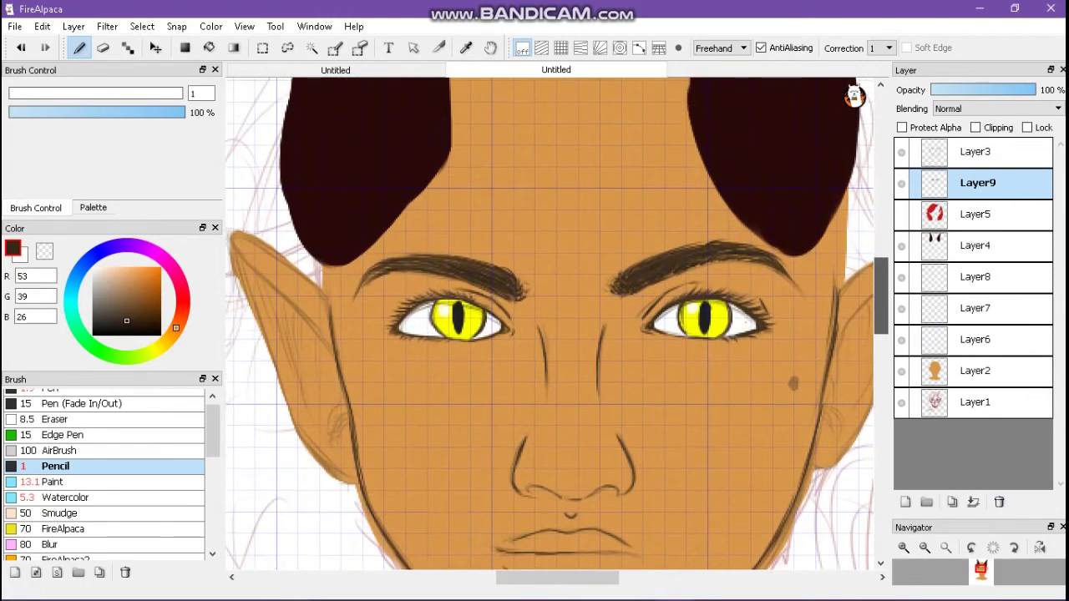
left_click(901, 277)
left_click(901, 308)
left_click(901, 339)
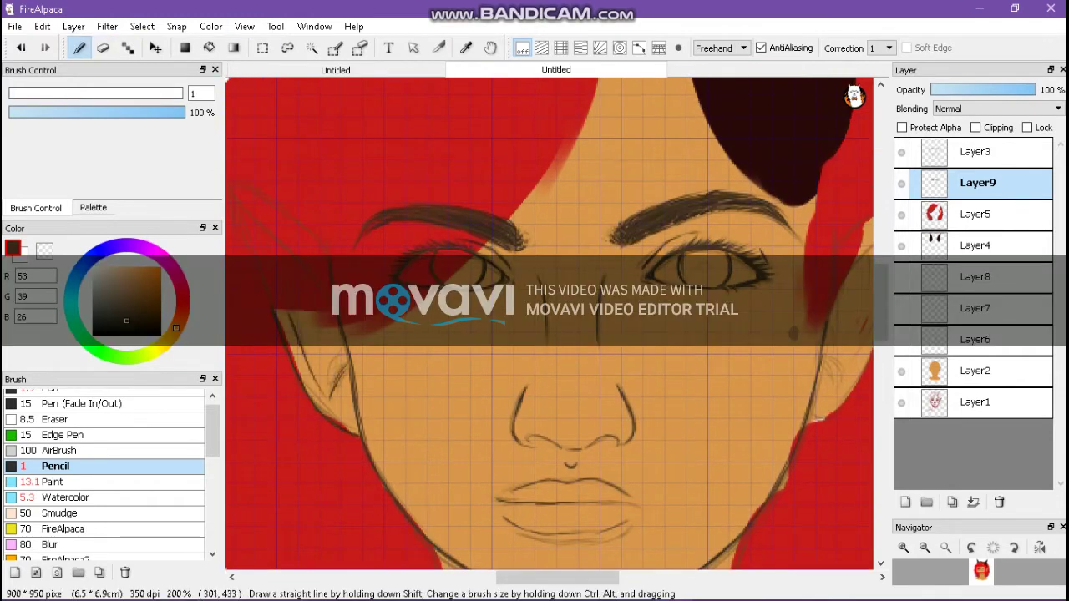
Step: Outline the pointed right ear with the Pencil and add its inner folds and shading strokes
scroll(549, 324, "right", 1)
scroll(549, 324, "right", 3)
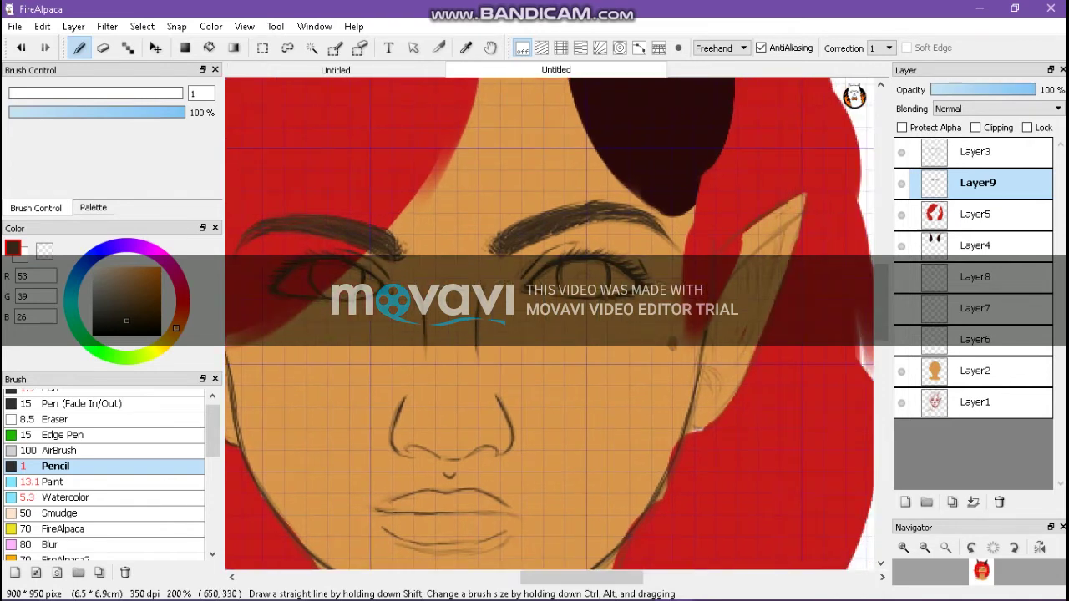
left_click_drag(800, 217, 782, 277)
left_click_drag(752, 362, 699, 431)
left_click_drag(716, 349, 701, 429)
left_click_drag(781, 236, 761, 310)
left_click_drag(748, 266, 737, 313)
left_click_drag(768, 246, 760, 291)
left_click_drag(718, 366, 700, 395)
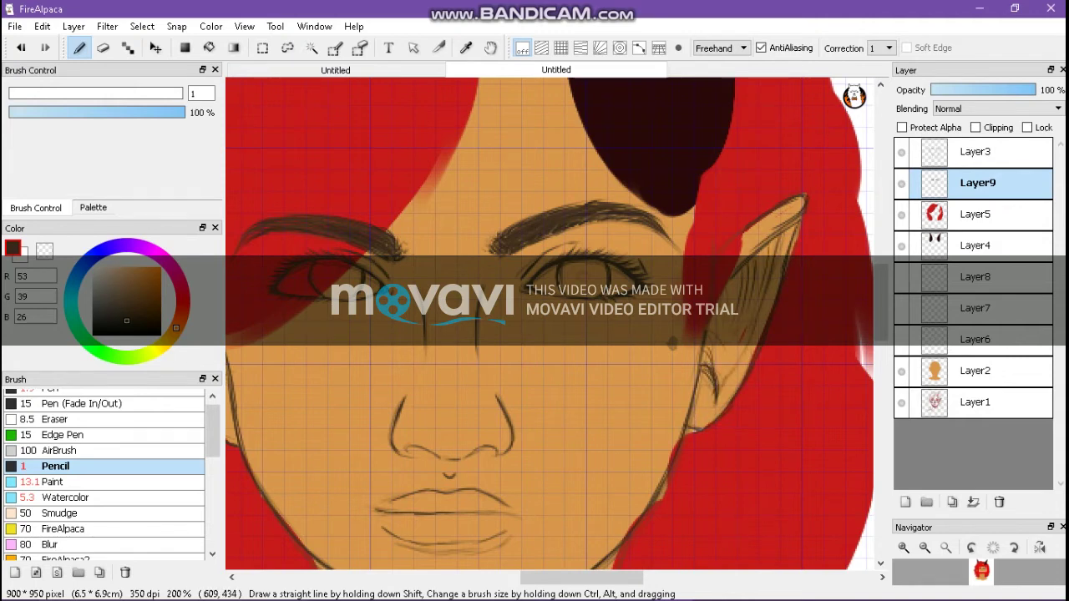
Step: Line both sides of the neck and the tops of the shoulders with the Pencil
scroll(550, 324, "down", 2)
scroll(550, 324, "up", 2)
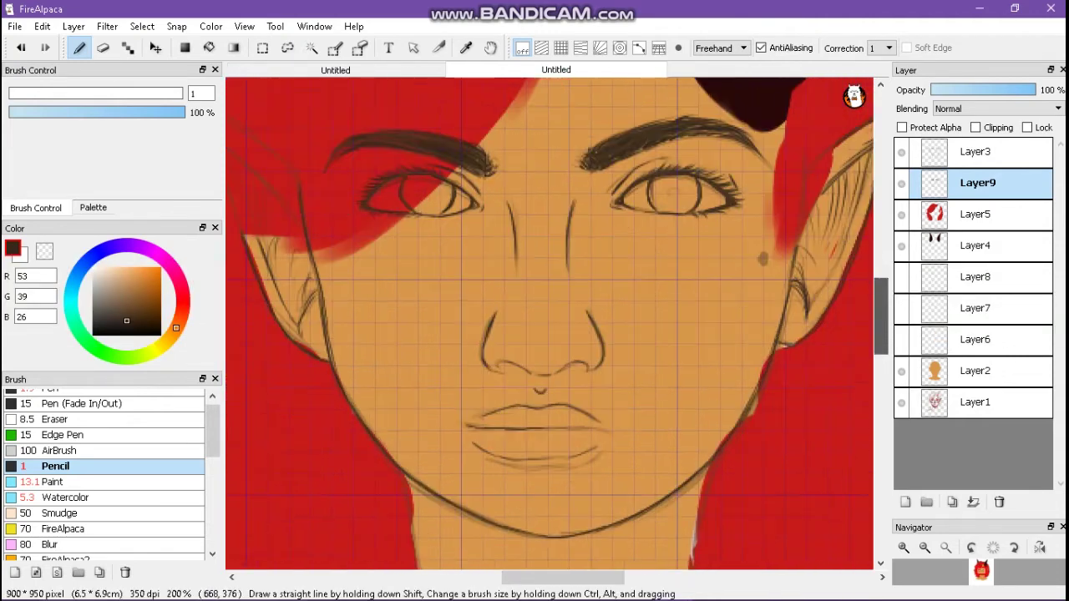
scroll(550, 324, "down", 5)
left_click_drag(413, 243, 421, 342)
mouse_move(711, 189)
left_mouse_down()
mouse_move(690, 351)
mouse_move(704, 216)
left_mouse_up()
left_click_drag(421, 336, 384, 376)
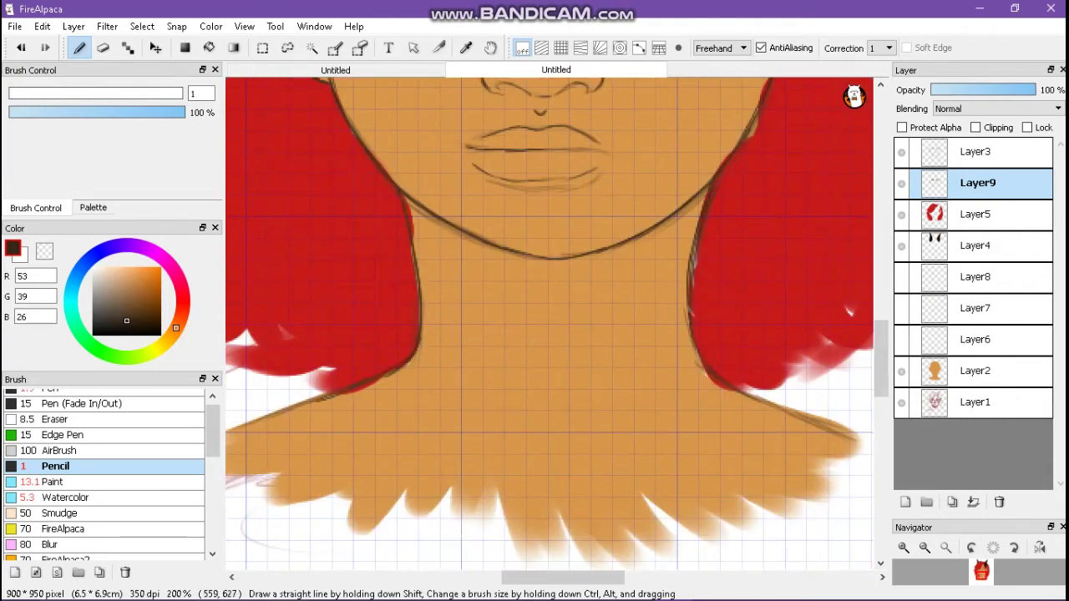
Step: Show the three eye colour layers, Layer6, Layer7 and Layer8, again and look over the lined face
scroll(549, 324, "up", 6)
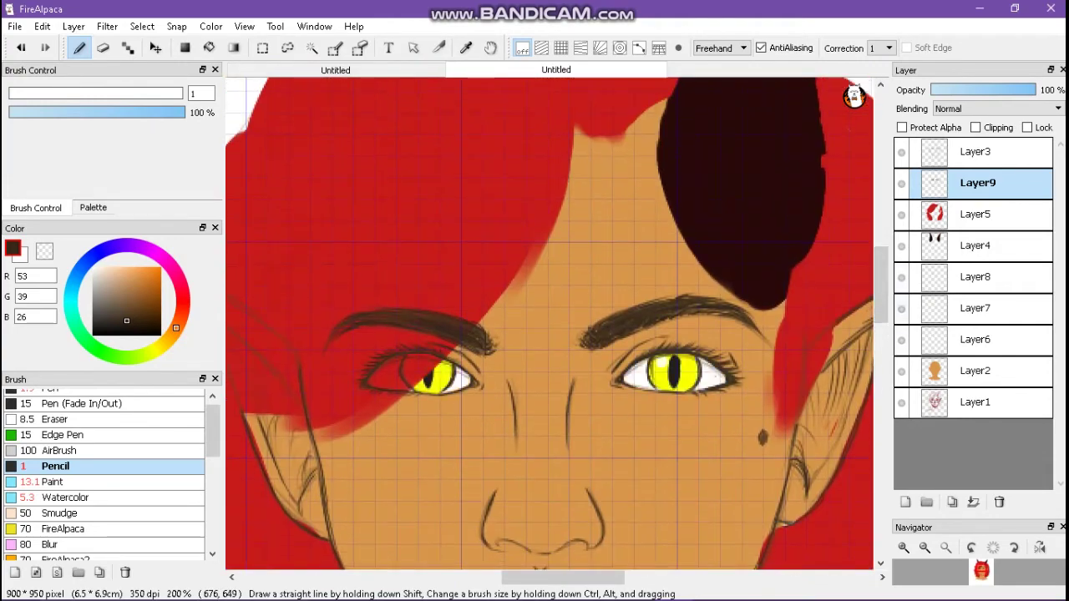
scroll(549, 324, "down", 5)
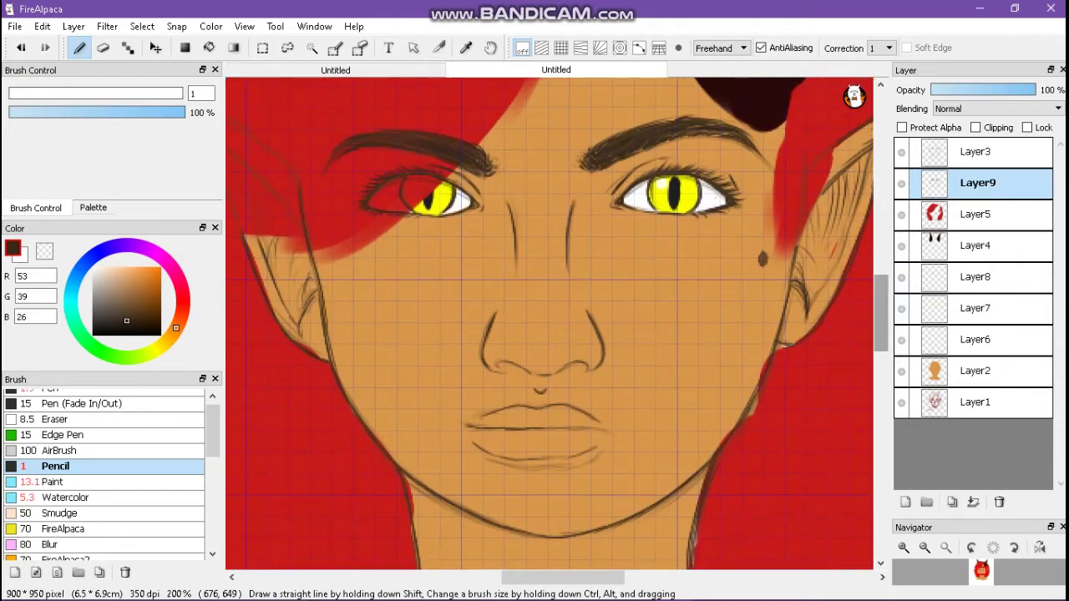
scroll(550, 324, "up", 8)
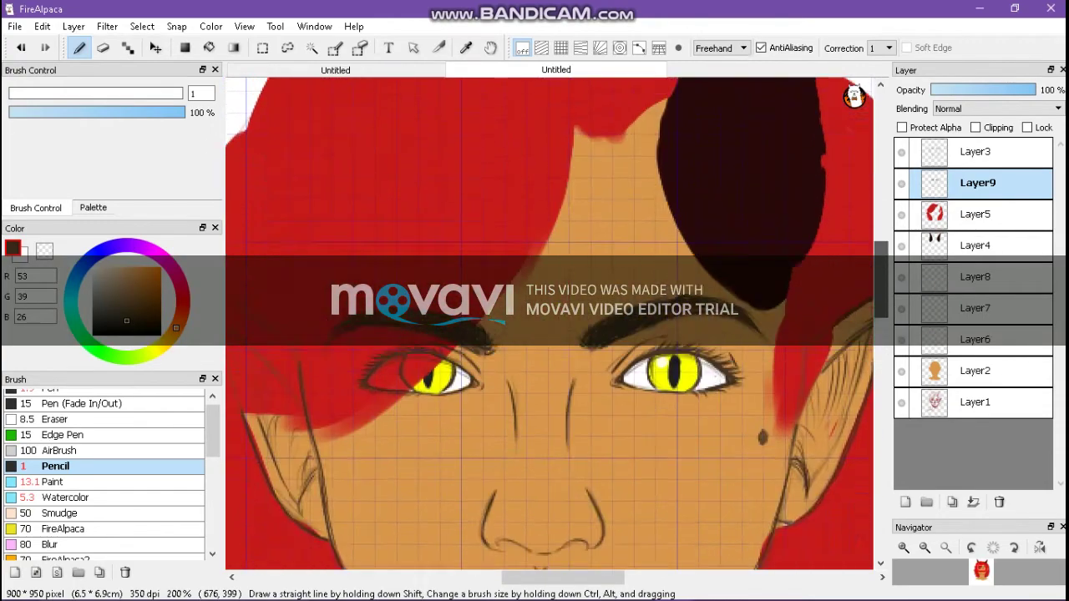
Step: Line the forehead hairline and the inner edge of the fringe with the Pencil
mouse_move(664, 222)
left_mouse_down()
mouse_move(612, 264)
mouse_move(577, 203)
left_mouse_up()
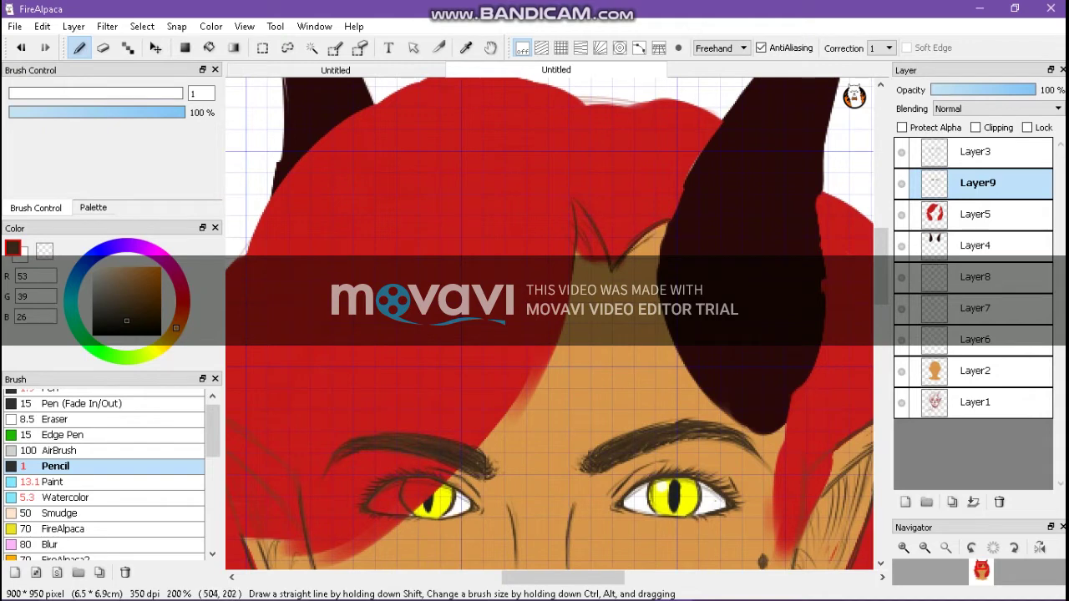
scroll(550, 324, "down", 1)
scroll(550, 324, "down", 7)
scroll(550, 324, "left", 5)
scroll(550, 324, "up", 2)
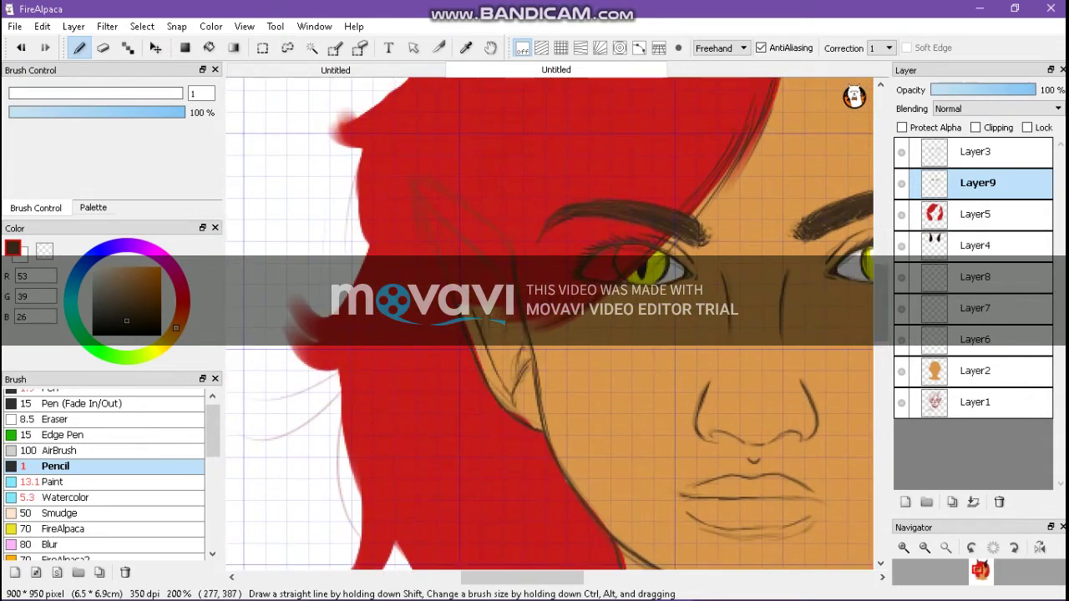
Step: Outline the outer edge and flipped-out curls on the left side of the hair with the Pencil
scroll(549, 324, "up", 4)
mouse_move(463, 191)
left_mouse_down()
mouse_move(339, 299)
mouse_move(358, 412)
left_mouse_up()
left_click_drag(363, 346, 362, 401)
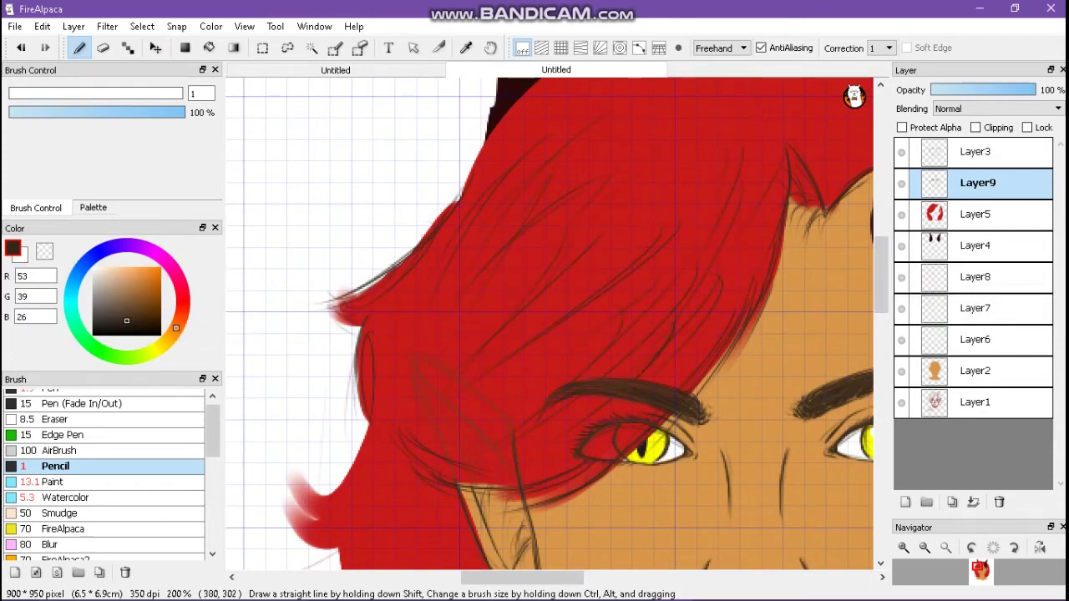
scroll(549, 324, "down", 5)
left_click_drag(368, 196, 261, 312)
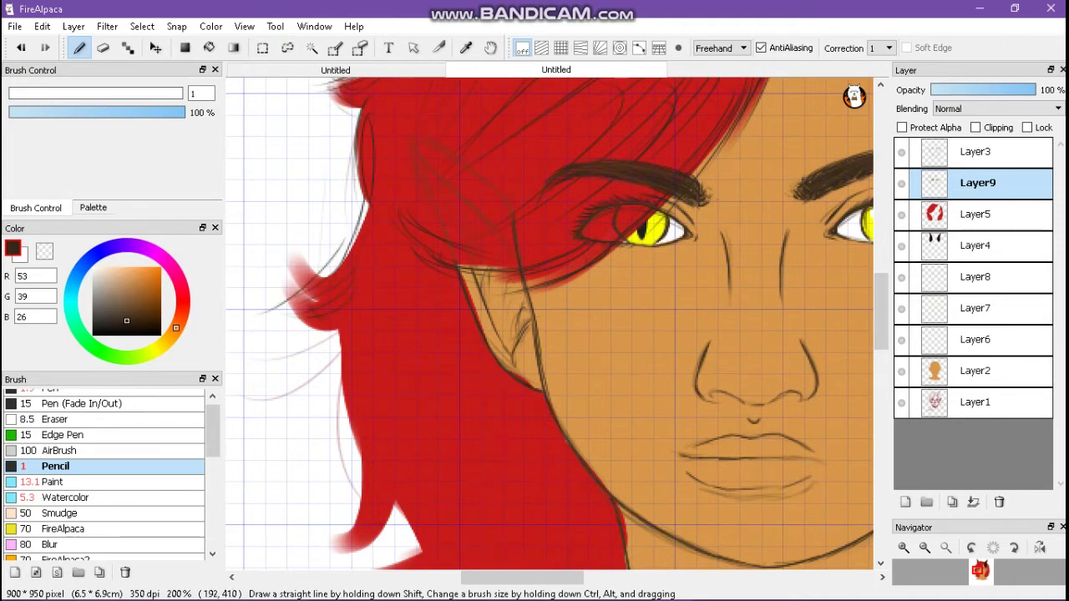
left_click_drag(334, 316, 361, 421)
Step: Draw long strand strokes through the crown and the sweeping fringe with the Pencil
scroll(364, 426, "up", 6)
left_click_drag(700, 197, 615, 261)
left_click_drag(698, 130, 618, 159)
left_click_drag(632, 107, 510, 184)
scroll(549, 324, "up", 2)
left_click_drag(774, 181, 708, 209)
left_click_drag(816, 167, 729, 395)
mouse_move(669, 242)
left_mouse_down()
mouse_move(463, 363)
mouse_move(389, 426)
mouse_move(384, 445)
left_mouse_up()
scroll(550, 324, "down", 3)
mouse_move(253, 108)
left_mouse_down()
mouse_move(255, 147)
mouse_move(289, 117)
left_mouse_up()
left_click_drag(249, 172, 347, 153)
left_click_drag(253, 224, 272, 252)
key("ctrl+z")
key("ctrl+z")
key("ctrl+z")
Step: Add short strand and lock strokes across the remaining hair with the Pencil
left_click_drag(254, 216, 256, 248)
left_click_drag(264, 213, 267, 249)
mouse_move(330, 208)
left_mouse_down()
mouse_move(317, 240)
mouse_move(352, 235)
left_mouse_up()
left_click_drag(254, 302, 306, 284)
left_click_drag(305, 277, 342, 297)
left_click_drag(281, 343, 293, 382)
mouse_move(293, 361)
left_mouse_down()
mouse_move(386, 353)
mouse_move(421, 326)
mouse_move(491, 317)
left_mouse_up()
left_click_drag(577, 226, 610, 267)
left_click_drag(618, 236, 643, 309)
left_click_drag(656, 226, 683, 259)
left_click_drag(717, 197, 727, 231)
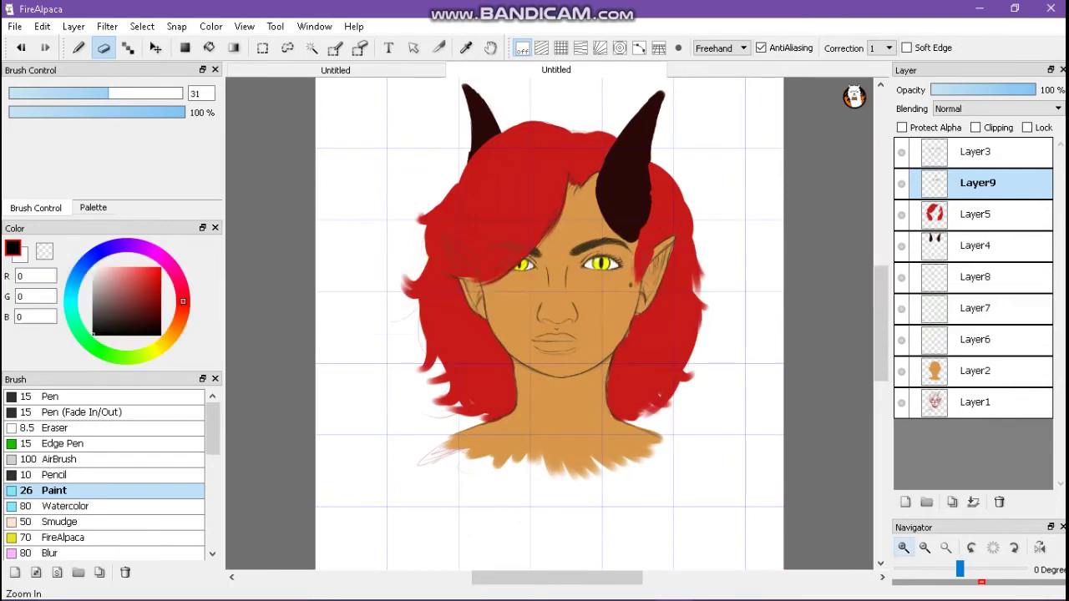
Step: Sample the eyebrow's dark brown and outline the lower left edge of the hair with the size 1.9 Pencil
left_click(903, 547)
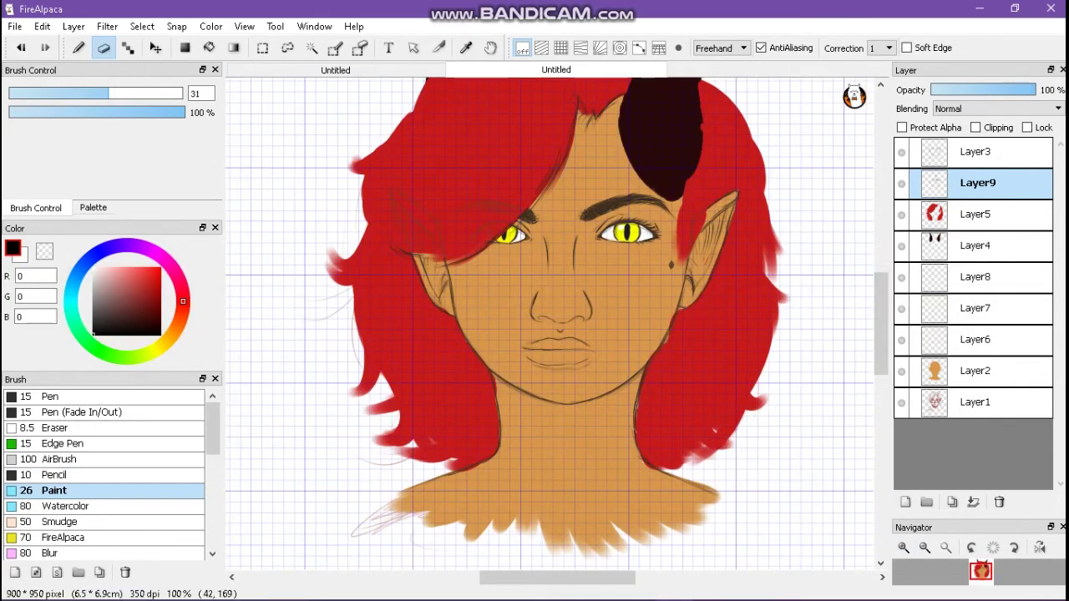
left_click(466, 47)
left_click(627, 204)
left_click(53, 474)
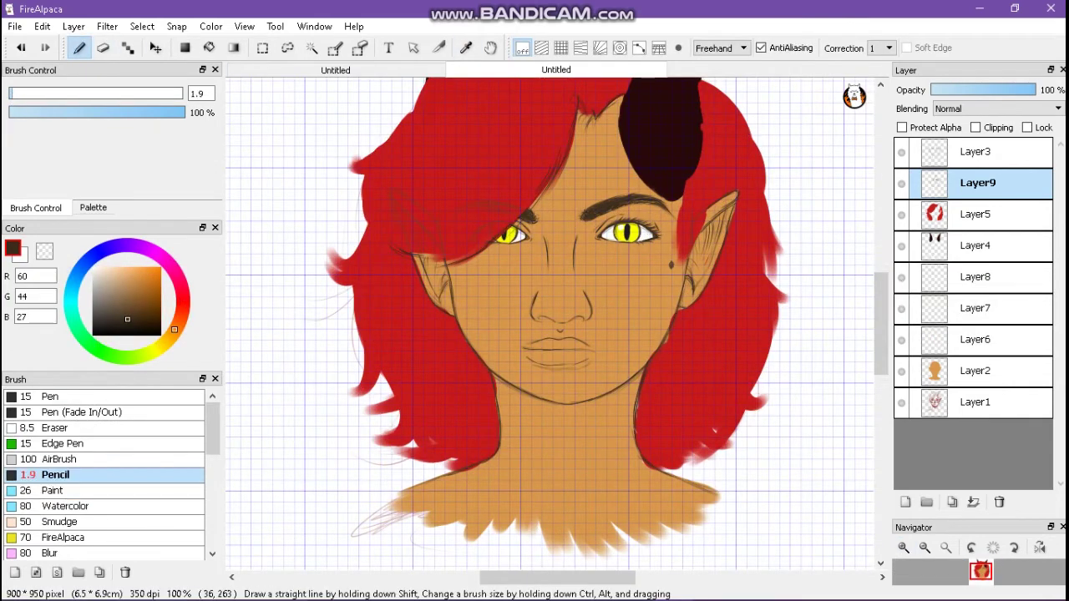
mouse_move(340, 236)
left_mouse_down()
mouse_move(326, 275)
mouse_move(372, 386)
mouse_move(398, 418)
left_mouse_up()
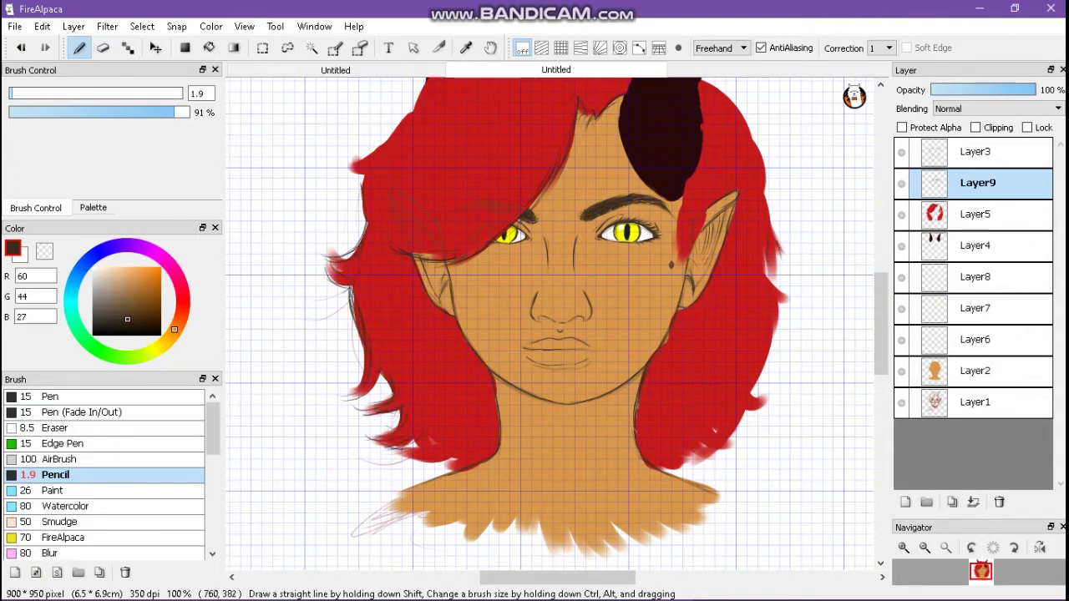
Step: Outline the right side of the hair and the crown between the horns with the Pencil
left_click_drag(790, 303, 756, 396)
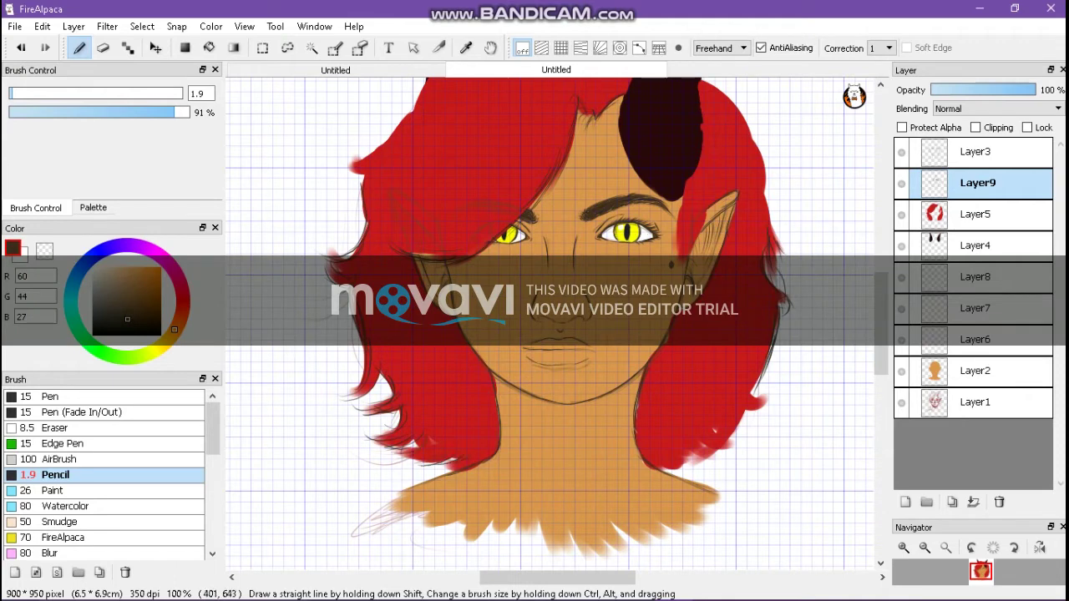
scroll(552, 326, "up", 2)
mouse_move(470, 126)
left_mouse_down()
mouse_move(405, 214)
mouse_move(345, 259)
mouse_move(610, 123)
left_mouse_up()
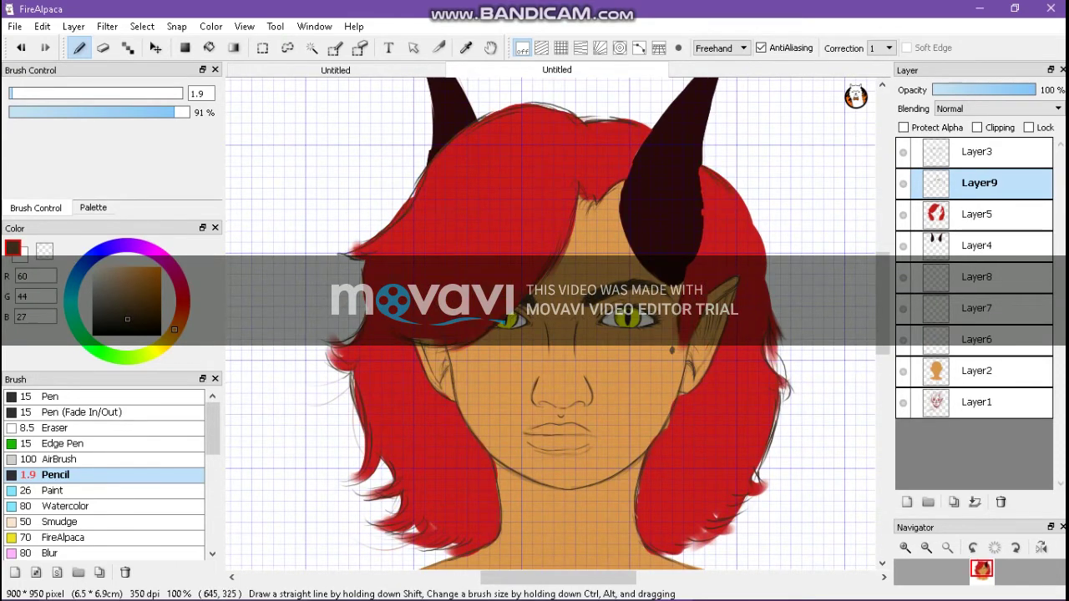
scroll(543, 448, "up", 2)
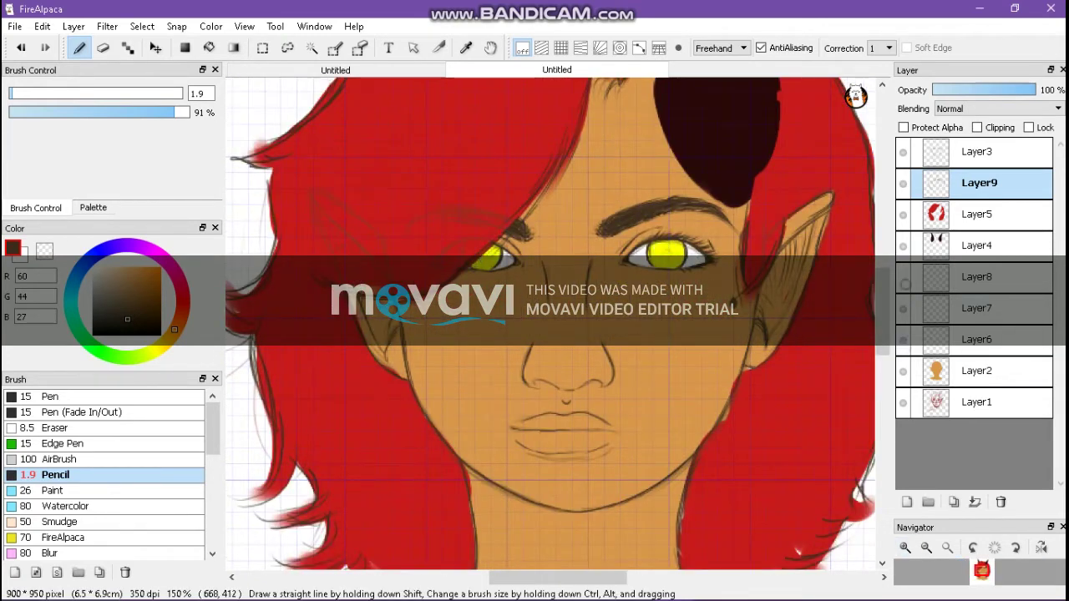
Step: Merge the eye colour layers Layer8 and Layer7 down into Layer6
left_click(977, 277)
left_click(975, 502)
left_click(975, 502)
Step: Select the skin Layer2, set the Paint brush to size 21 with Ease of Mixing Colors 100, and hide Layer4 and Layer5
left_click(979, 309)
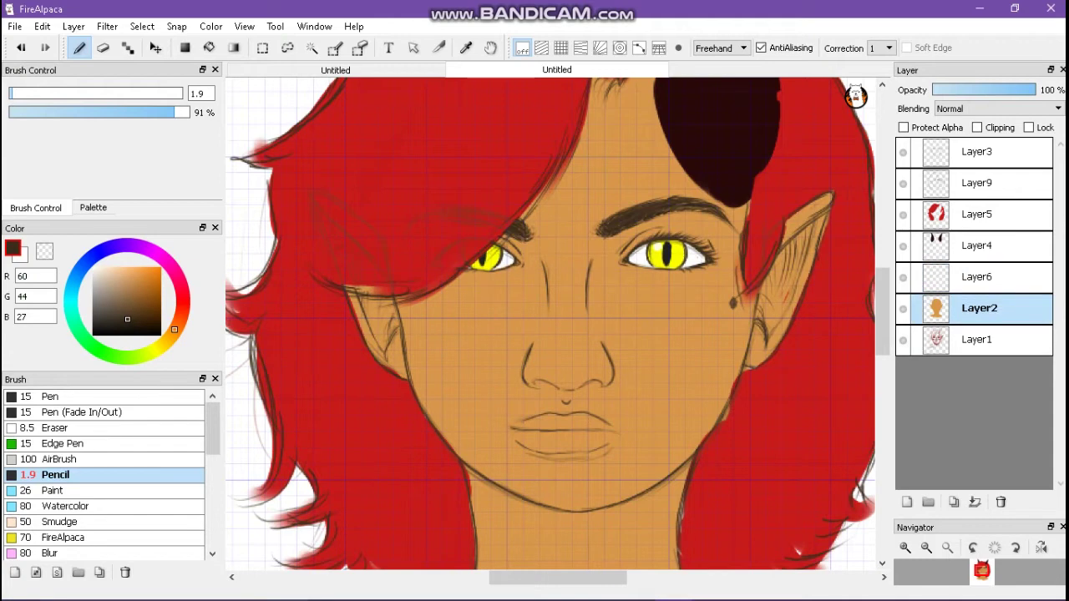
left_click(53, 491)
left_click_drag(125, 133, 184, 133)
left_click(83, 93)
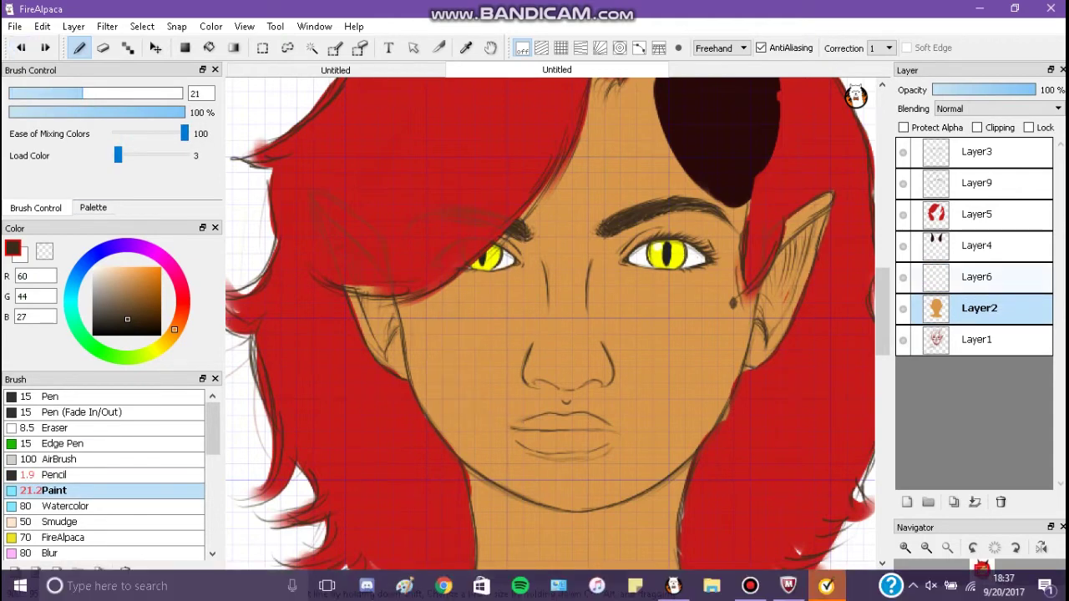
left_click(903, 245)
left_click(903, 214)
Step: Add a new layer above Layer2 and set the Paint brush to pale peach (253, 210, 167), size 24 and 33% opacity
left_click(907, 502)
left_click(115, 269)
left_click(59, 93)
left_click_drag(146, 117, 69, 114)
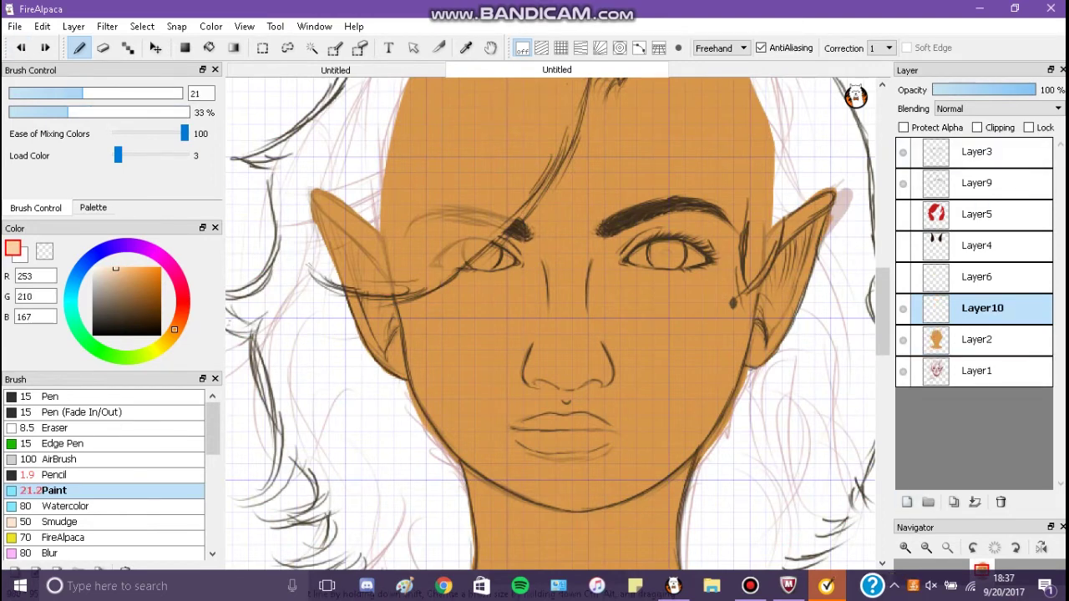
left_click(92, 93)
Step: Paint pale peach highlights on both cheekbones, the nose bridge and tip, the brow bones and the chin
left_click_drag(622, 329, 739, 284)
left_click_drag(635, 346, 743, 284)
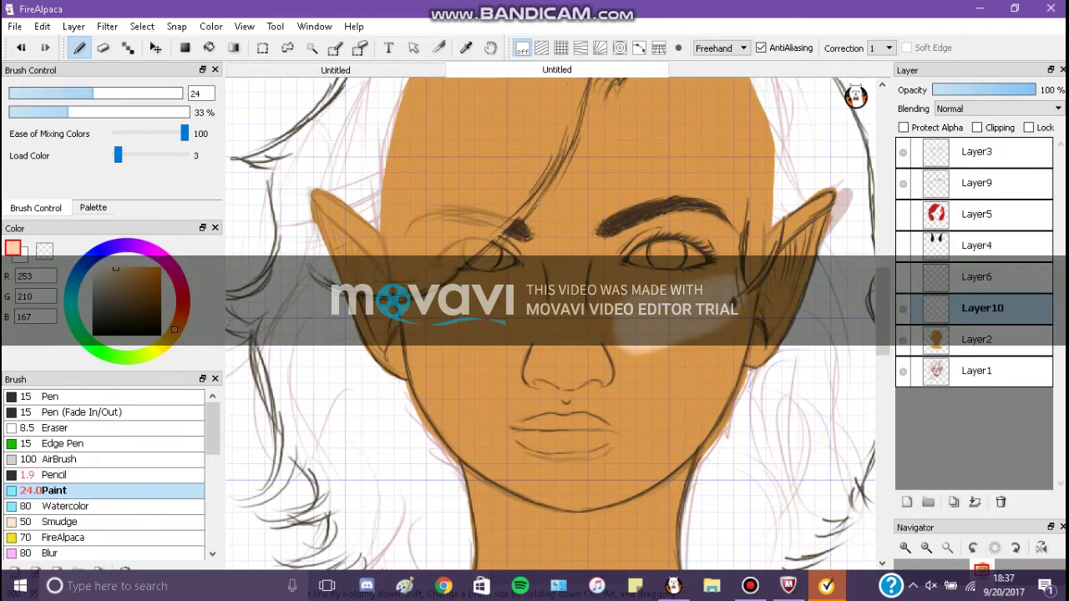
left_click_drag(413, 343, 505, 300)
left_click_drag(438, 288, 511, 322)
left_click_drag(564, 265, 568, 367)
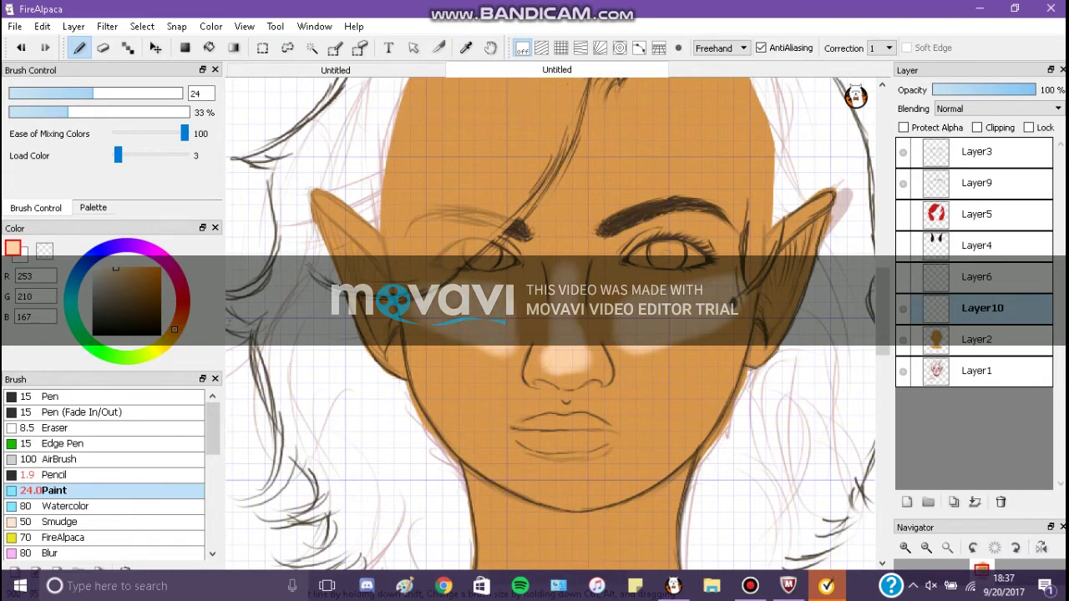
mouse_move(614, 238)
left_mouse_down()
mouse_move(675, 217)
mouse_move(730, 217)
left_mouse_up()
left_click_drag(504, 233, 525, 248)
left_click_drag(545, 489, 603, 484)
Step: Pick the saved skin swatch (216, 151, 75), blend below the right cheek highlight on Layer10, and set Load Color to 0
left_click(979, 339)
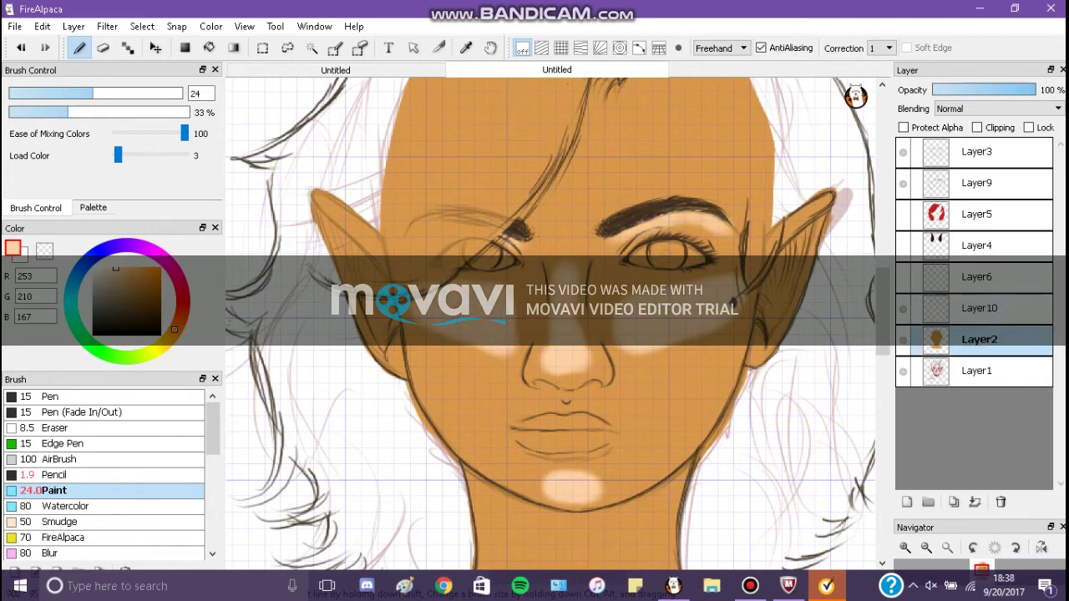
left_click(93, 207)
left_click(8, 85)
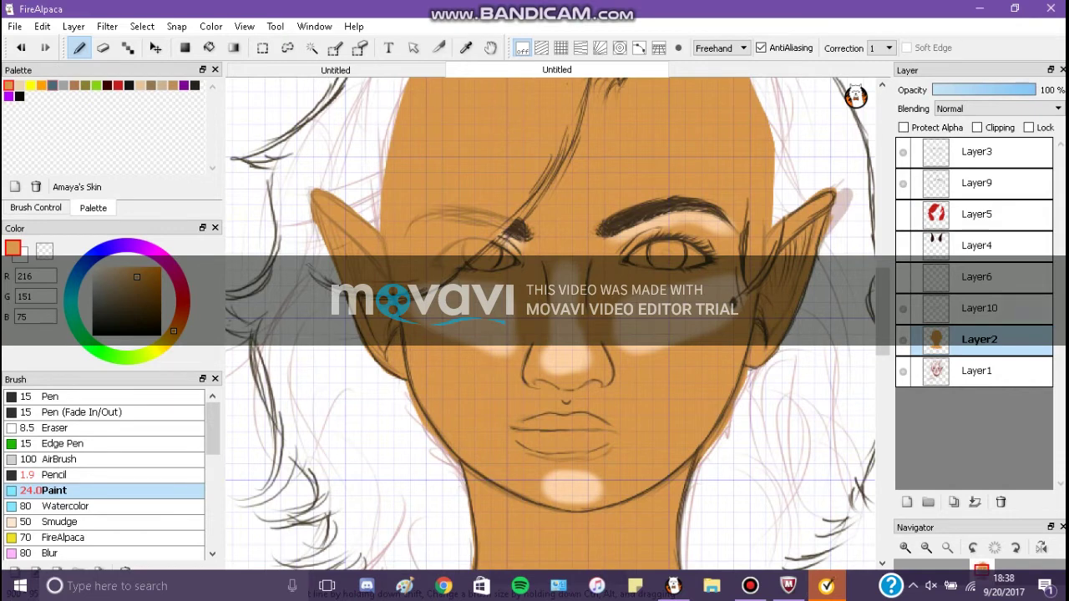
left_click(979, 308)
left_click(36, 207)
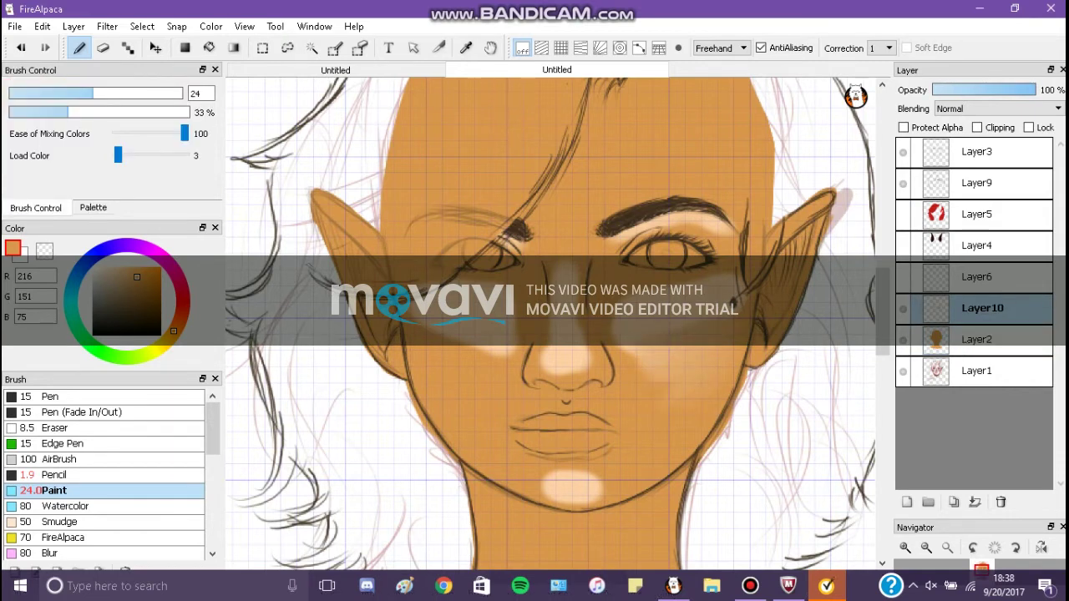
left_click_drag(118, 155, 115, 155)
Step: Undo the face highlights and the added Layer10
left_click(20, 47)
left_click(20, 48)
left_click(21, 48)
left_click(21, 47)
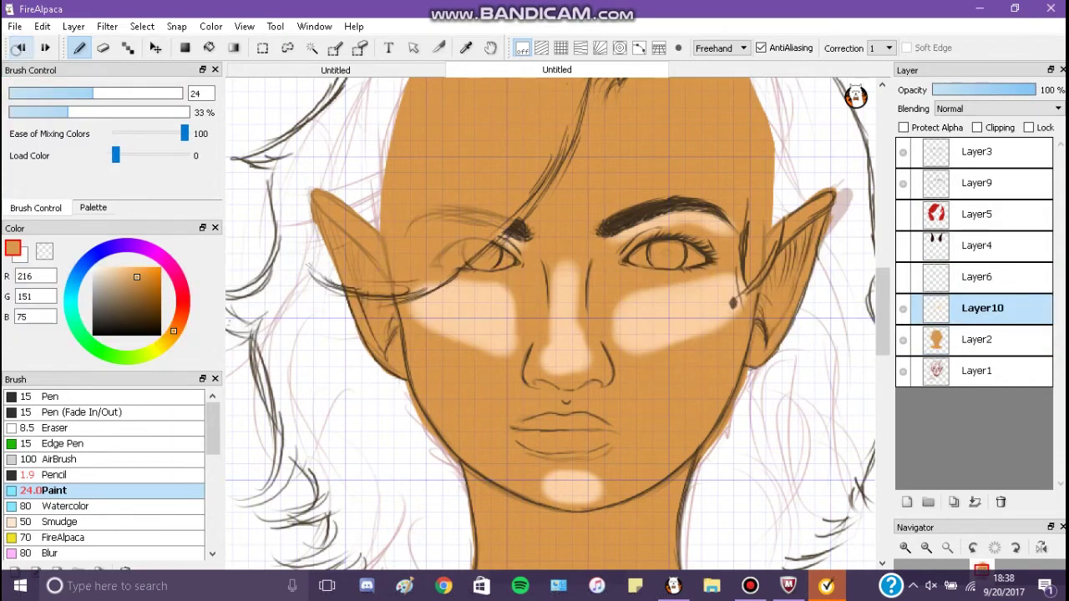
left_click(21, 48)
left_click(21, 48)
left_click(21, 48)
left_click(21, 47)
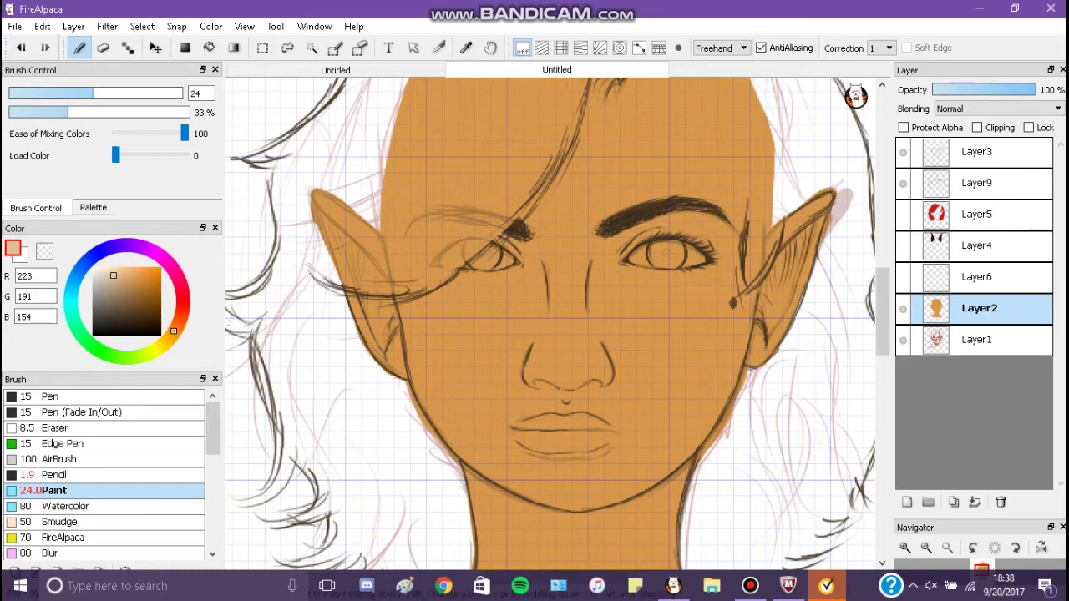
Step: Set Load Color to 10 and Ease of Mixing Colors to 80, and shade under both cheekbones on Layer2 in brown (103, 74, 42)
left_click_drag(115, 155, 123, 155)
left_click_drag(183, 133, 171, 134)
left_click(132, 308)
left_click_drag(650, 409, 747, 326)
left_click_drag(413, 339, 485, 426)
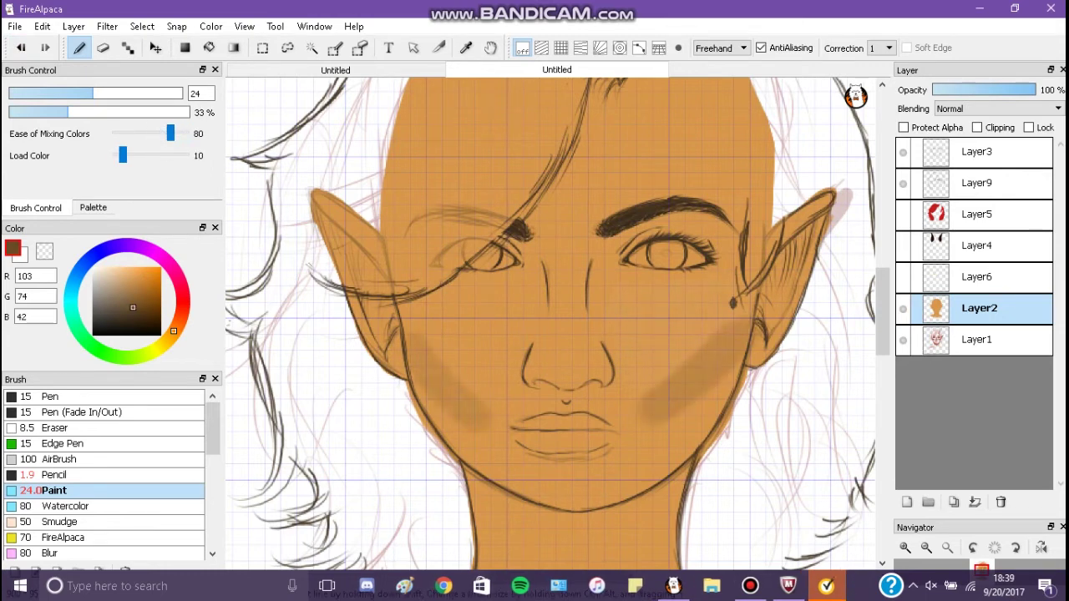
Step: Lower Ease of Mixing Colors and paint light peach (229, 189, 143) highlights on the nose bridge, chin and right brow bone
left_click(117, 274)
left_click_drag(170, 134, 116, 133)
left_click_drag(569, 269, 568, 380)
left_click_drag(549, 483, 599, 482)
left_click_drag(674, 224, 730, 224)
Step: Blend the face's shading and highlights into the skin using a size 47 Paint brush at 7% opacity, with Ease of Mixing Colors 48
left_click_drag(115, 134, 162, 134)
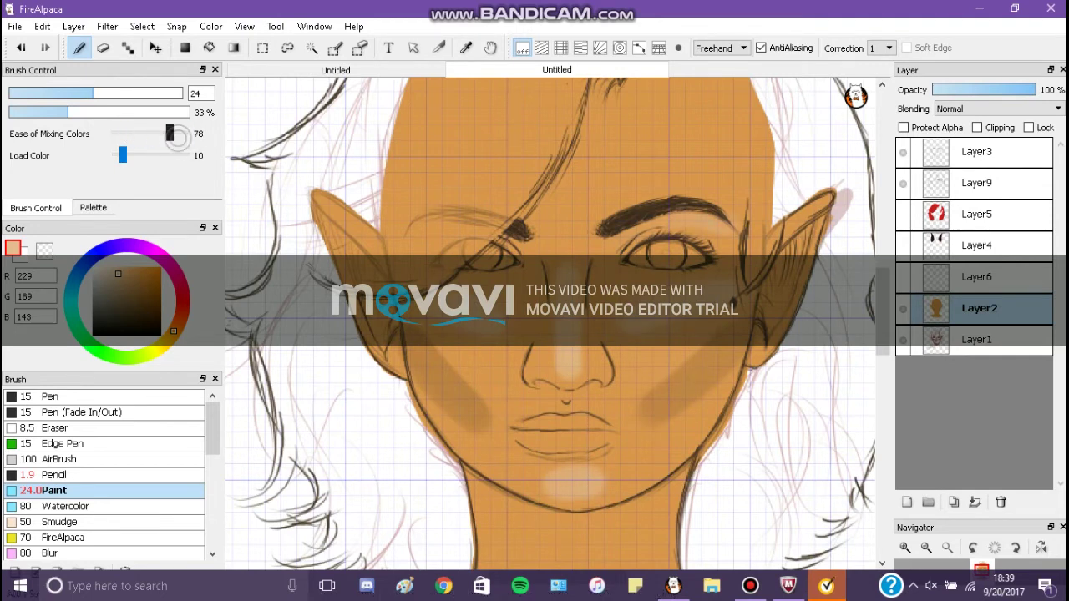
left_click(693, 301, "alt")
left_click_drag(93, 92, 135, 93)
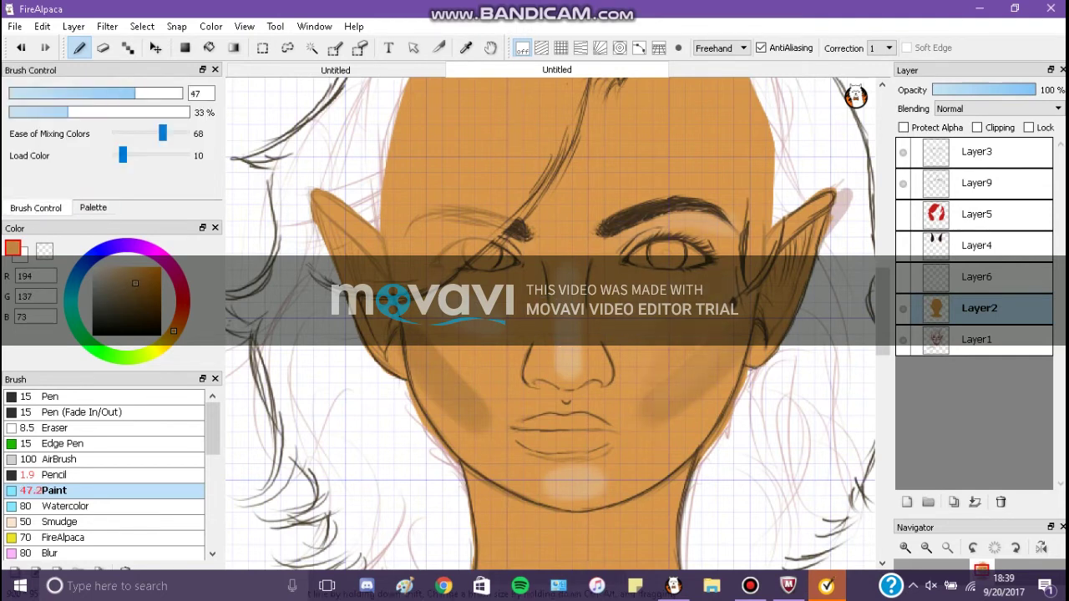
left_click_drag(69, 111, 20, 112)
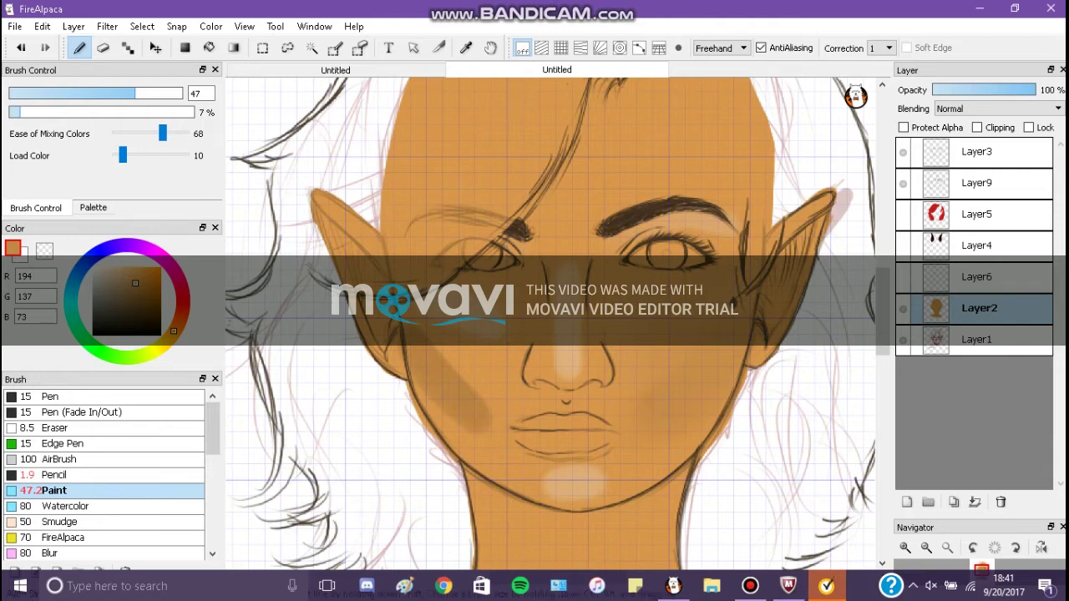
left_click_drag(162, 133, 148, 133)
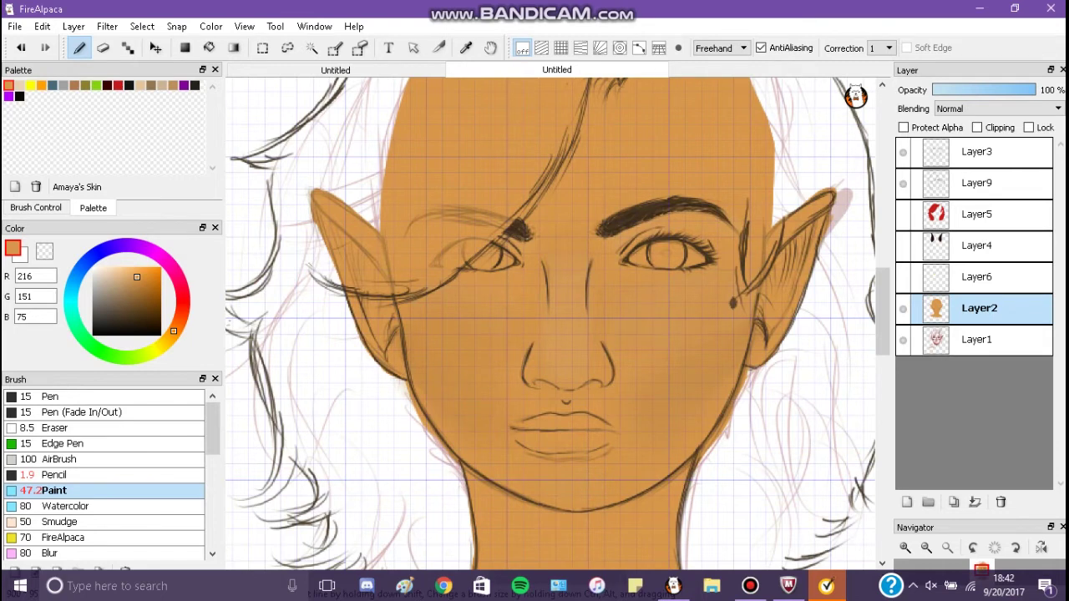
left_click(36, 207)
left_click_drag(550, 324, 527, 323)
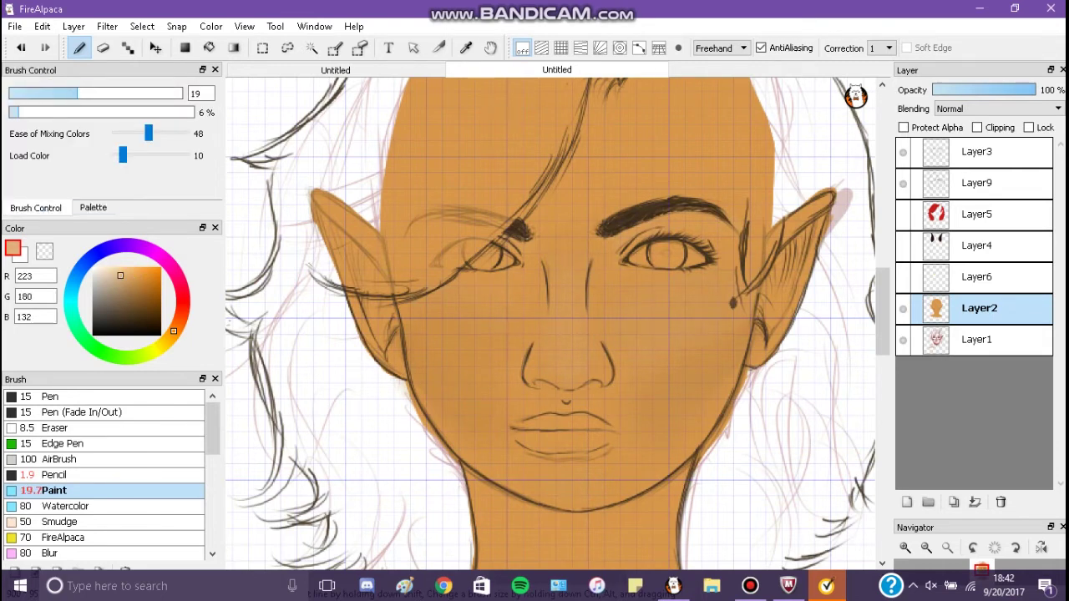
Step: Try shading both cheeks in brown (112, 73, 29) with the Paint brush at size 19 and 6% opacity
left_click(143, 305)
left_click_drag(714, 360, 648, 455)
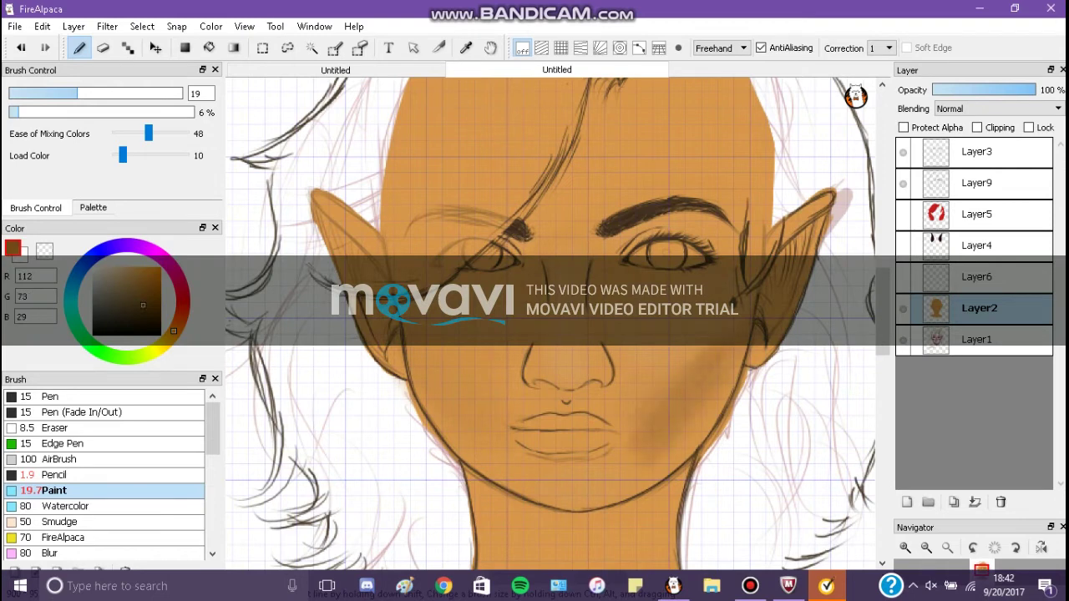
left_click_drag(488, 355, 421, 443)
key("ctrl+z")
key("ctrl+z")
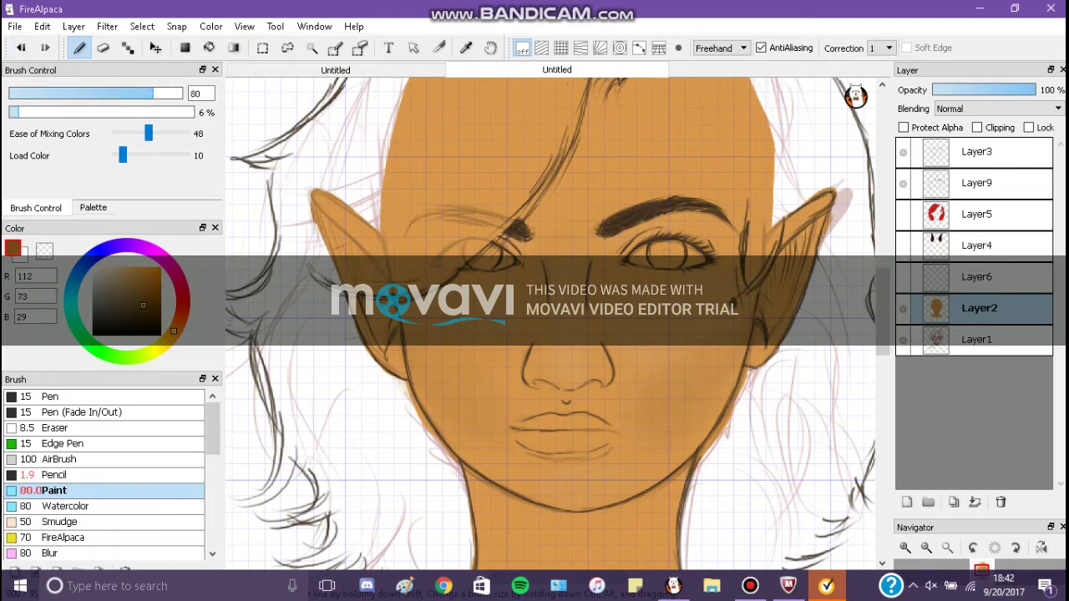
Step: Shade the hollows of both cheeks in dark brown (106, 70, 30) with the Paint brush at size 63 and 6% opacity
key("bracketleft")
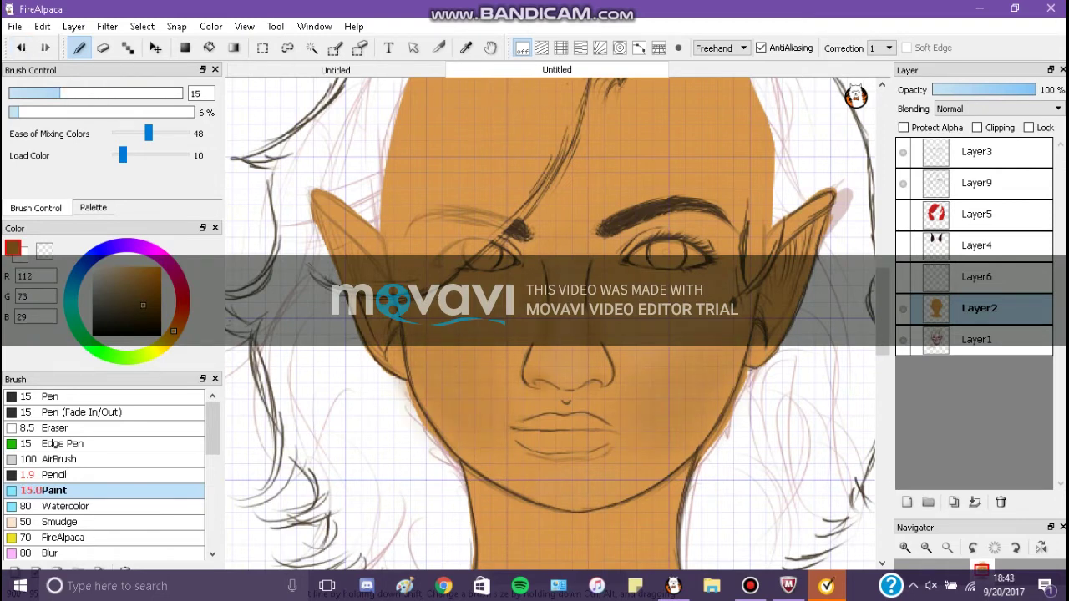
left_click(133, 286)
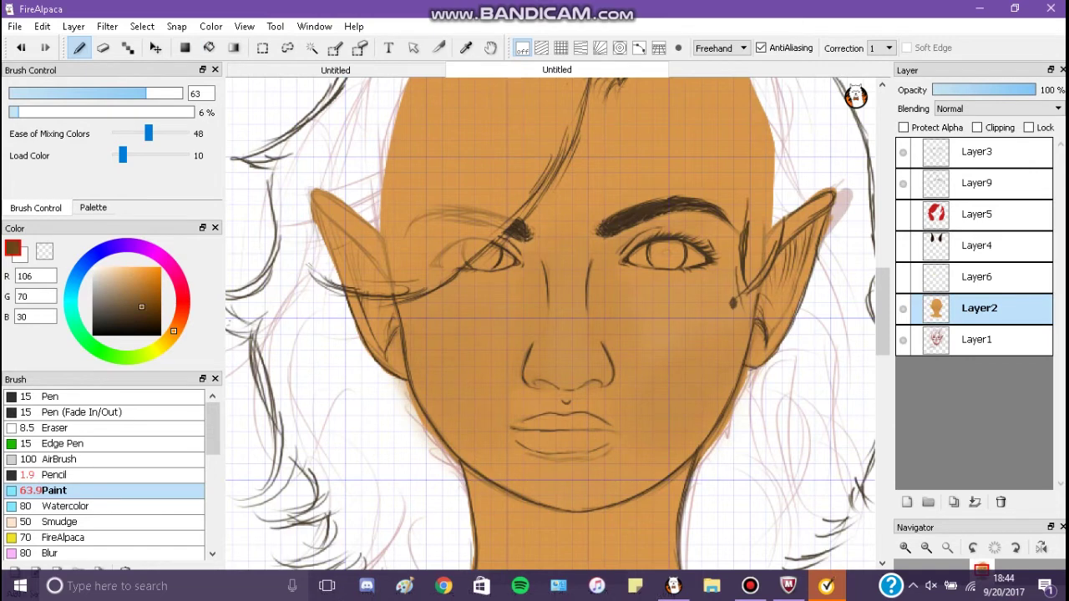
left_click_drag(735, 342, 656, 418)
left_click_drag(430, 368, 501, 430)
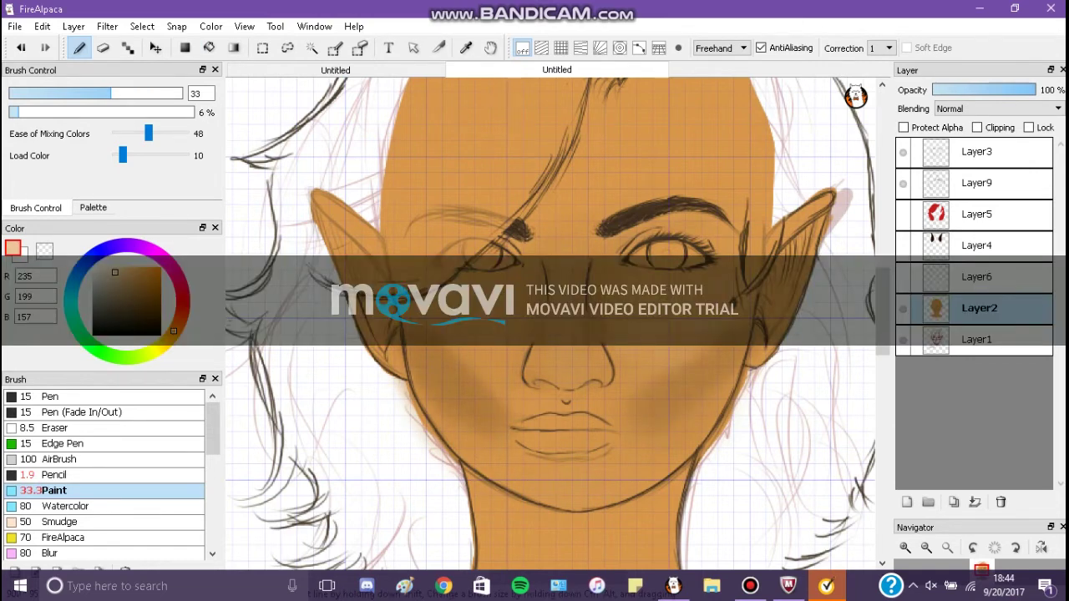
Step: Try a pink-red (241, 68, 105) blush on the right cheek with the Paint brush at size 49 and 52% opacity
left_click(181, 290)
left_click(142, 271)
left_click(101, 112)
left_click(139, 92)
left_click_drag(710, 350, 622, 355)
left_click(21, 47)
left_click(21, 48)
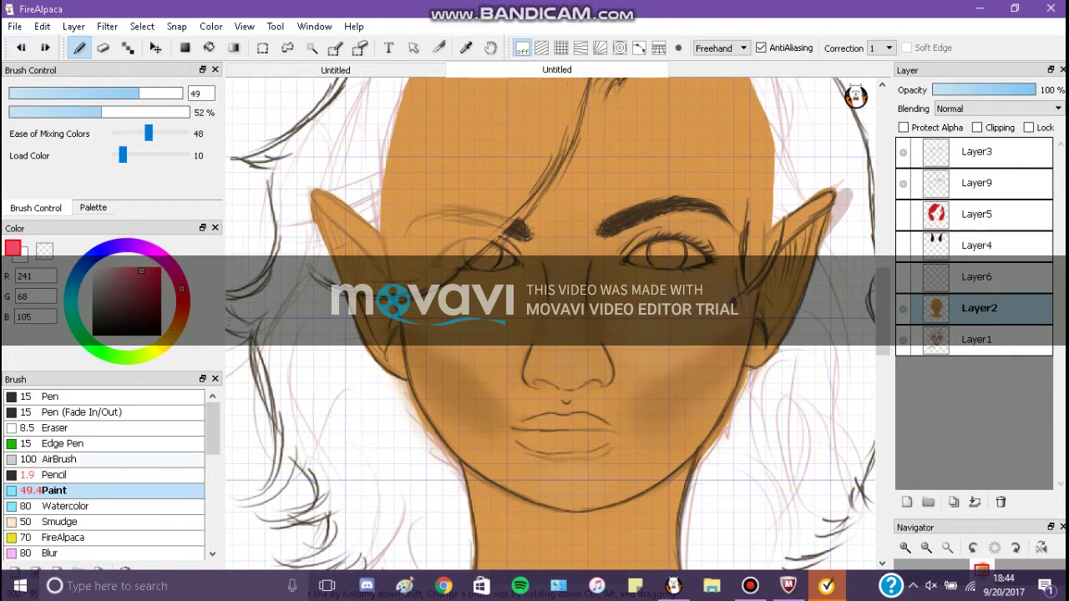
Step: Try deeper shading in both cheek hollows in brown (112, 84, 53) with the Paint brush at size 49 and 52% opacity
left_click(52, 459)
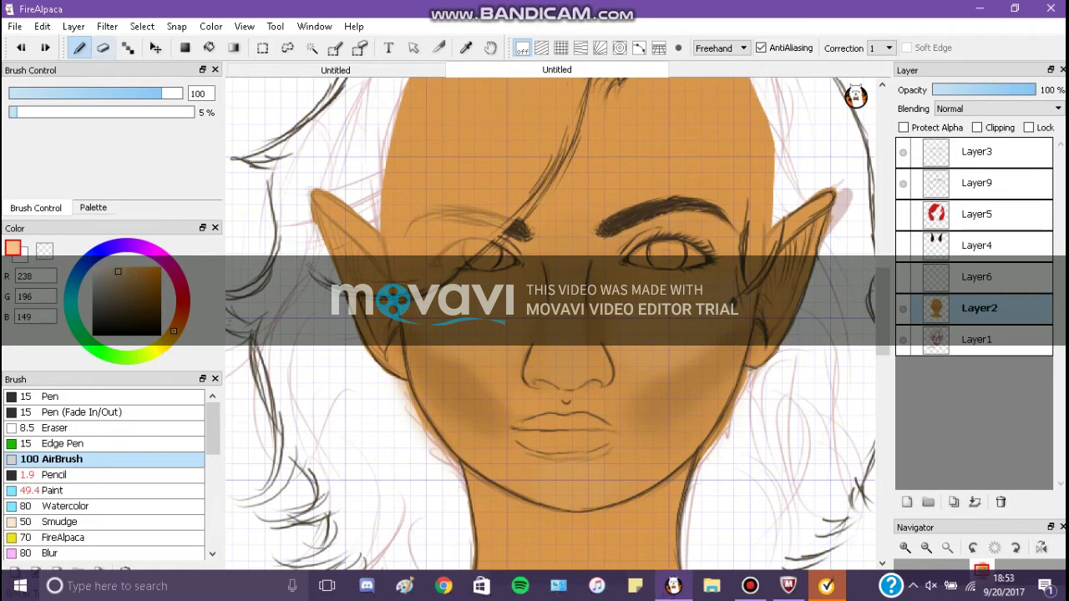
left_click(94, 491)
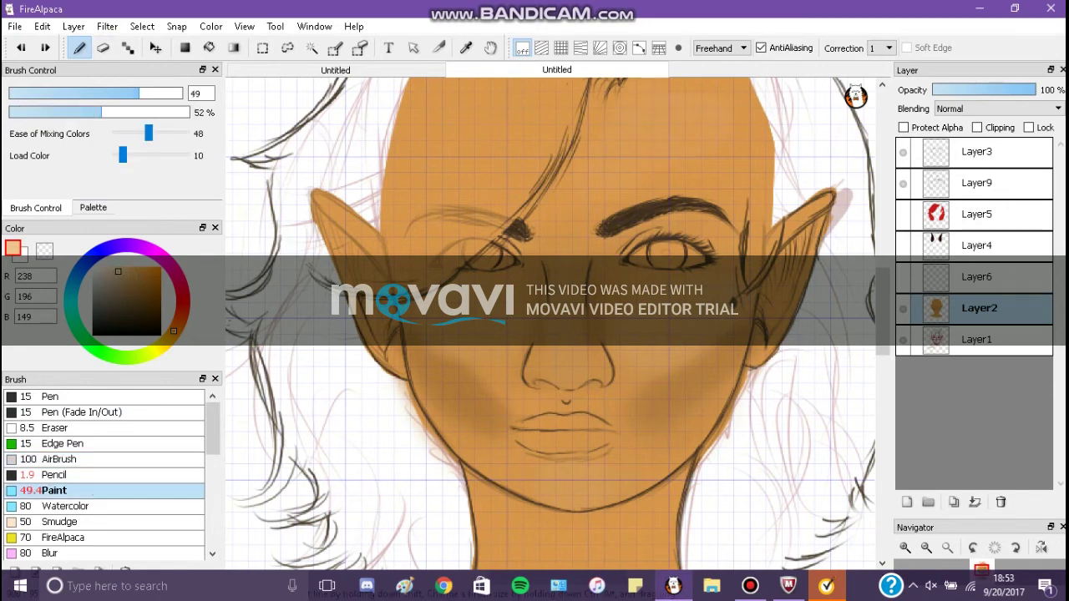
left_click_drag(668, 339, 727, 409)
left_click_drag(417, 384, 472, 435)
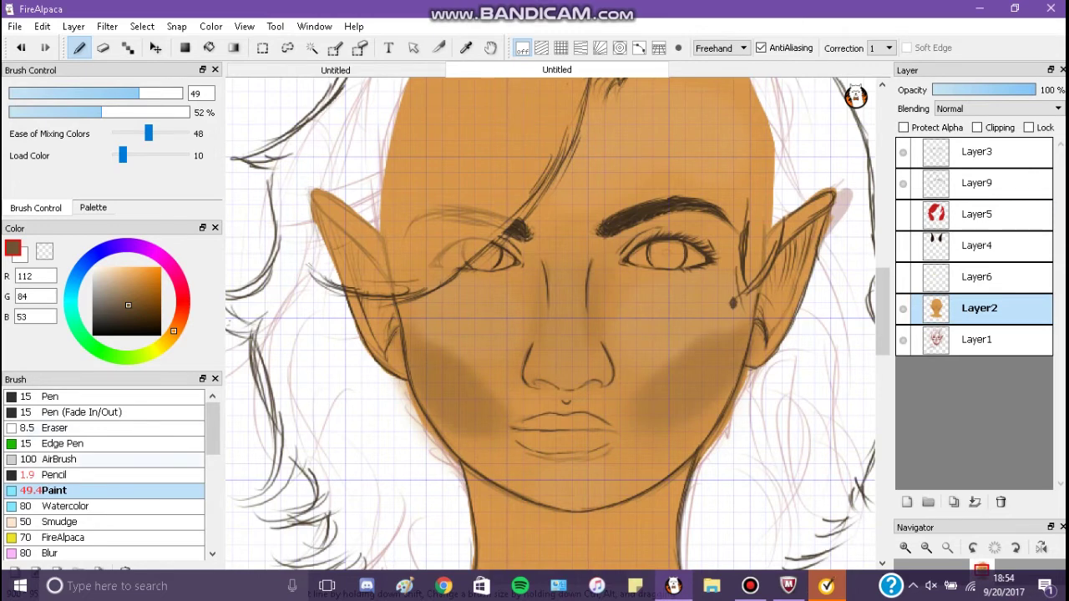
Step: Cover the dark cheek shading on Layer2 in skin tone (216, 151, 75) with the AirBrush at size 141 and 5% opacity
left_click(59, 460)
left_click(93, 207)
left_click(36, 208)
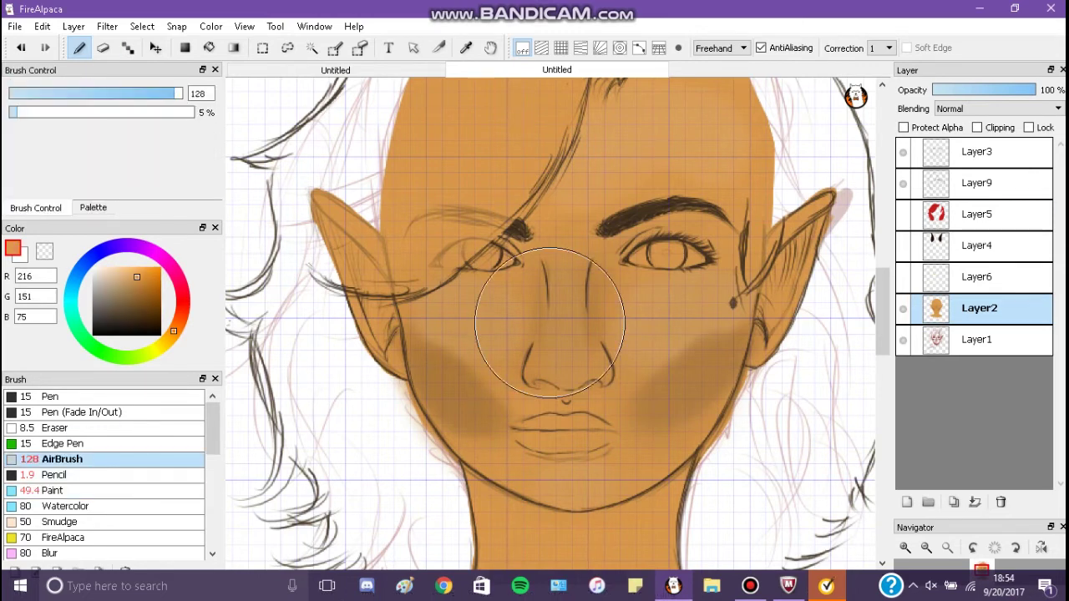
left_click_drag(656, 368, 689, 405)
left_click_drag(451, 376, 489, 418)
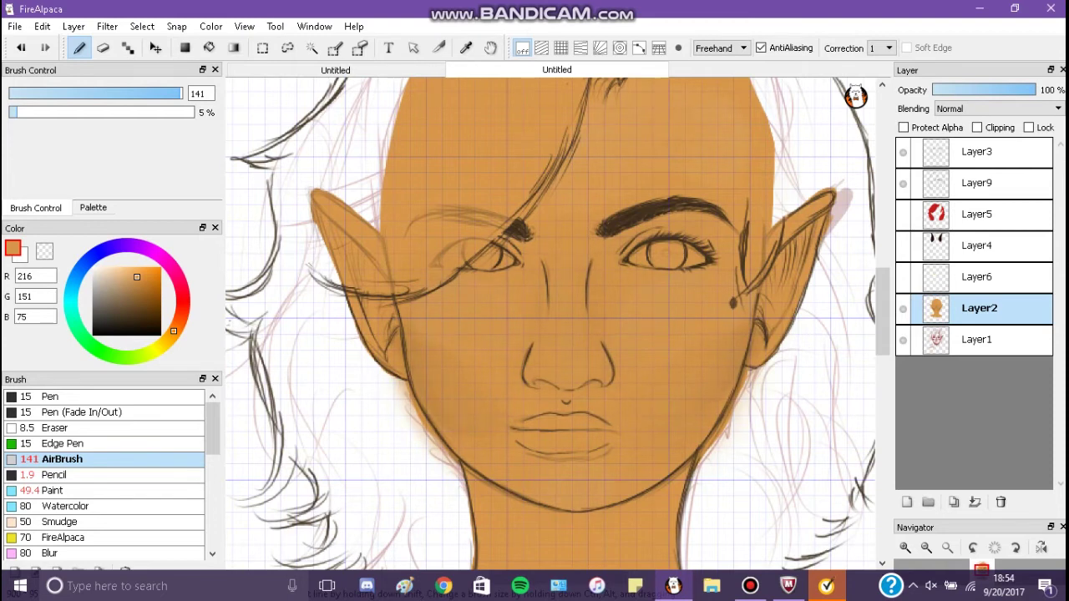
Step: Add a layer above the skin and try a pink (200, 59, 107) blush on the right cheek with the size 74 Paint brush
left_click(908, 502)
left_click(179, 282)
left_click(141, 269)
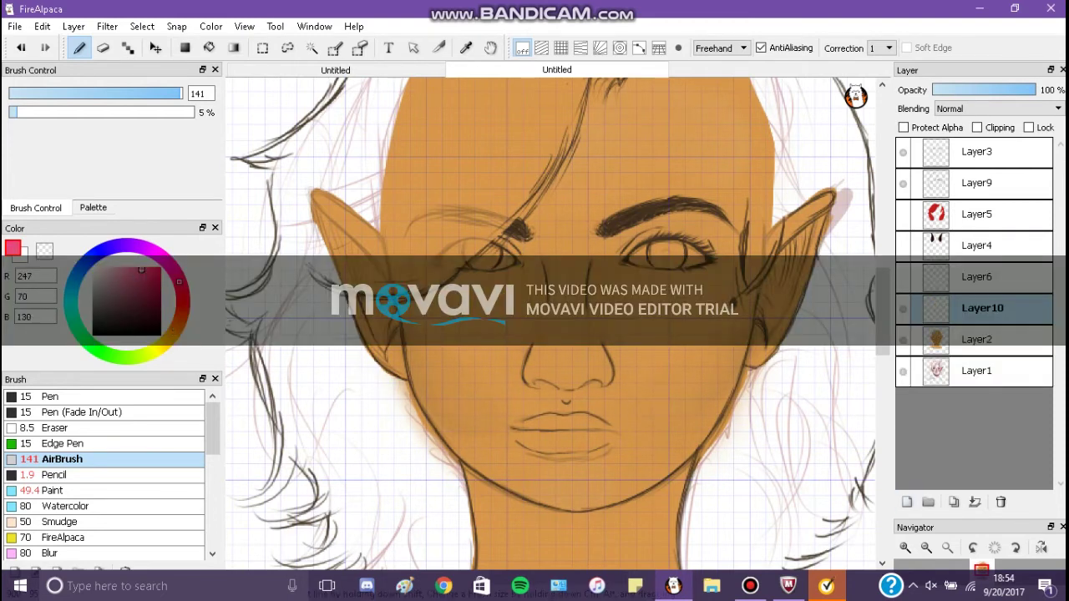
left_click(52, 491)
mouse_move(677, 293)
left_mouse_down()
mouse_move(693, 342)
mouse_move(660, 384)
left_mouse_up()
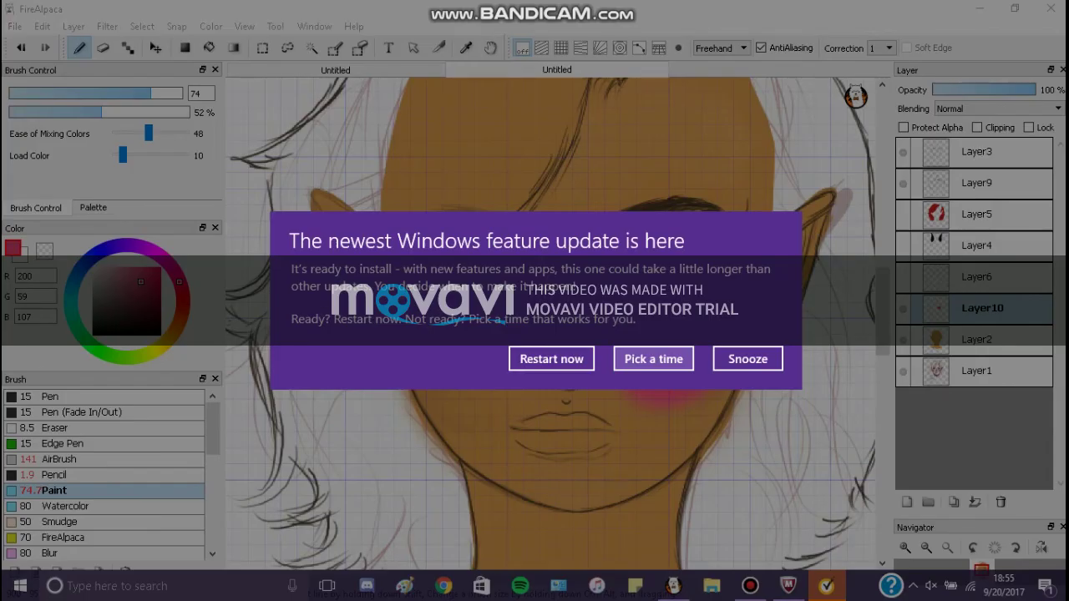
Step: Snooze the Windows update notice and undo the pink blush stroke
left_click(748, 359)
left_click(21, 48)
Step: Paint a pink-red (223, 63, 105) blush on both cheeks with the size 74 Paint brush at 52% opacity, erasing spill near the left ear
left_click(135, 275)
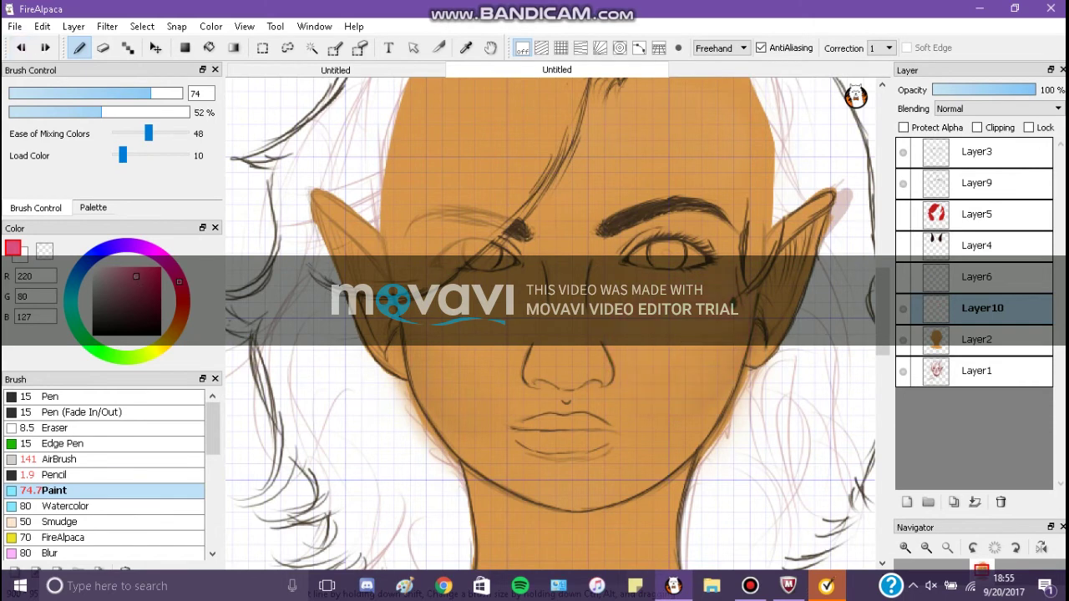
left_click_drag(660, 292, 710, 342)
left_click_drag(417, 292, 484, 351)
key("e")
left_click_drag(393, 305, 393, 355)
key("b")
mouse_move(392, 284)
left_mouse_down()
mouse_move(401, 367)
mouse_move(385, 367)
left_mouse_up()
key("e")
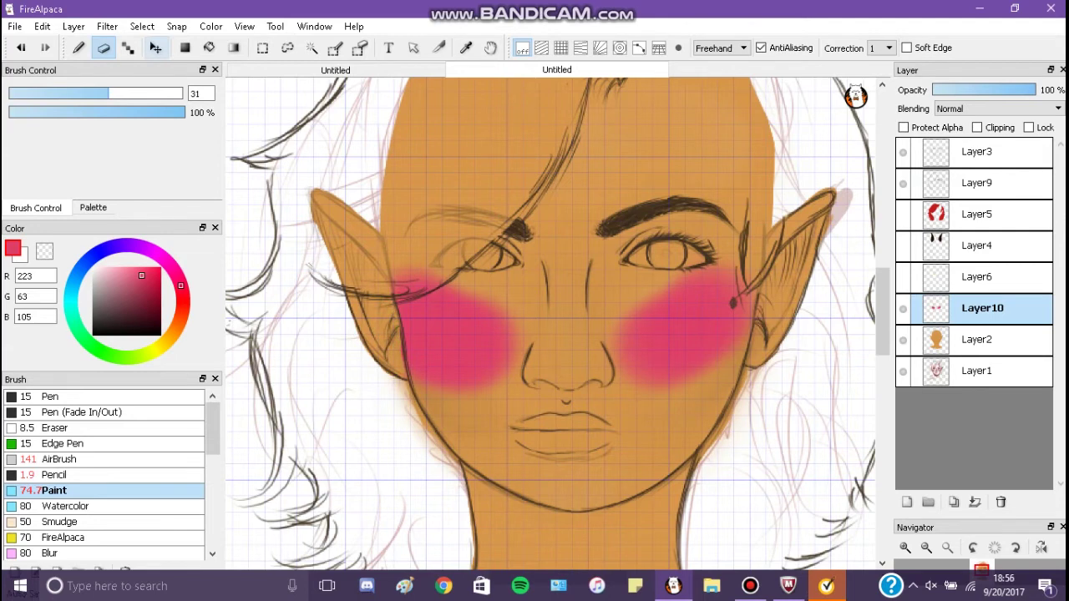
Step: Extend the right cheek's blush to the face edge and erase the spill over the ear with the Eraser at size 9.4
key("b")
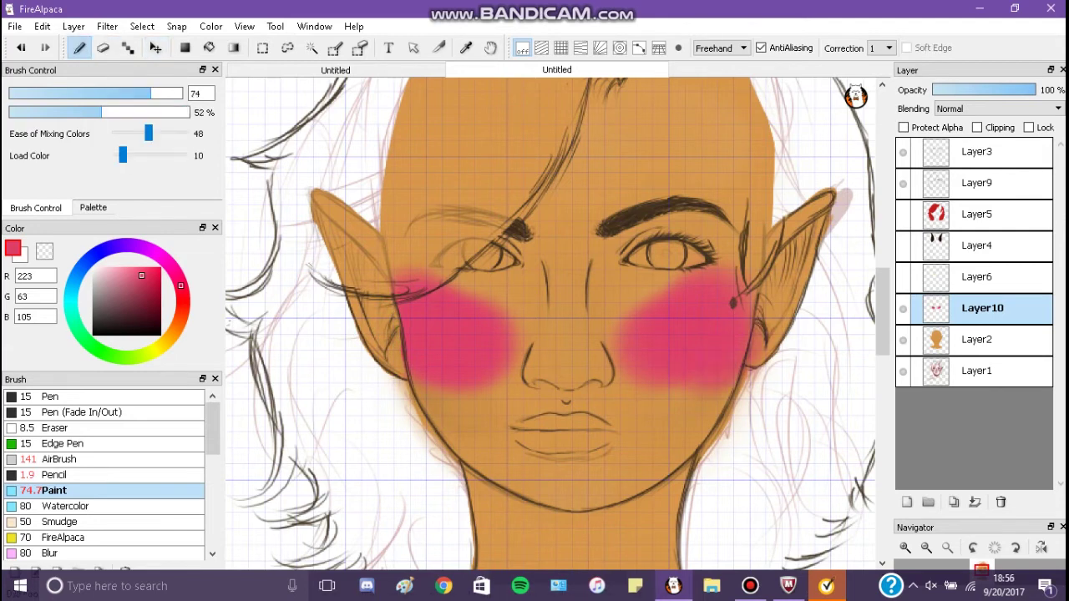
left_click_drag(735, 318, 768, 384)
key("e")
left_click_drag(778, 334, 781, 384)
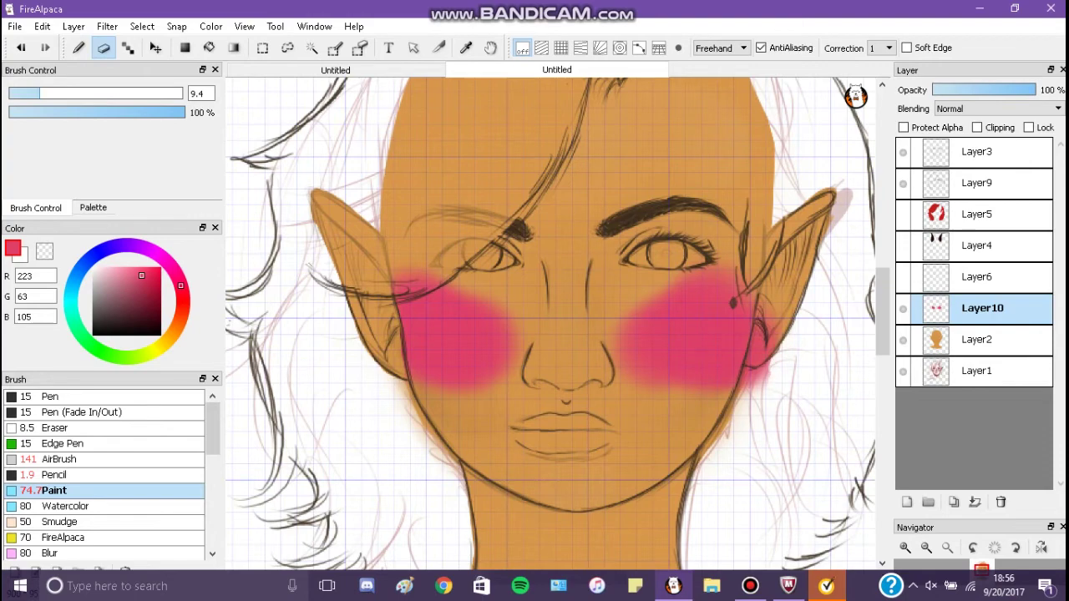
left_click_drag(765, 315, 761, 392)
left_click_drag(747, 339, 748, 397)
Step: Lower the blush layer's opacity to 13% and merge it down into the skin layer
left_click_drag(977, 89, 952, 89)
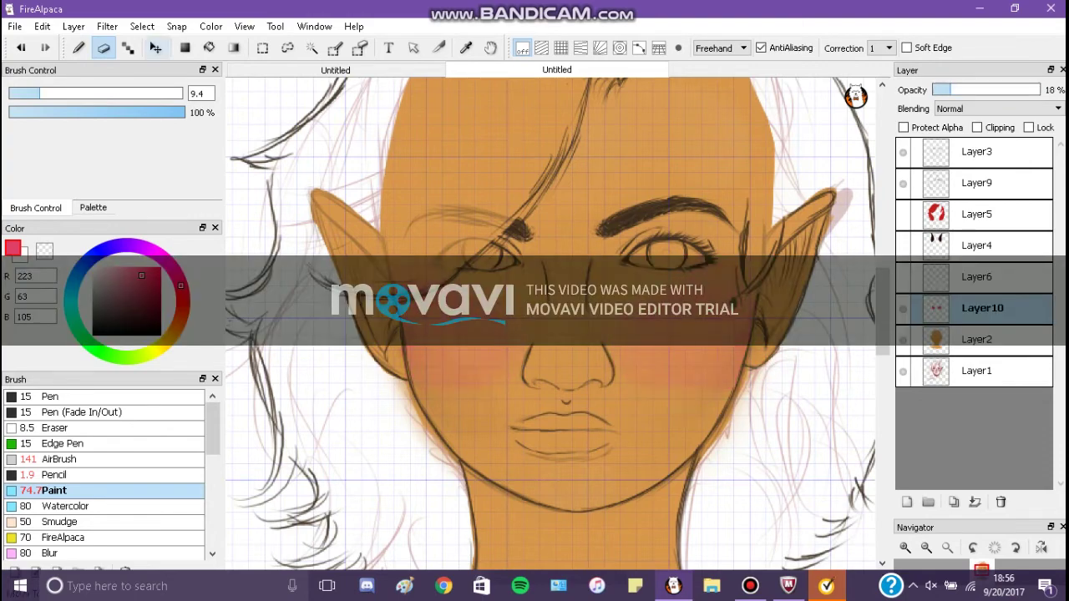
key("b")
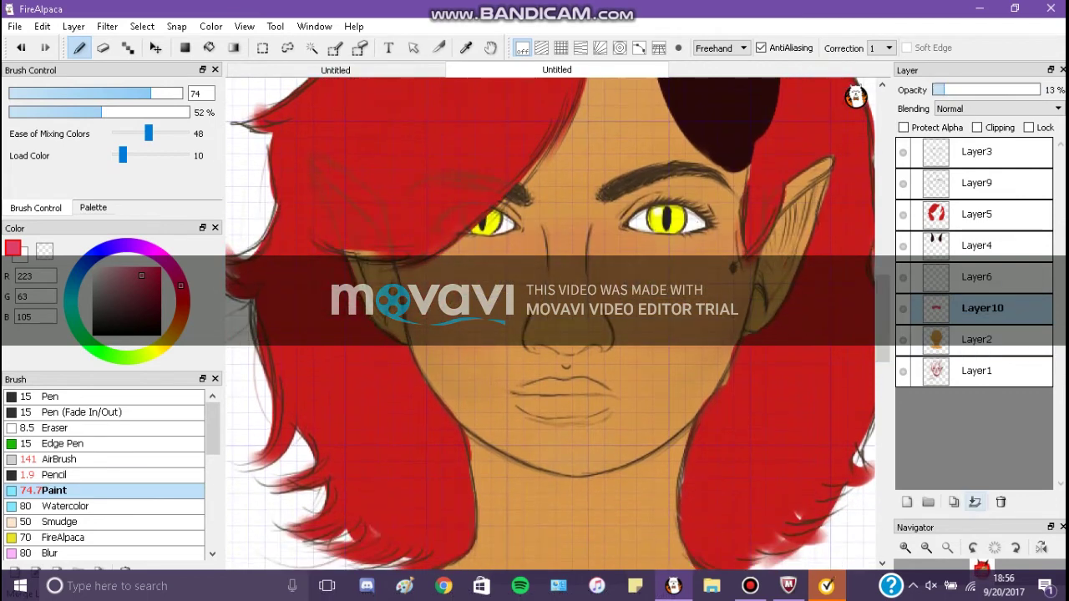
left_click(975, 502)
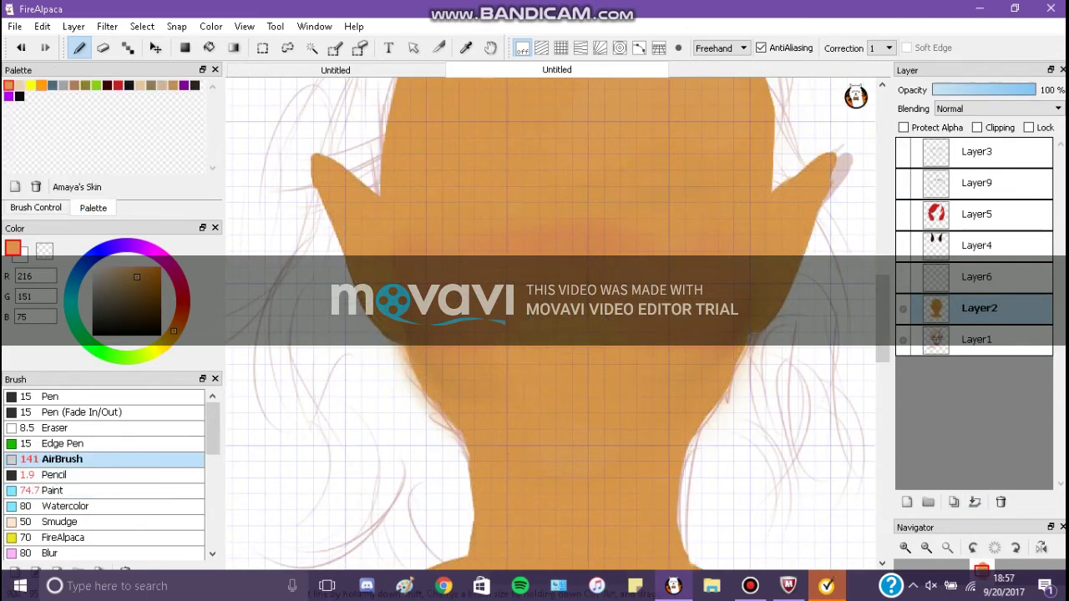
Step: Add a layer above the skin, paint the lips muted red (209, 101, 99) with the size 23 Paint brush, and set layer opacity to 46%
key("e")
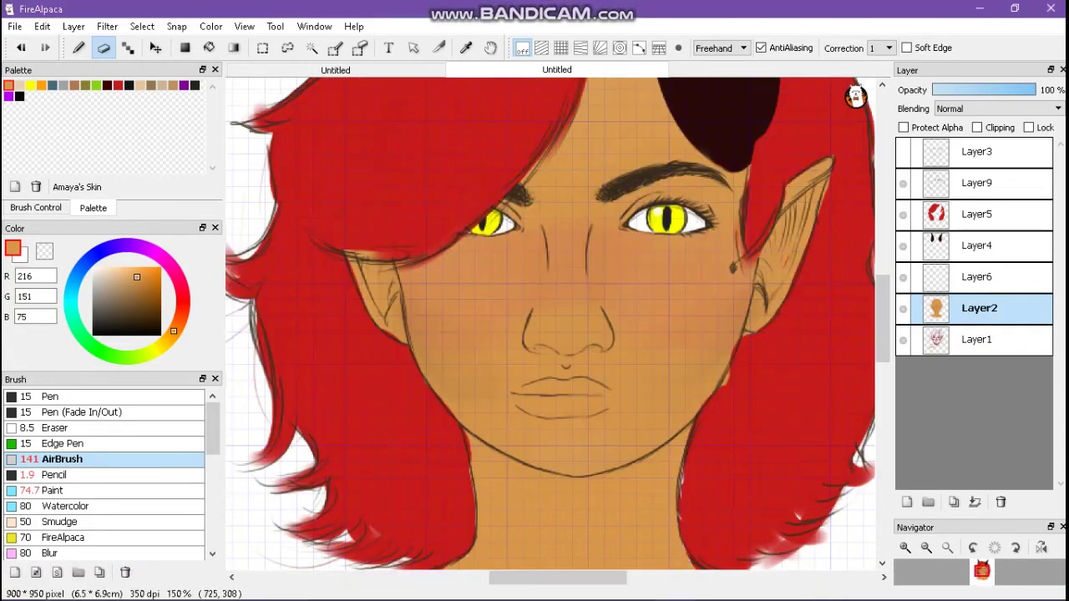
scroll(551, 326, "down", 1)
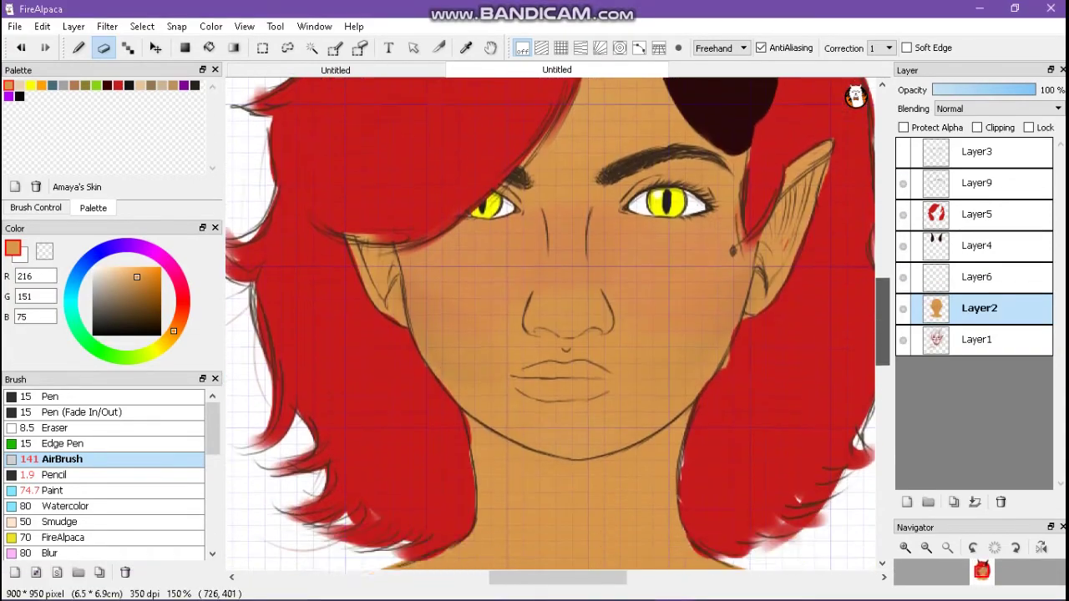
key("ctrl+shift+n")
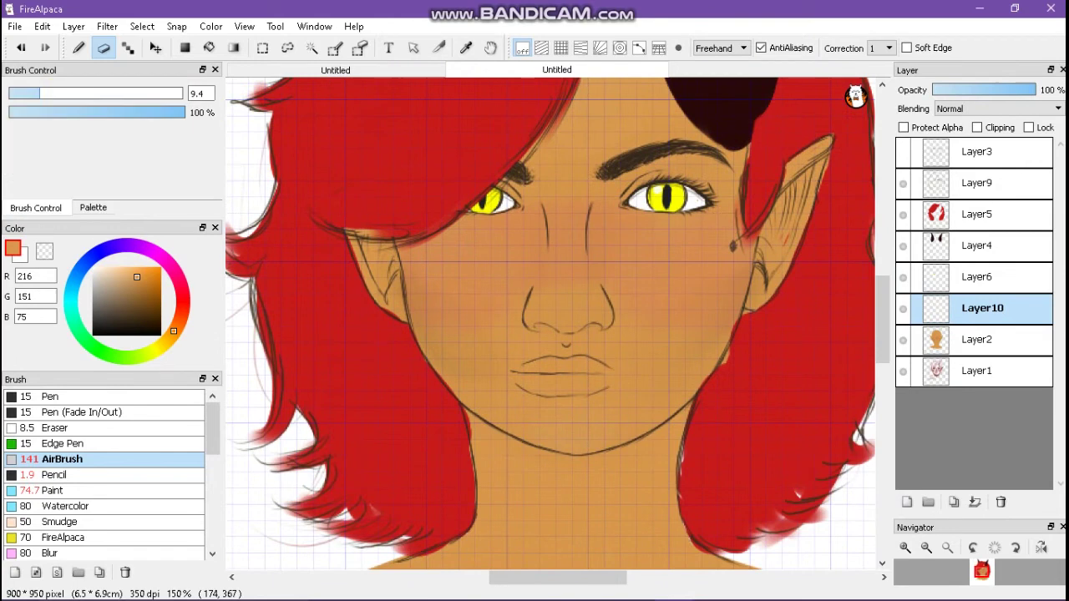
left_click(50, 490)
left_click(181, 302)
left_click(127, 279)
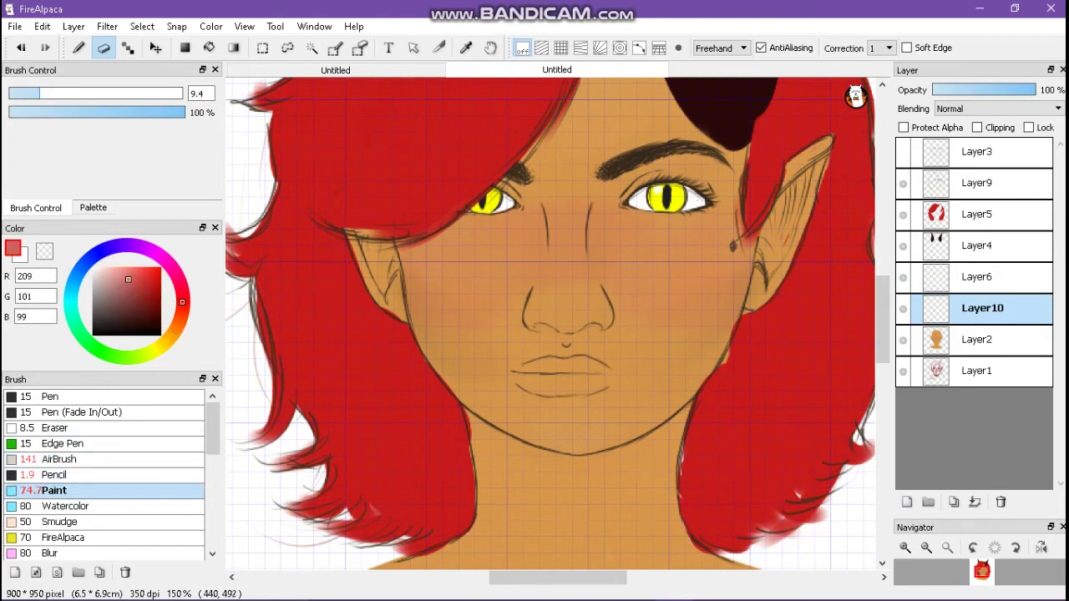
key("b")
left_click_drag(552, 376, 518, 376)
mouse_move(606, 376)
left_mouse_down()
mouse_move(543, 372)
mouse_move(526, 388)
mouse_move(622, 380)
mouse_move(585, 396)
left_mouse_up()
left_click_drag(1036, 90, 981, 89)
Step: Erase the lip linework on Layer9 and the lip colour on Layer10
key("e")
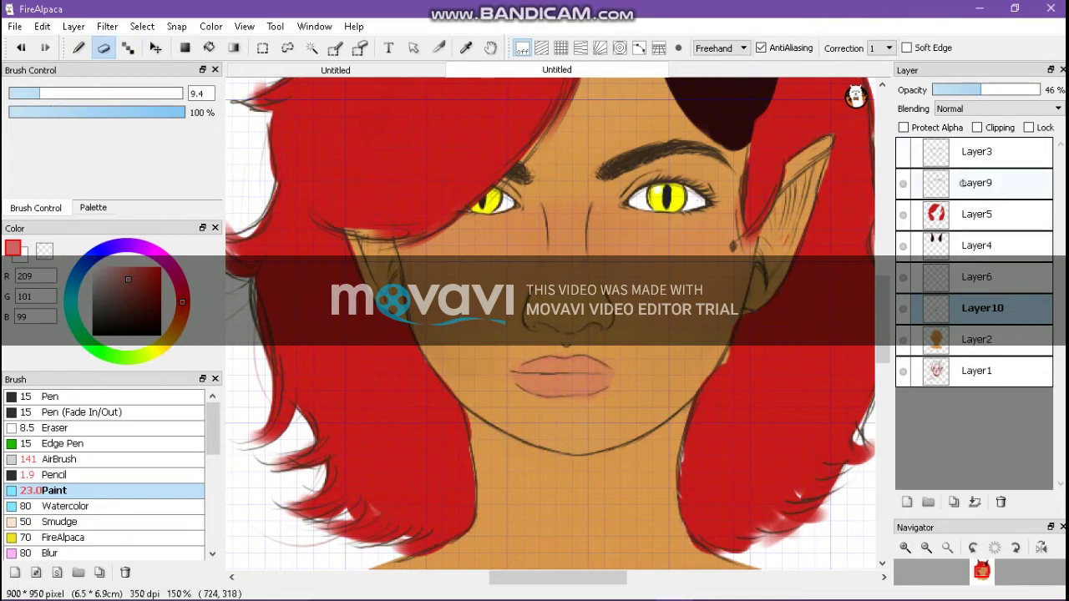
left_click(977, 182)
left_click(982, 307)
left_click_drag(527, 376, 593, 388)
Step: Redraw fuller upper and lower lip outlines on Layer9 in dark brown (68, 50, 30) with the Pencil at size 1.9
key("i")
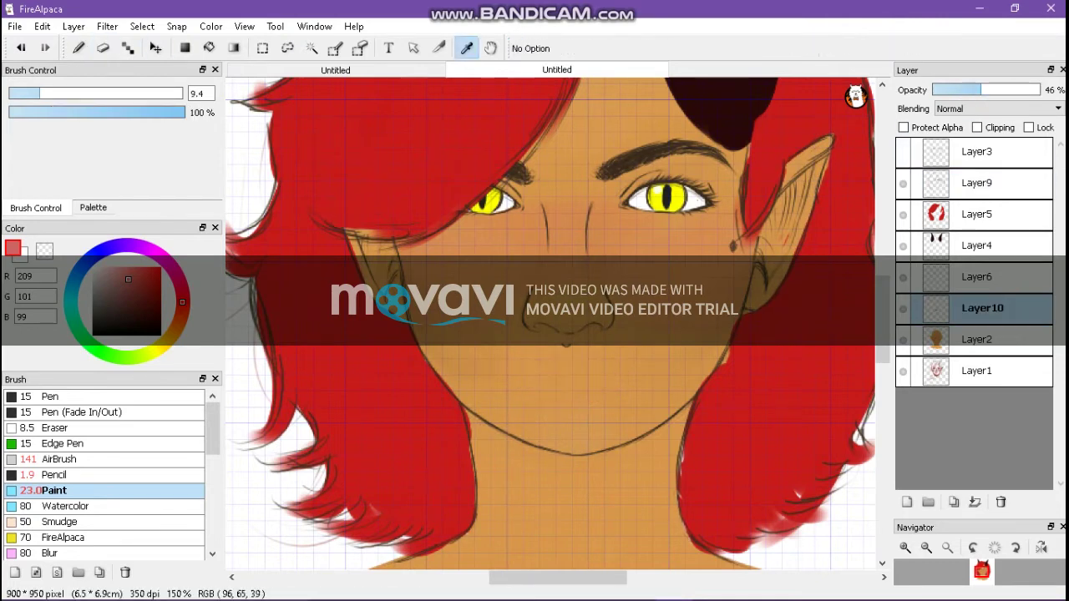
key("b")
left_click(54, 474)
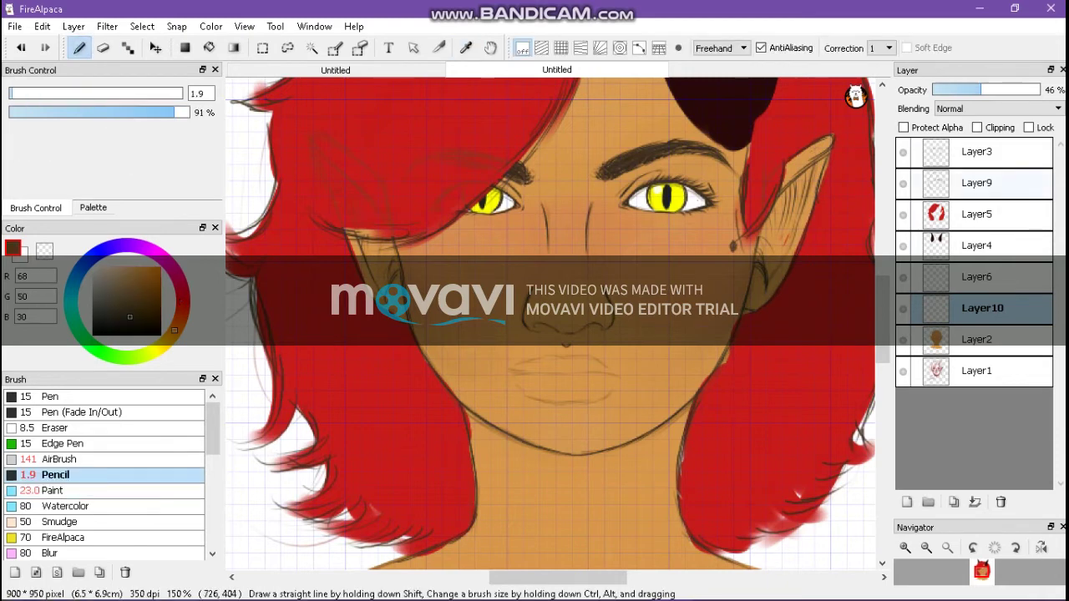
left_click(976, 182)
left_click_drag(516, 367, 541, 366)
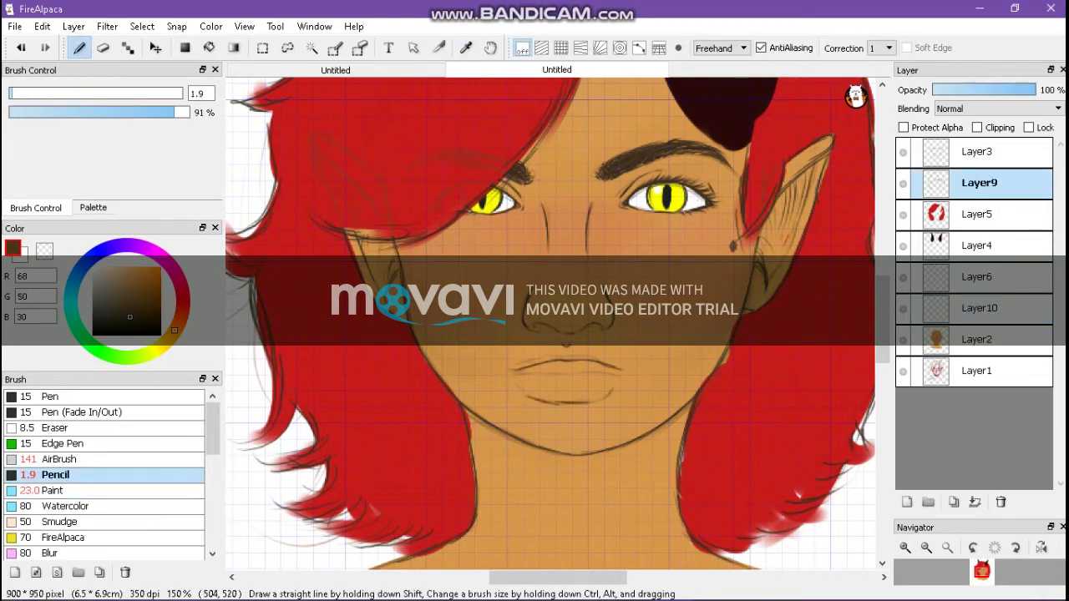
left_click_drag(602, 404, 556, 401)
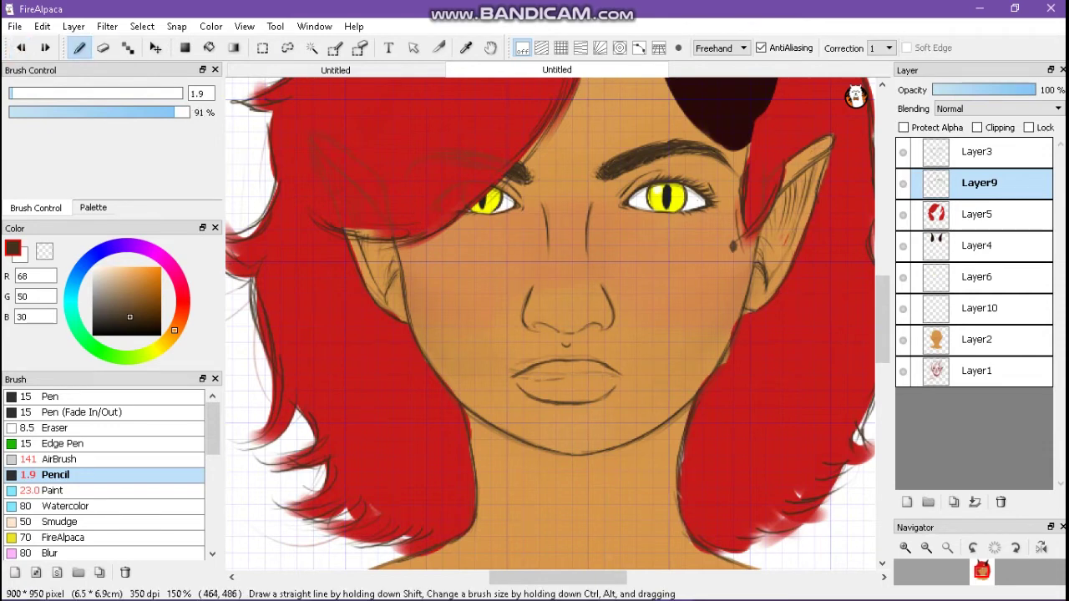
Step: Fill the lips on Layer10 in orange-brown (206, 102, 61) with the Watercolor brush at size 14.1 and 100% opacity
left_click(982, 308)
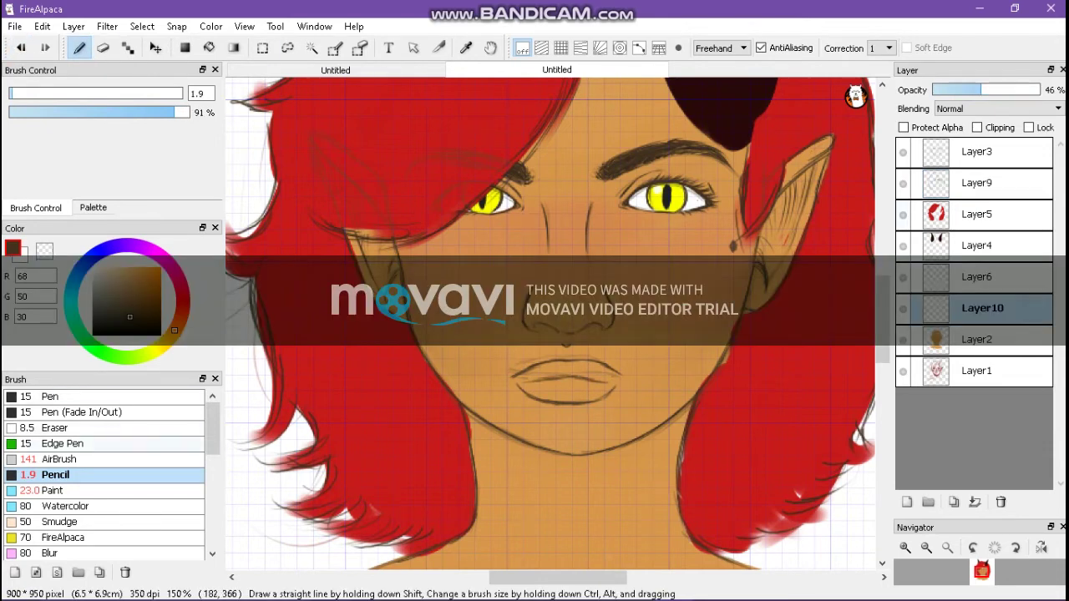
left_click(67, 506)
left_click(140, 281)
left_click_drag(602, 380, 534, 381)
Step: Try a curved parting line between the lips on Layer9 in dark brown (65, 47, 29) with the Pencil at size 1.9
left_click(983, 183)
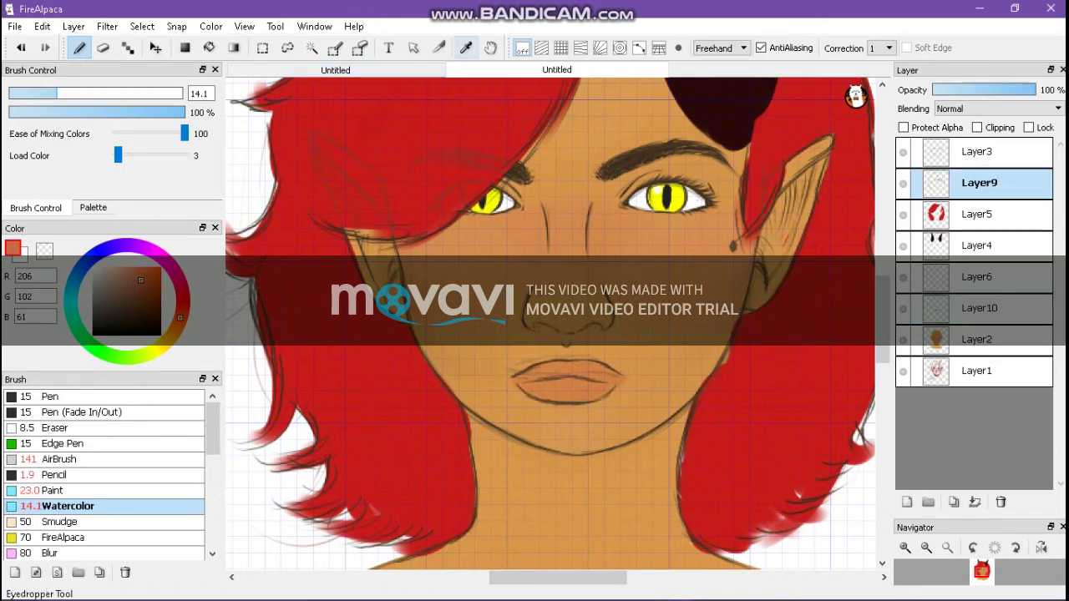
left_click(482, 374, "alt")
left_click(55, 475)
mouse_move(605, 379)
left_mouse_down()
mouse_move(528, 380)
mouse_move(543, 374)
left_mouse_up()
key("e")
key("b")
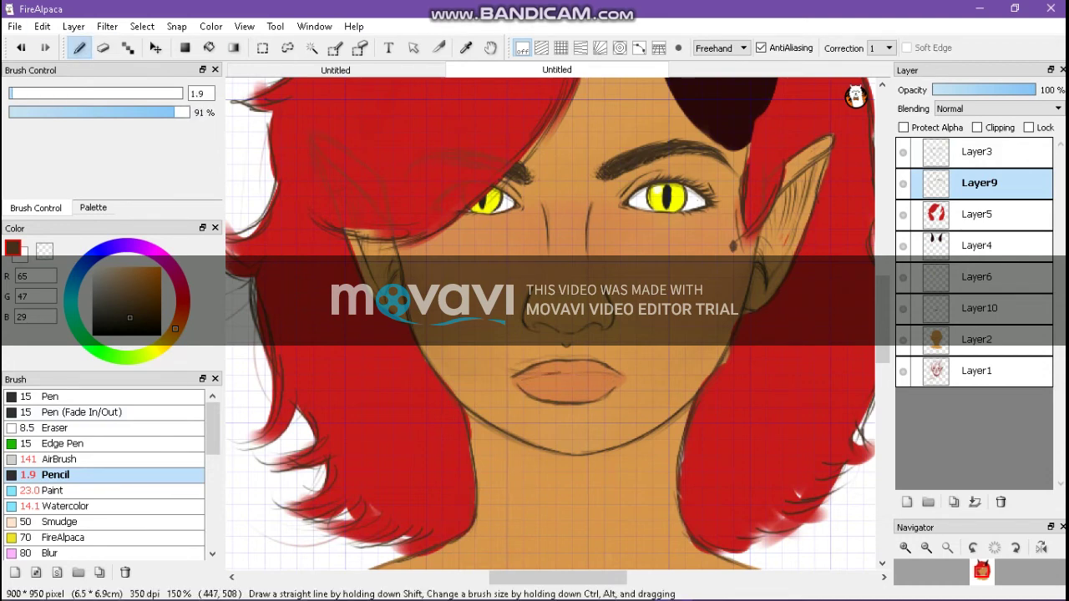
left_click_drag(622, 377, 596, 376)
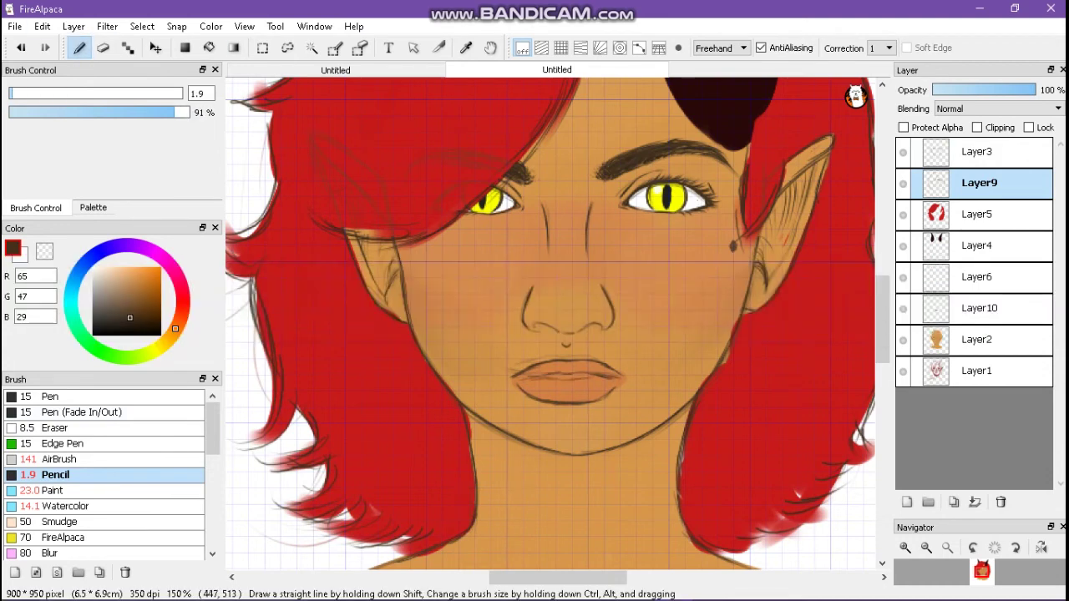
Step: Erase the parting line between the lips with the Eraser at size 16 and redraw it with the size 1.9 Pencil
left_click(102, 47)
left_click_drag(615, 376, 525, 373)
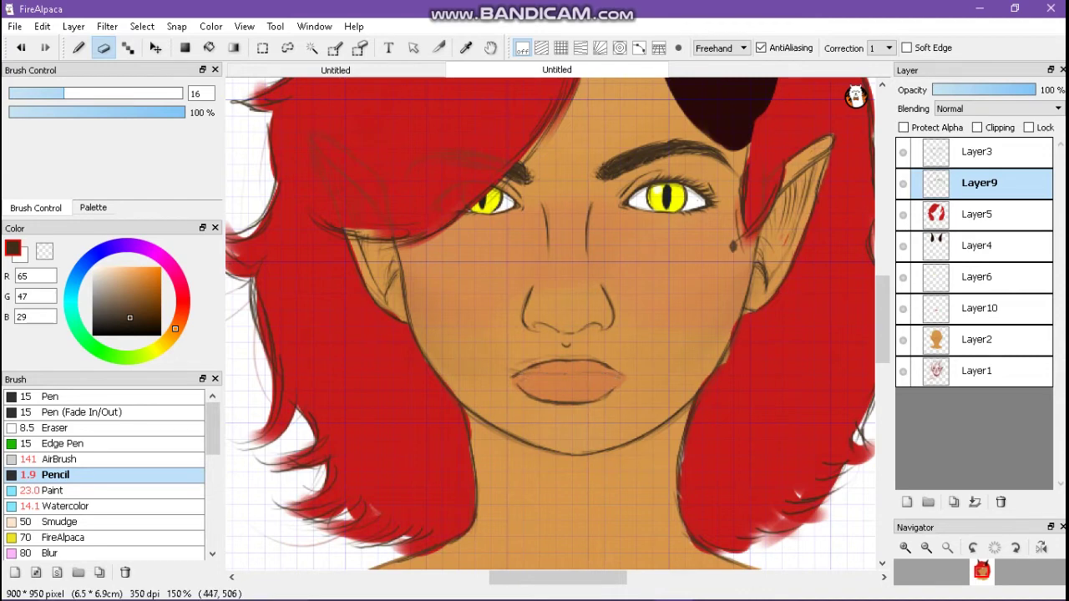
key("b")
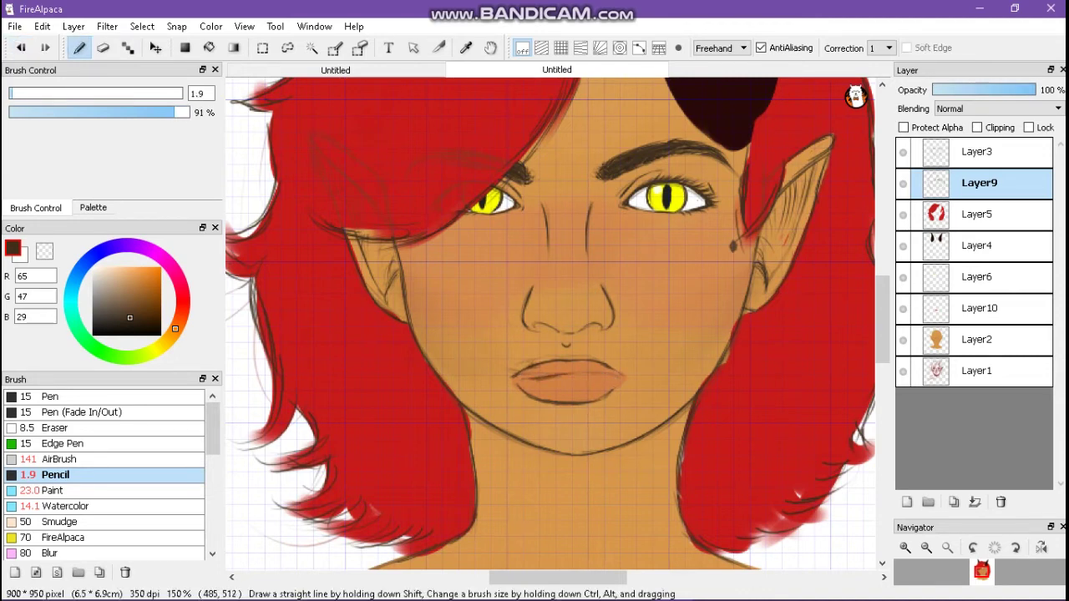
left_click_drag(583, 373, 565, 375)
key("e")
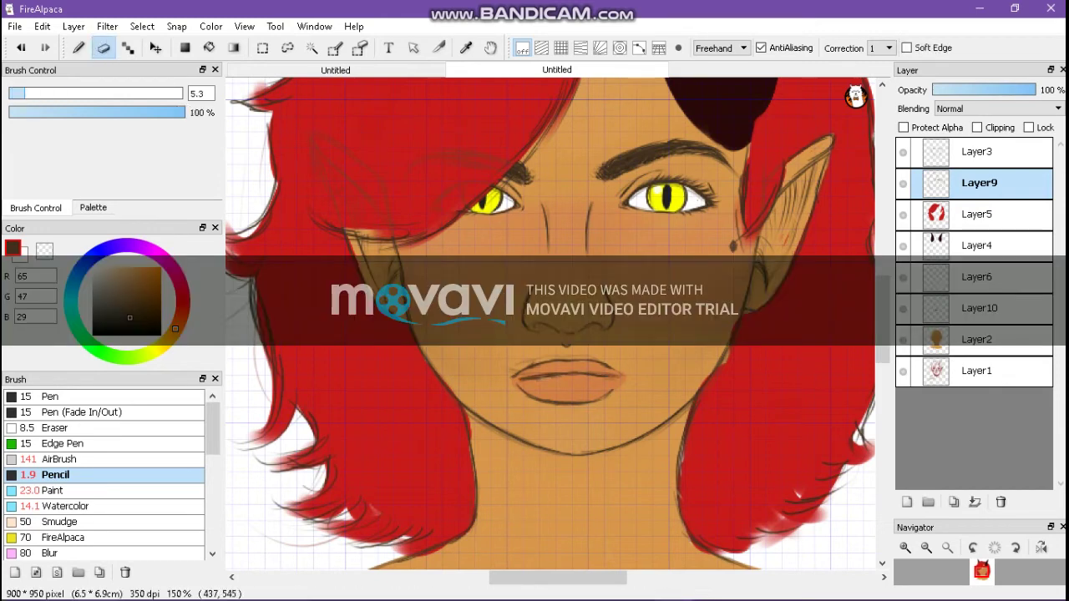
Step: Replace the full lip outline on Layer9 with short pencil accents on the upper and lower lip and a long parting line
key("b")
mouse_move(565, 374)
left_mouse_down()
mouse_move(615, 381)
mouse_move(518, 370)
mouse_move(615, 398)
left_mouse_up()
key("e")
key("b")
left_click_drag(518, 374, 618, 373)
key("e")
key("b")
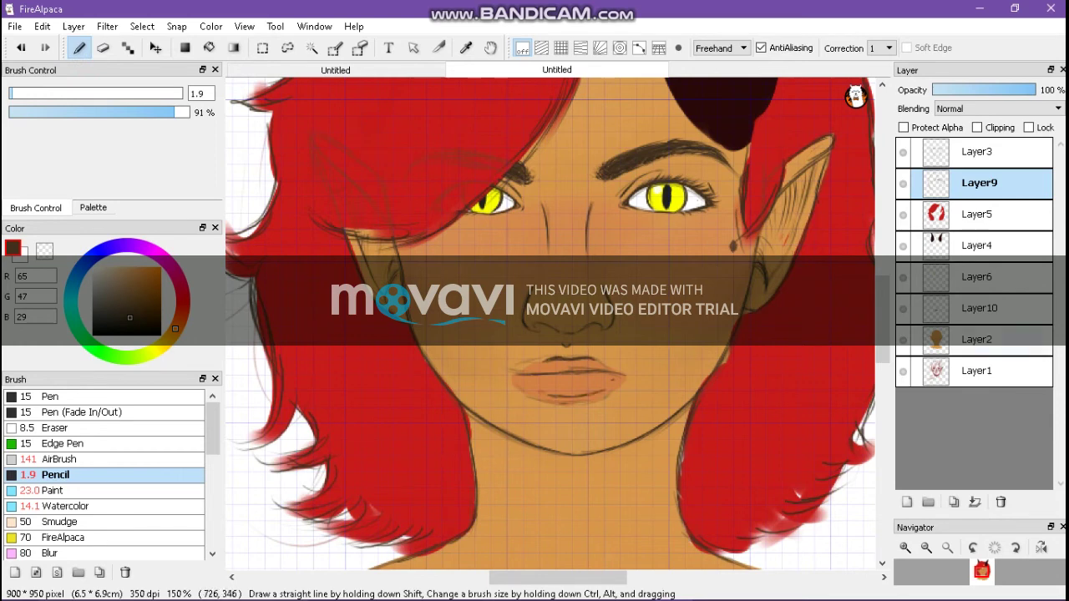
Step: Erase the orange lip colour on Layer10 and repaint the lips muted red (206, 109, 105) with the size 22 Paint brush at 52% opacity
left_click(982, 309)
key("e")
left_click_drag(623, 393, 518, 380)
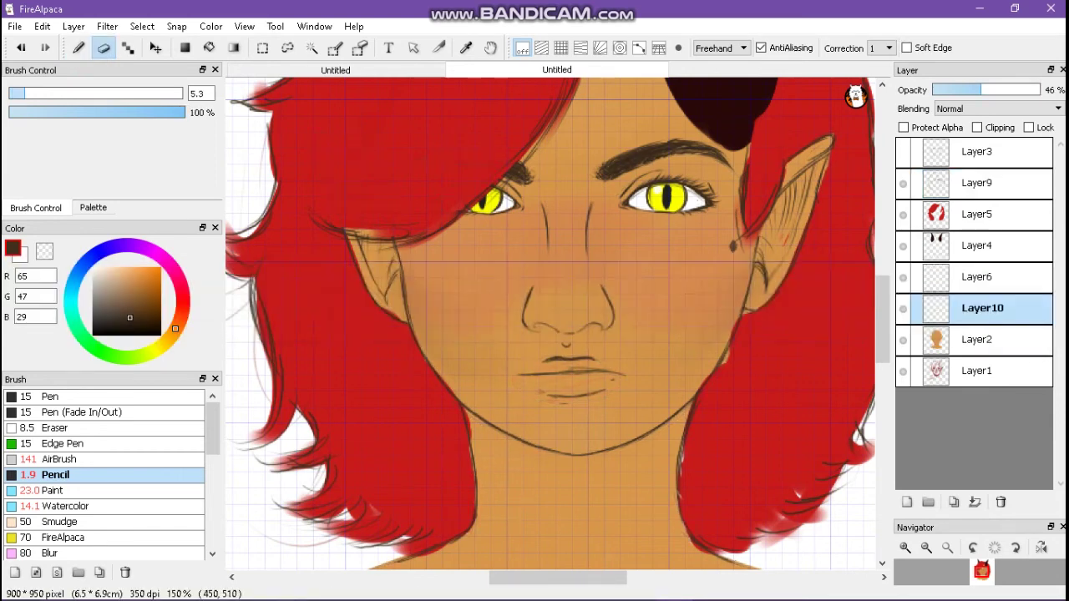
left_click(182, 303)
left_click(126, 281)
left_click(78, 48)
left_click(41, 490)
left_click_drag(585, 377, 568, 389)
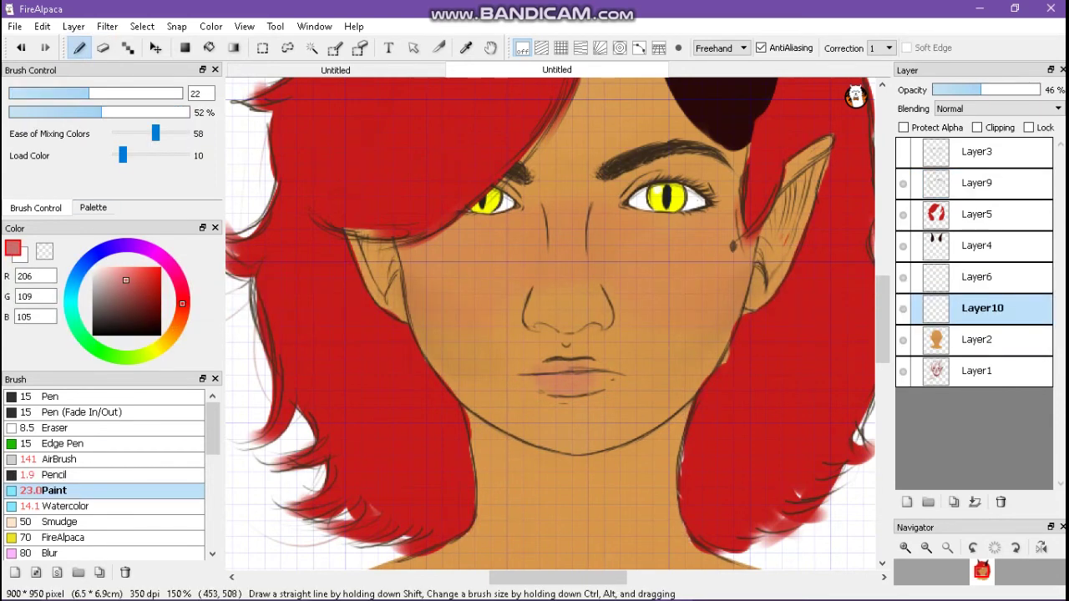
Step: Try first handwriting strokes beside the nose on Layer9 with the Pen, reducing its size to 2.7
key("e")
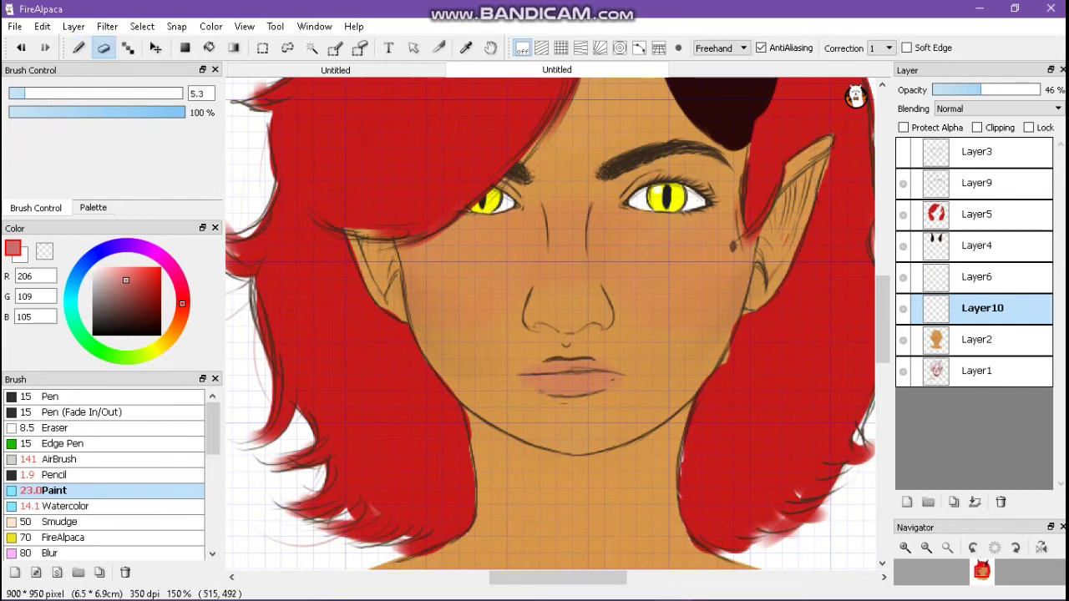
left_click(977, 183)
scroll(883, 320, "down", 1)
key("b")
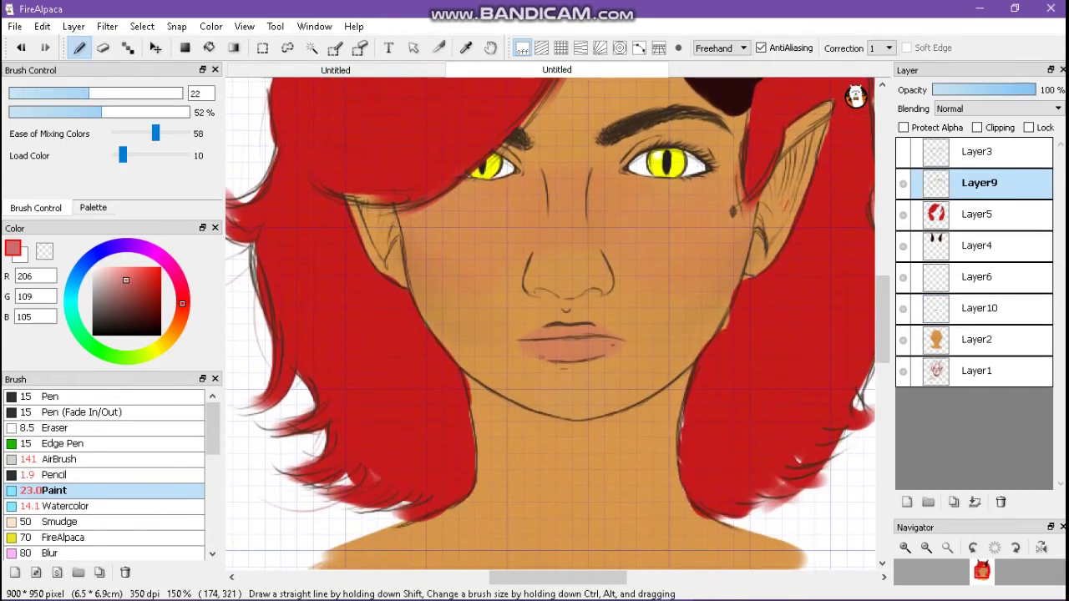
left_click(51, 396)
left_click_drag(627, 271, 657, 287)
left_click(21, 48)
left_click_drag(58, 92, 11, 93)
left_click_drag(660, 266, 689, 301)
left_click(21, 48)
Step: Try handwriting a black note starting "Still looks" over the cheek on Layer9 with the size 2.7 Pen, and undo the writing
left_click(94, 334)
left_click_drag(658, 257, 645, 289)
left_click_drag(697, 254, 708, 292)
mouse_move(659, 315)
left_mouse_down()
mouse_move(673, 334)
mouse_move(643, 426)
left_mouse_up()
left_click(21, 48)
left_click(21, 48)
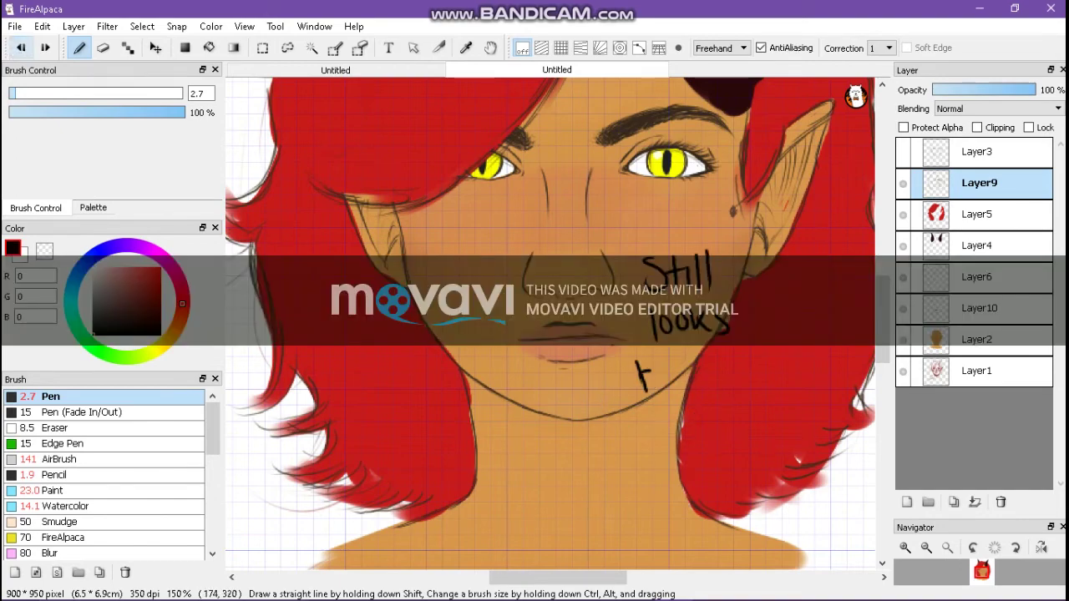
left_click(21, 48)
left_click(21, 48)
Step: Merge the lip-colour layer Layer10 down into the skin layer Layer2
left_click(982, 308)
key("e")
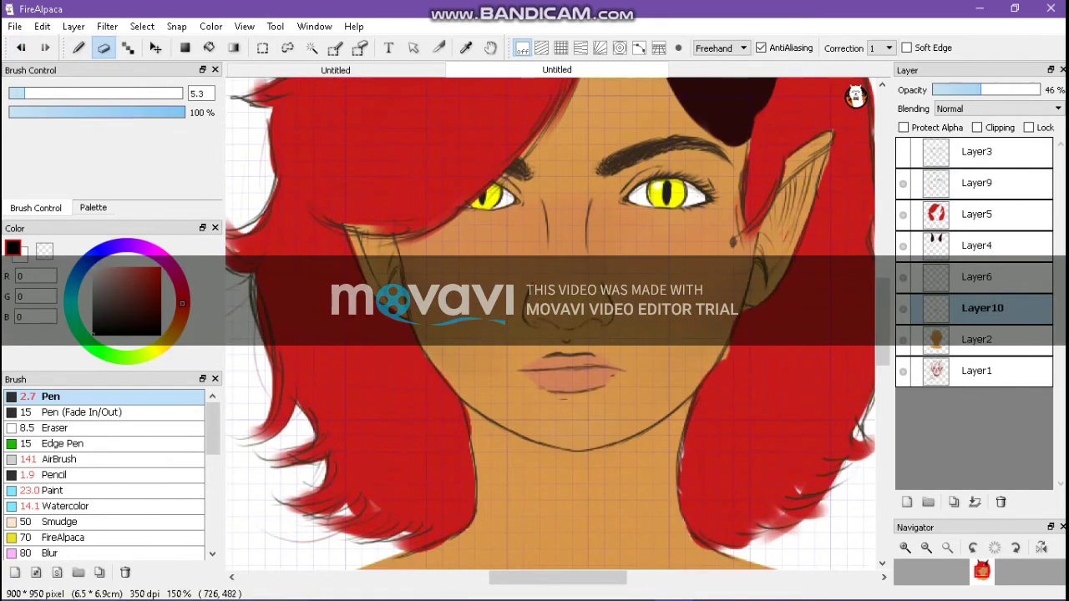
left_click(975, 502)
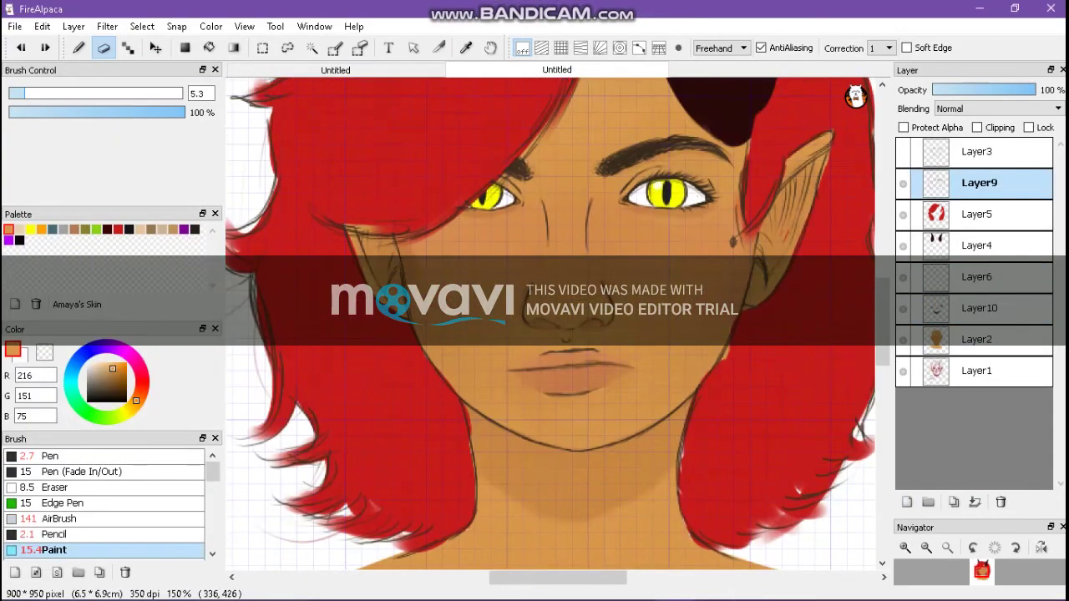
Step: Set the Paint brush's colour mixing to 100 at size 24 and try a pale skin-tone stroke under the eye on Layer6
left_click(982, 308)
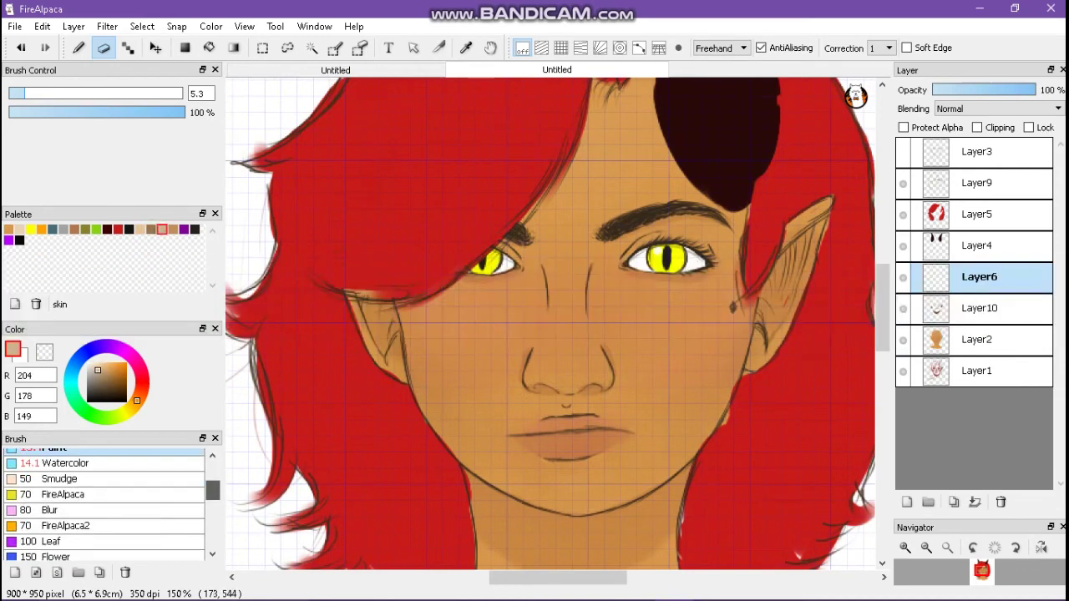
left_click(50, 451)
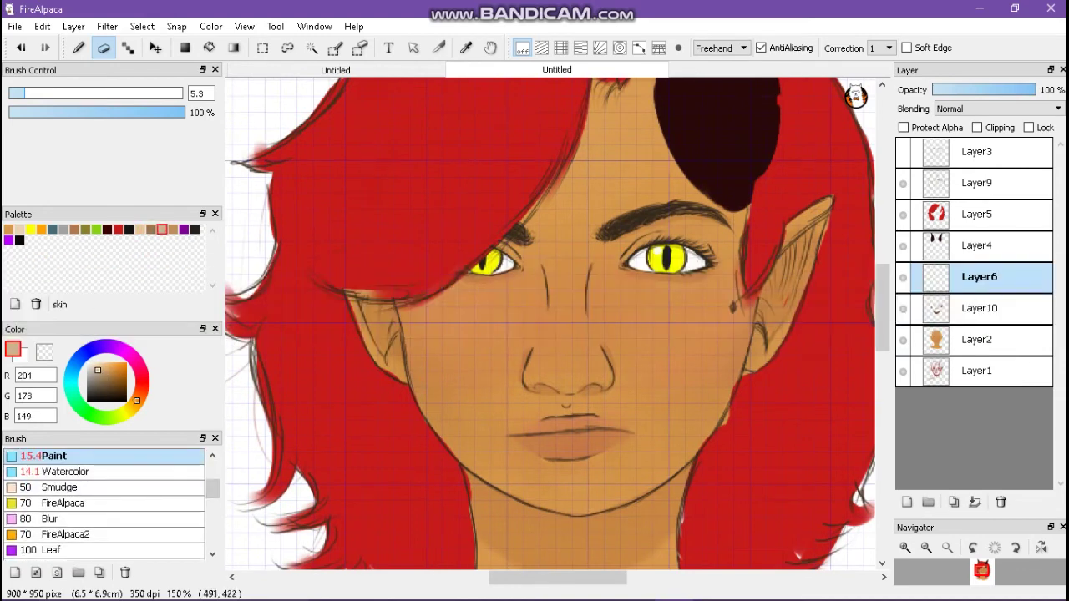
key("b")
left_click_drag(155, 133, 184, 133)
left_click_drag(632, 327, 725, 303)
left_click(21, 47)
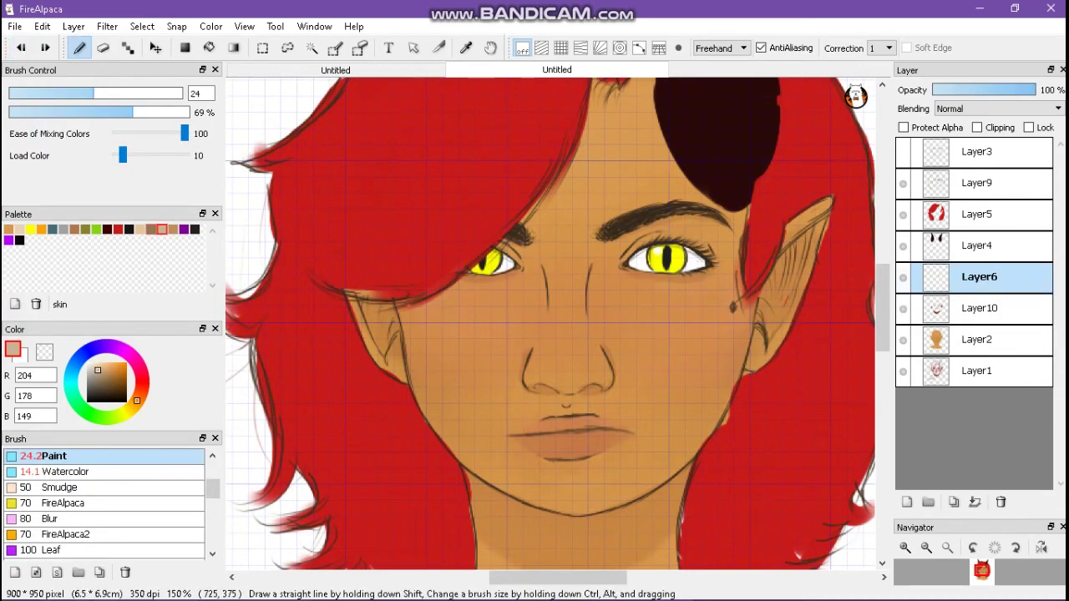
Step: Paint pale (204, 178, 149) highlights on the cheeks, nose, chin and forehead on a new layer at 39% opacity and merge it into Layer2
key("ctrl+shift+n")
mouse_move(720, 300)
left_mouse_down()
mouse_move(628, 341)
mouse_move(727, 335)
mouse_move(623, 301)
left_mouse_up()
mouse_move(514, 301)
left_mouse_down()
mouse_move(485, 351)
mouse_move(506, 328)
mouse_move(506, 386)
left_mouse_up()
left_click_drag(565, 268, 564, 372)
mouse_move(555, 481)
left_mouse_down()
mouse_move(602, 485)
mouse_move(543, 486)
left_mouse_up()
mouse_move(618, 117)
left_mouse_down()
mouse_move(557, 232)
mouse_move(584, 134)
left_mouse_up()
left_click_drag(1034, 90, 954, 90)
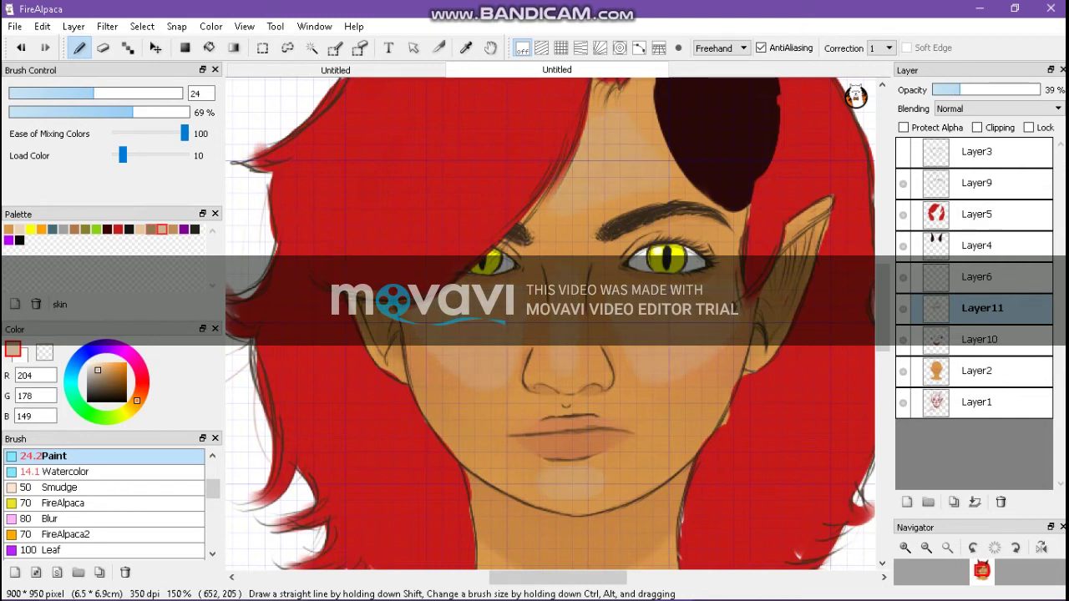
left_click_drag(983, 307, 982, 340)
left_click(975, 502)
Step: Blend the face skin on Layer2 with the size 24 Paint brush, using skin tones (216, 151, 75), (215, 164, 109) and (235, 196, 179)
left_click(8, 229)
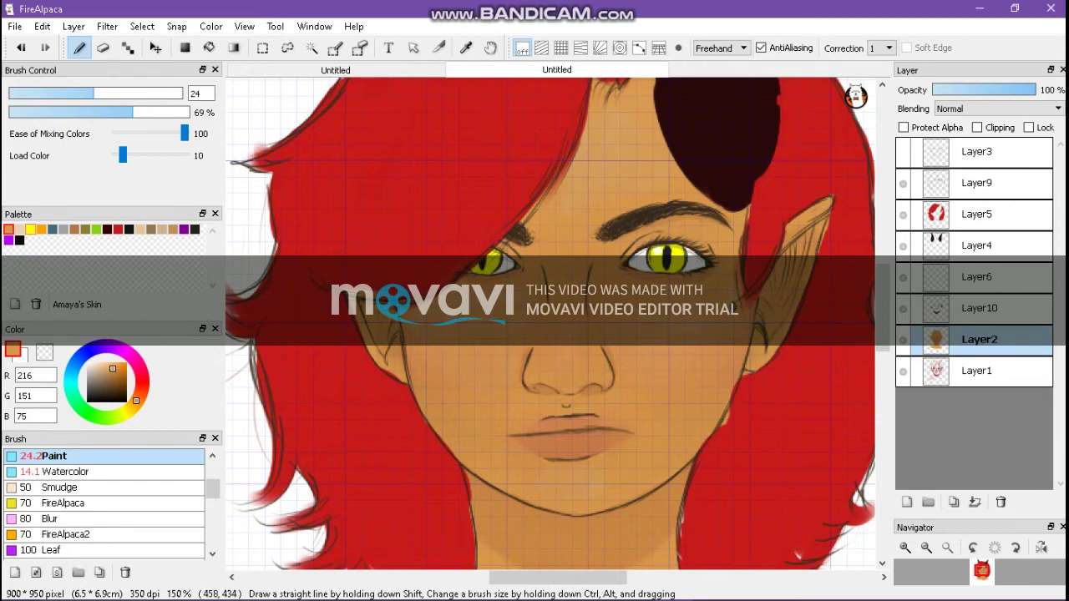
left_click(166, 229)
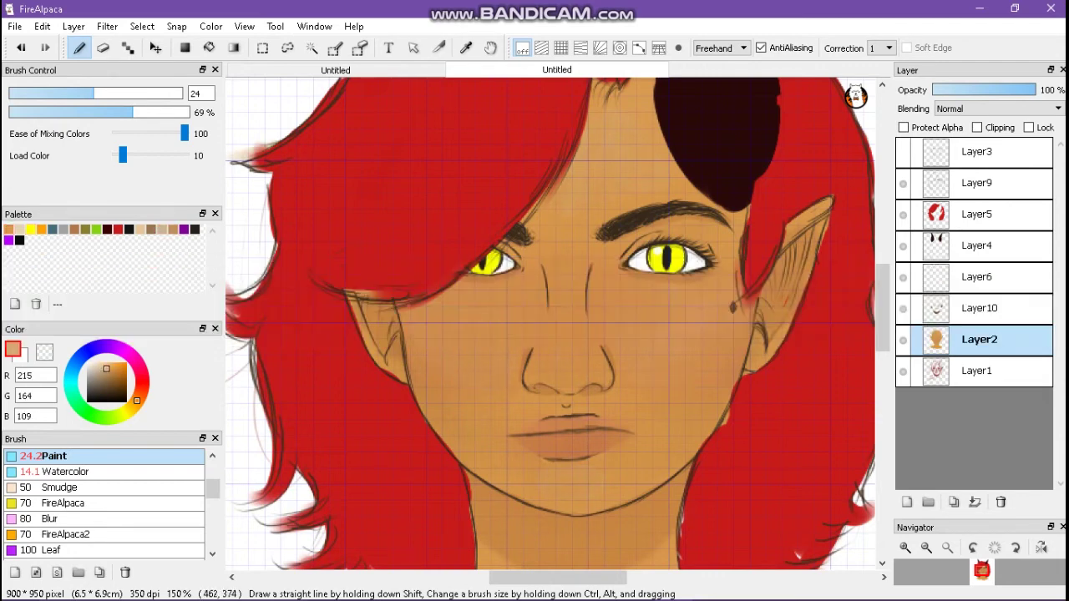
left_click(585, 261, "alt")
left_click(8, 229)
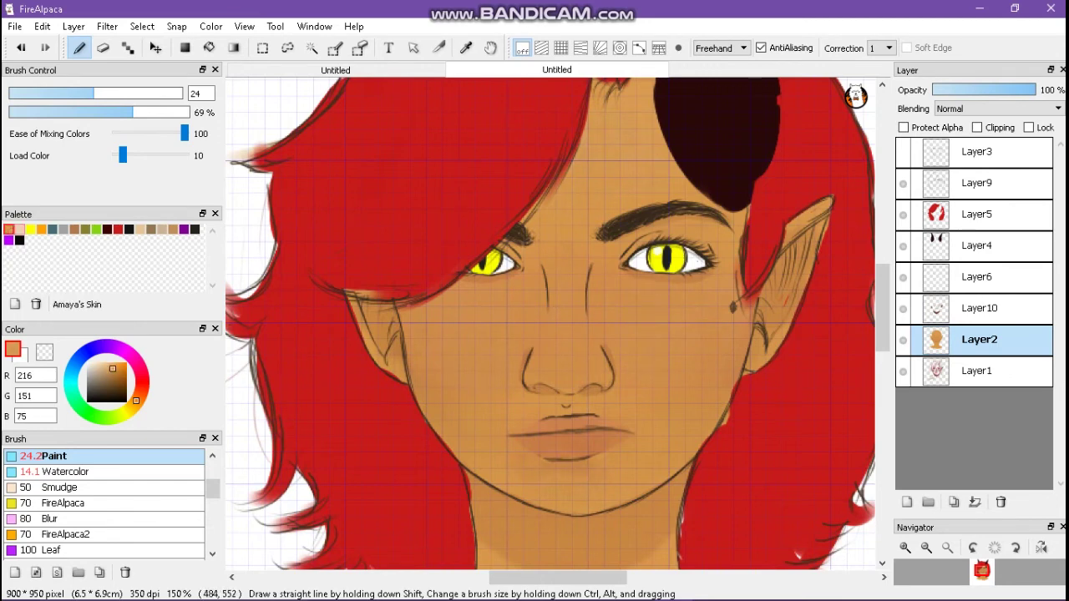
left_click(20, 229)
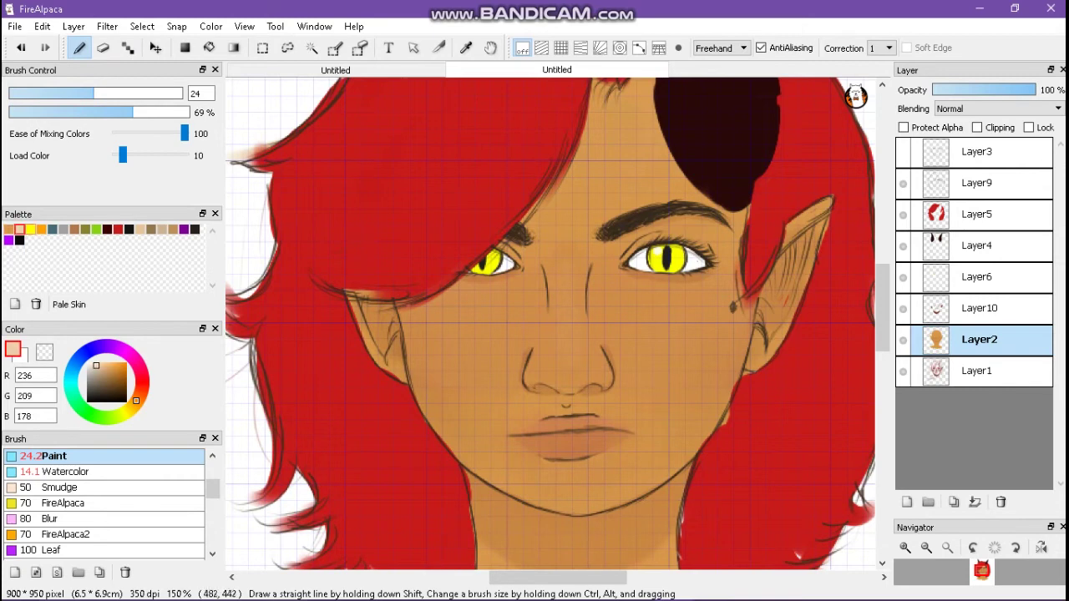
left_click(140, 393)
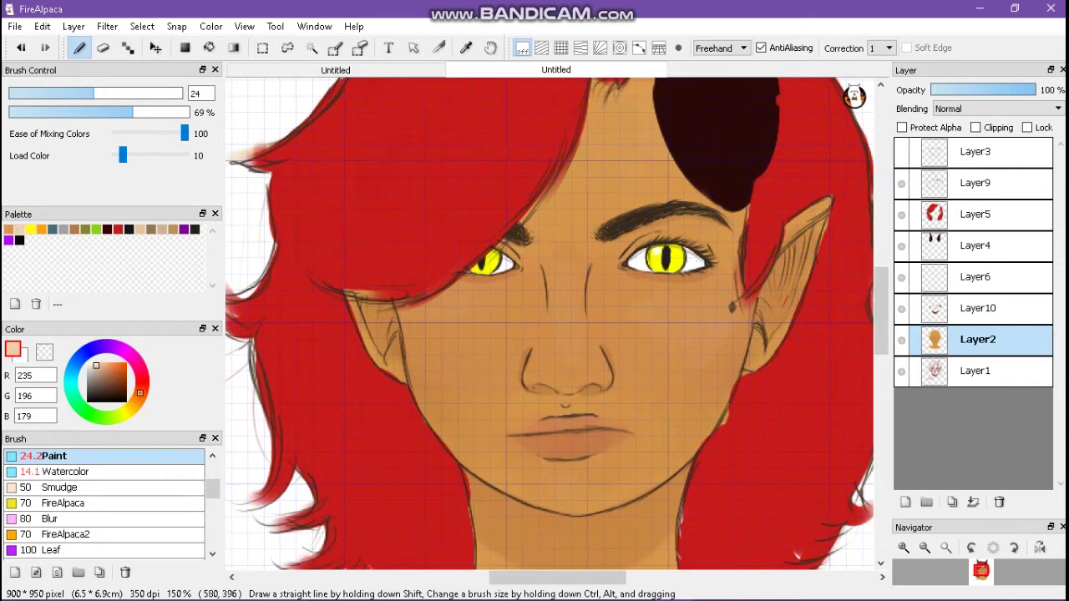
left_click(9, 229)
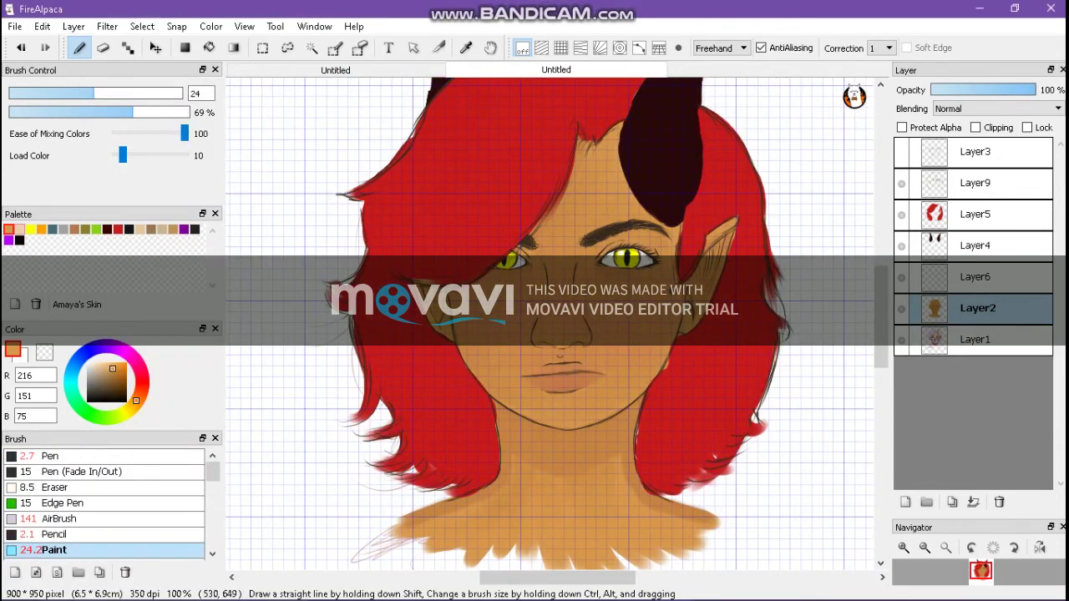
Step: Paint dark red-brown (108, 33, 31) shadows on a new layer under the chin, below both eyes and inside the ears
key("ctrl+shift+n")
mouse_move(494, 436)
left_mouse_down()
mouse_move(618, 451)
mouse_move(543, 468)
mouse_move(602, 421)
mouse_move(585, 465)
left_mouse_up()
left_click_drag(602, 269, 652, 276)
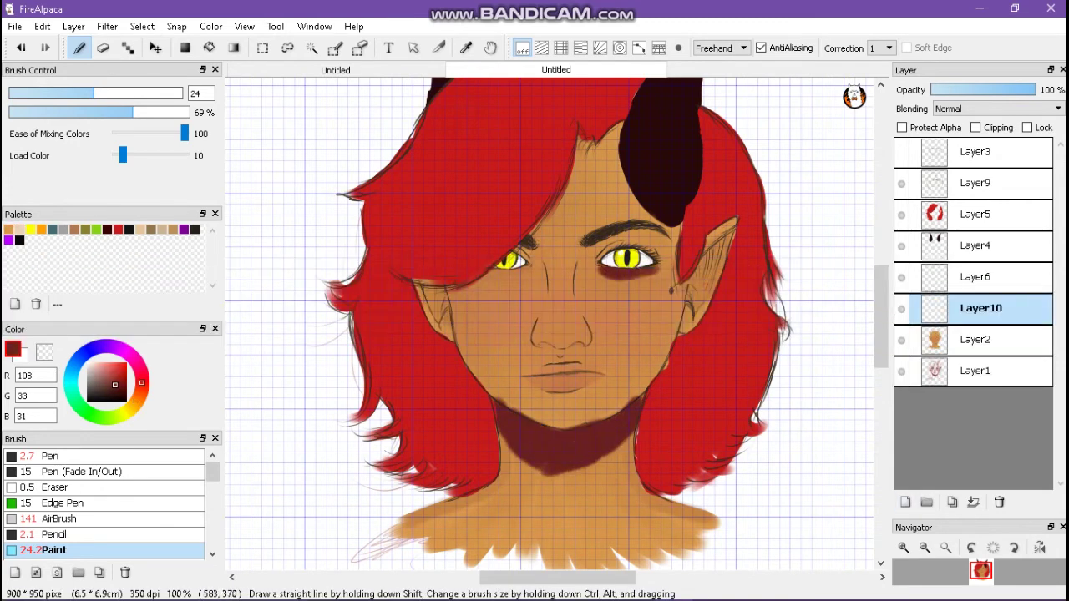
left_click_drag(487, 272, 527, 276)
left_click_drag(694, 238, 727, 297)
left_click_drag(423, 283, 445, 303)
Step: Clean the neck shadow's lower edge with the size 5.3 Eraser and set the shadow layer's opacity to 36%
key("e")
left_click_drag(501, 434, 552, 476)
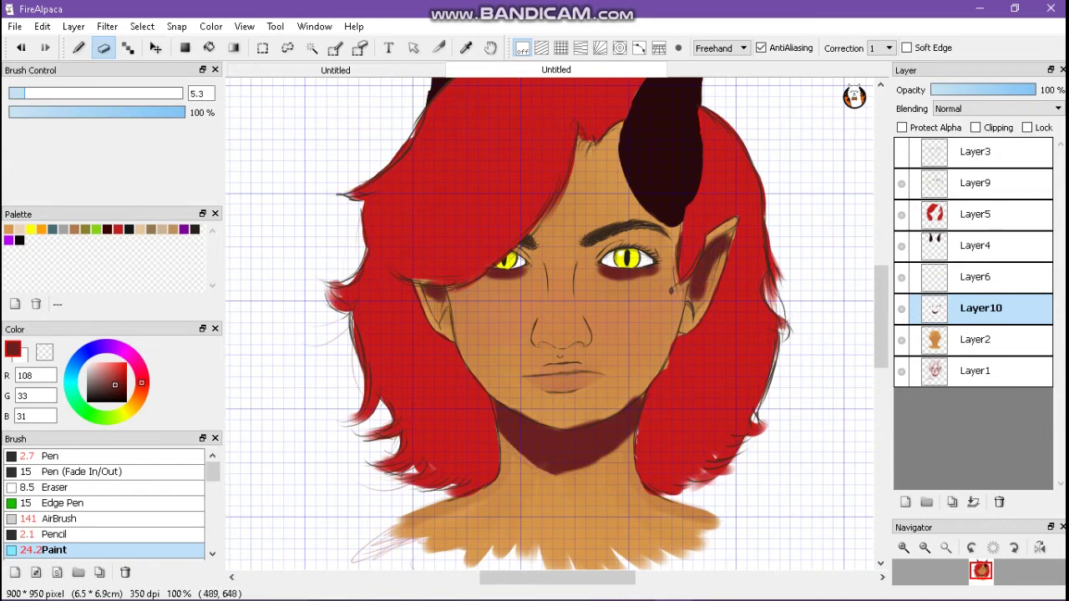
left_click(969, 89)
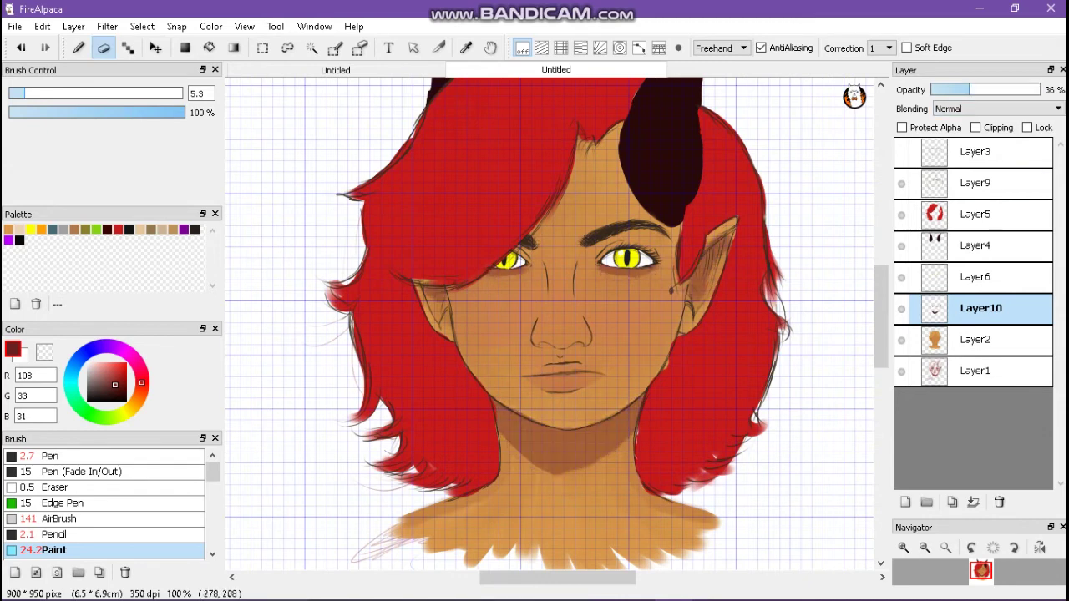
Step: Shade the eyes in grey (162, 162, 162) with the size 16 Paint brush on a new layer above Layer6, at 33% layer opacity
key("b")
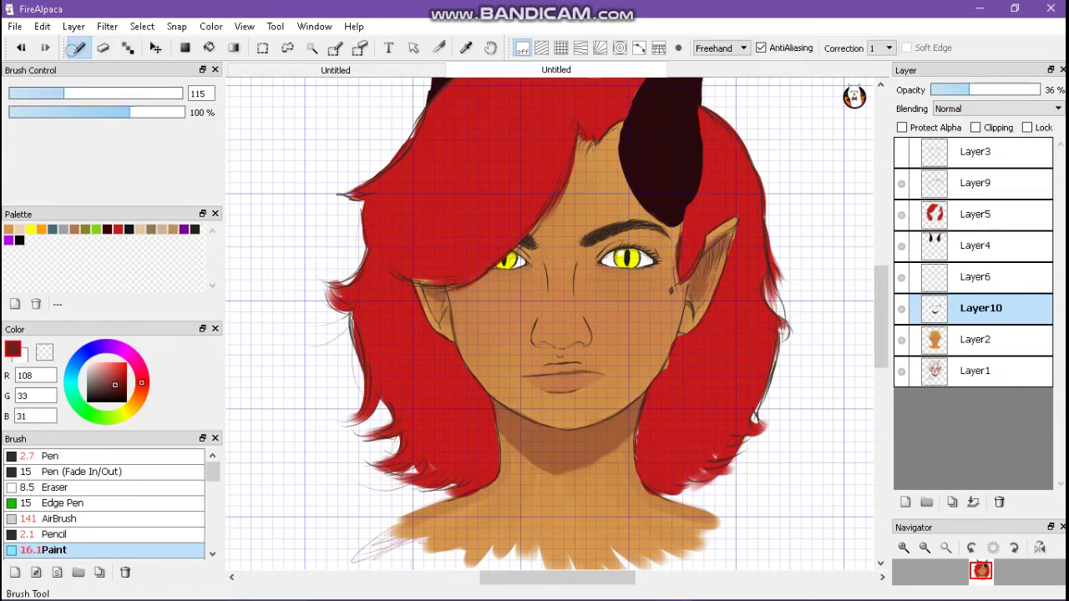
left_click(77, 48)
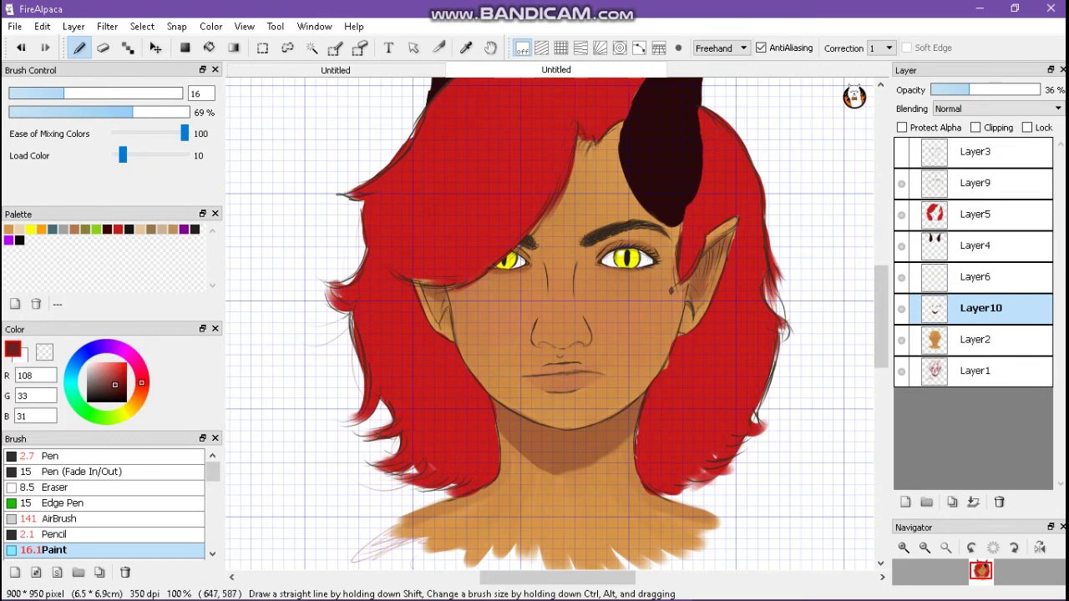
left_click(976, 276)
left_click(905, 503)
left_click(62, 230)
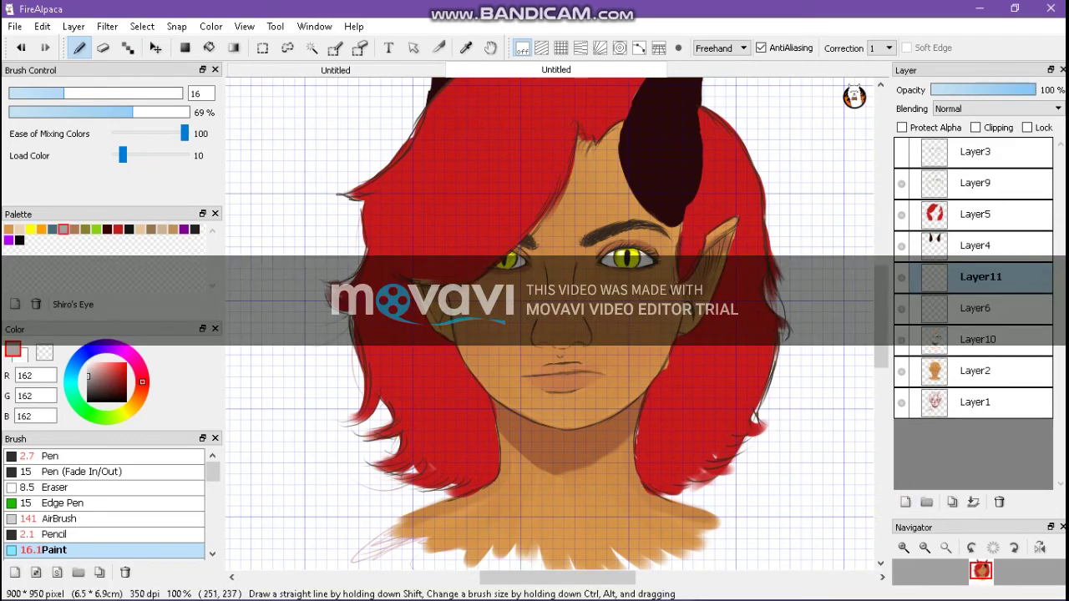
left_click_drag(603, 256, 650, 257)
left_click_drag(1034, 89, 977, 89)
Step: Merge the eye-shading layer into Layer6 and the Layer10 shadows into Layer2
left_click(19, 240)
scroll(544, 275, "up", 2)
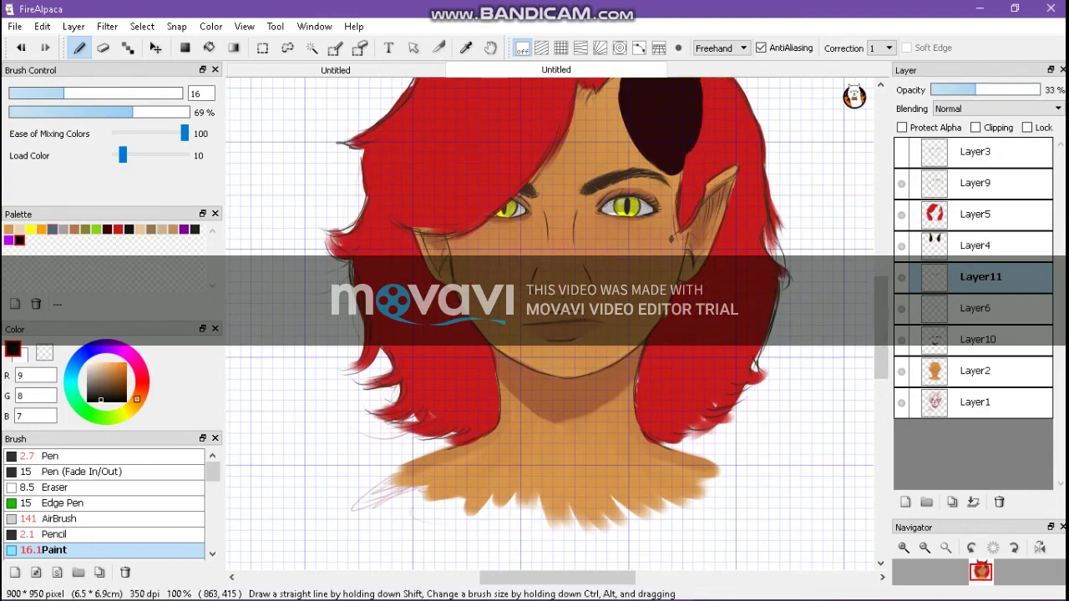
left_click(999, 502)
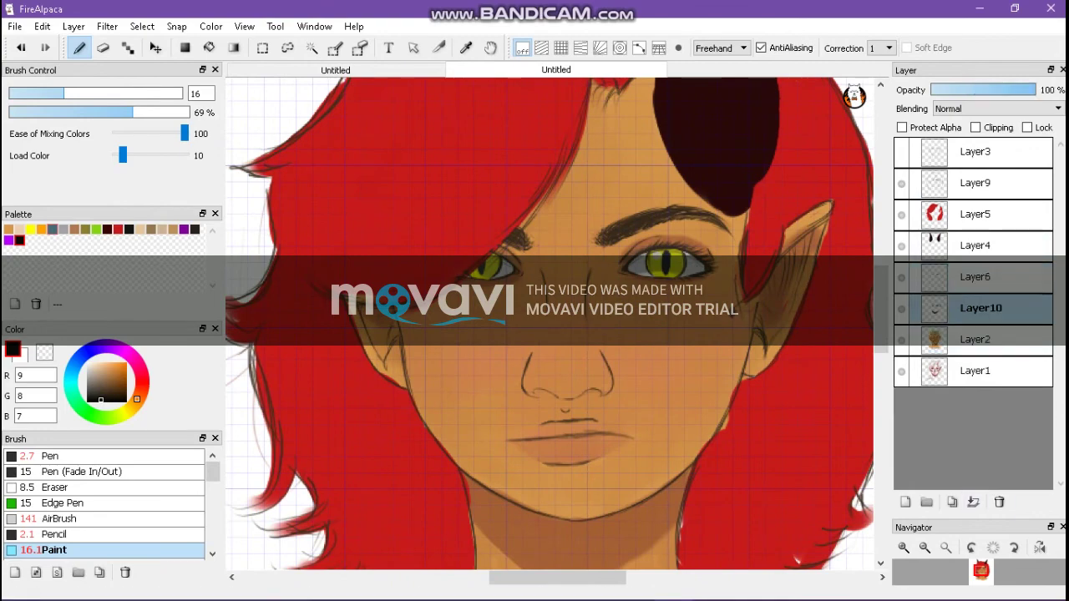
left_click(999, 502)
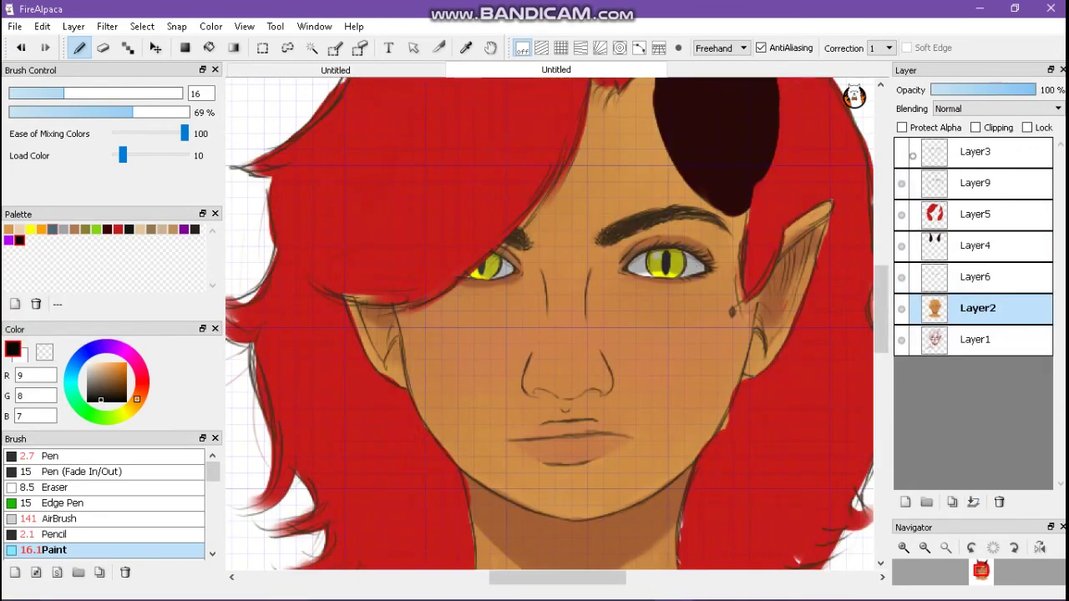
Step: Show Layer3, move it directly below Layer4 and clear its contents with the Eraser at size 1000
left_click(913, 156)
left_click_drag(978, 152, 978, 245)
key("e")
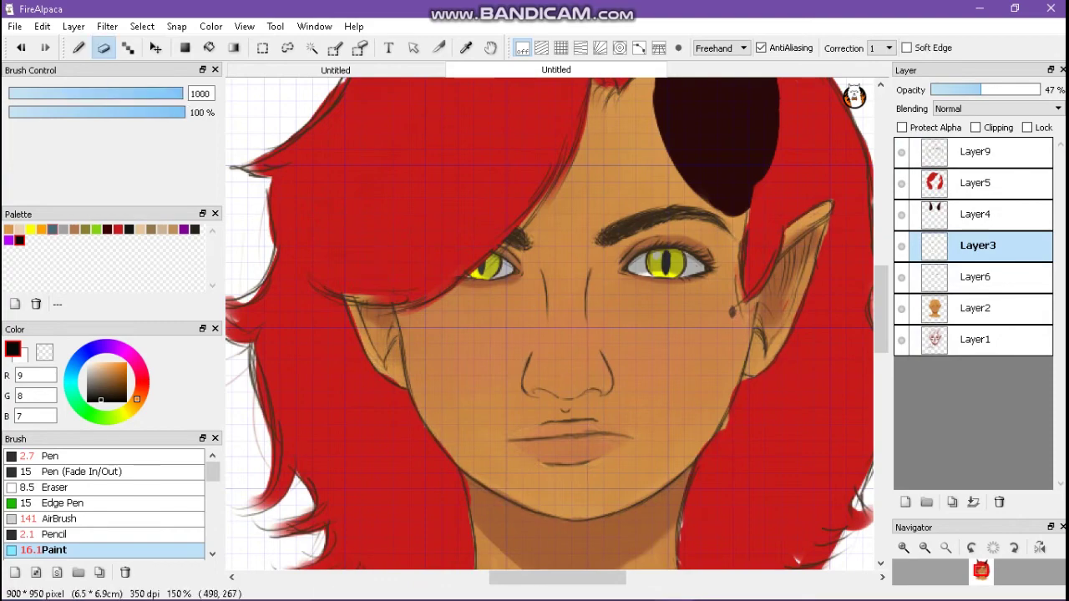
Step: Add white glints to the eyes on Layer3 with the size 2.7 Pen
key("ctrl+minus")
key("b")
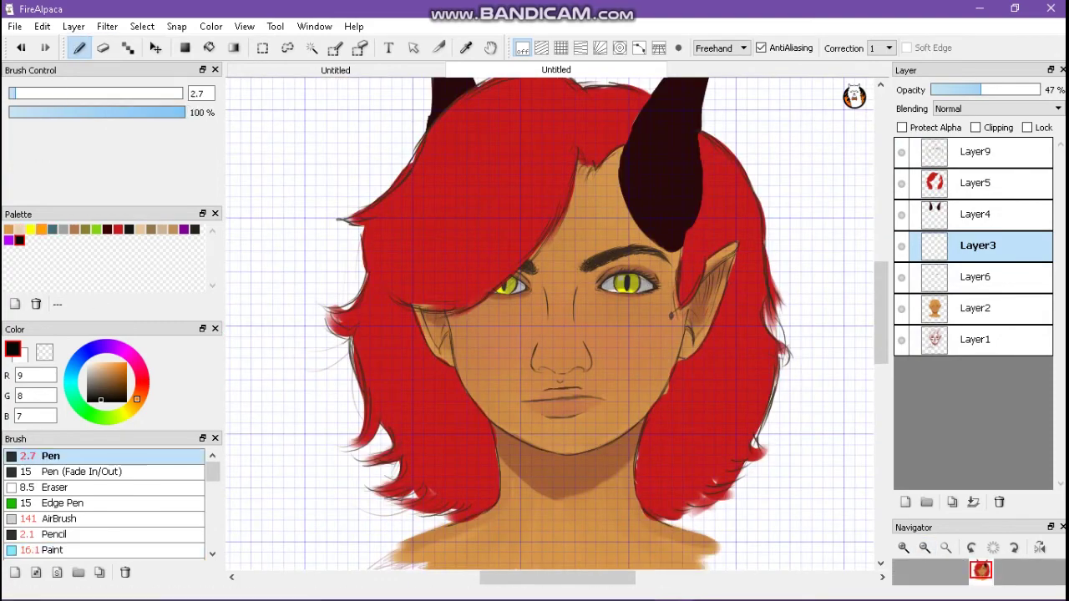
key("x")
Step: Set Layer2's opacity to 95% and hide the Layer1 sketch
left_click(977, 308)
left_click_drag(1042, 91, 1038, 90)
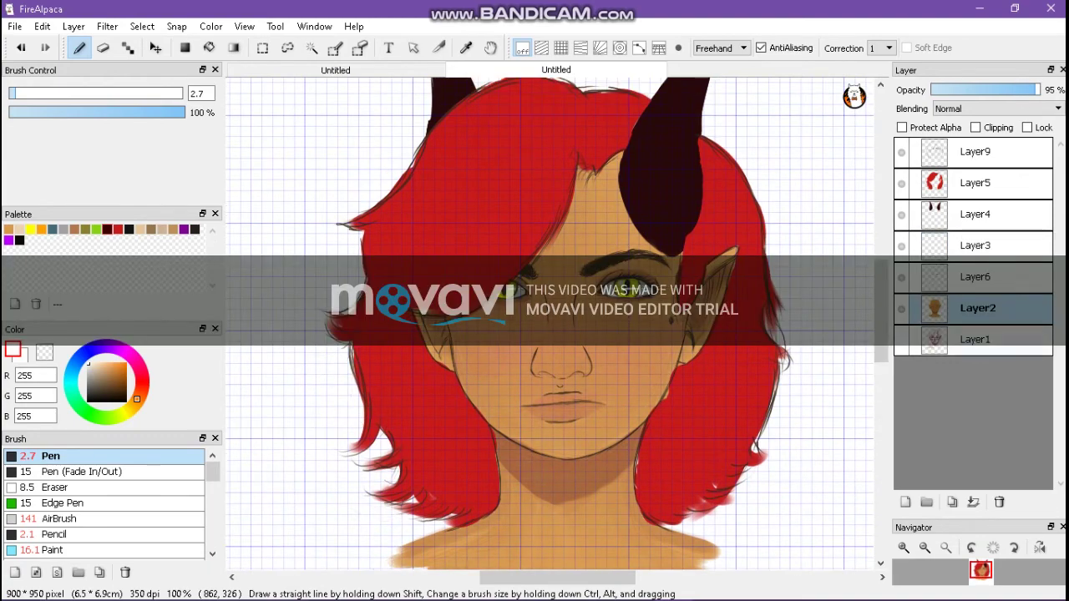
left_click(976, 340)
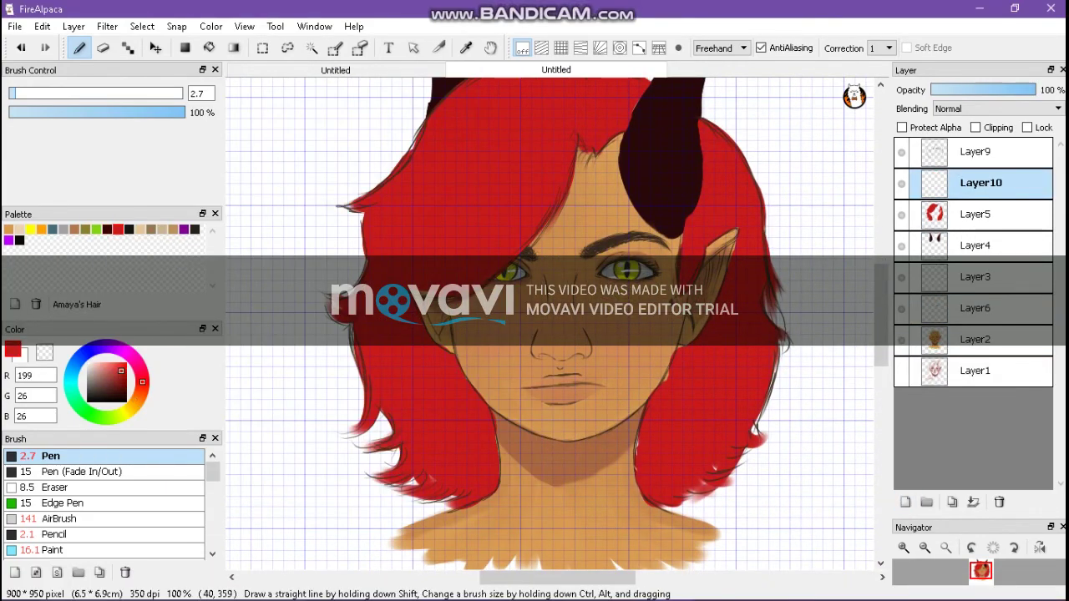
Step: Draw dark red (153, 12, 12) strand lines and flyaways throughout the hair on Layer10 with the Pencil at size 2.1
left_click(59, 519)
left_click(55, 534)
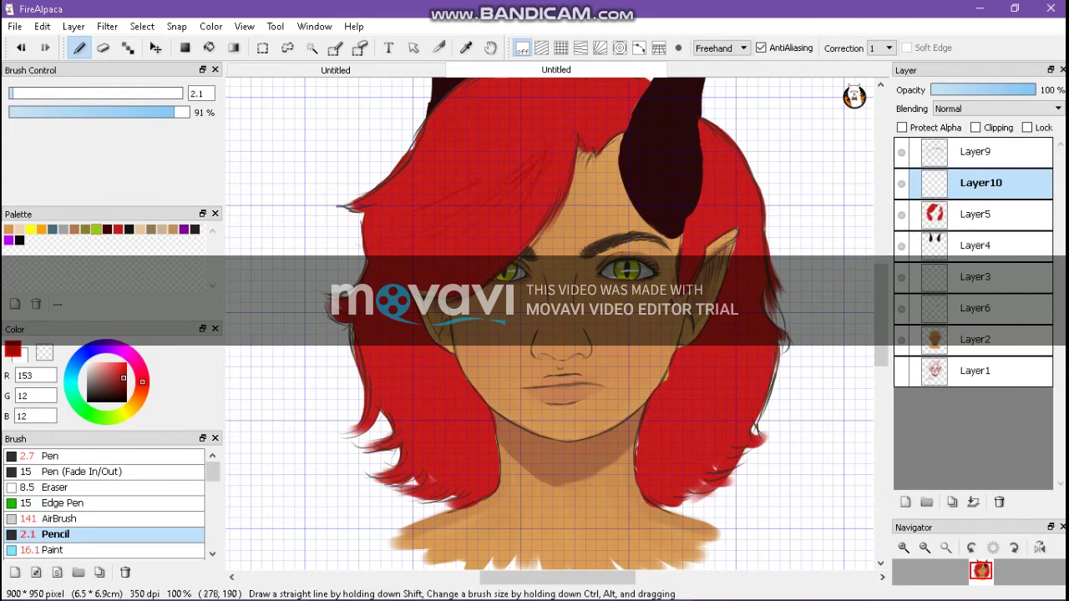
scroll(551, 325, "up", 3)
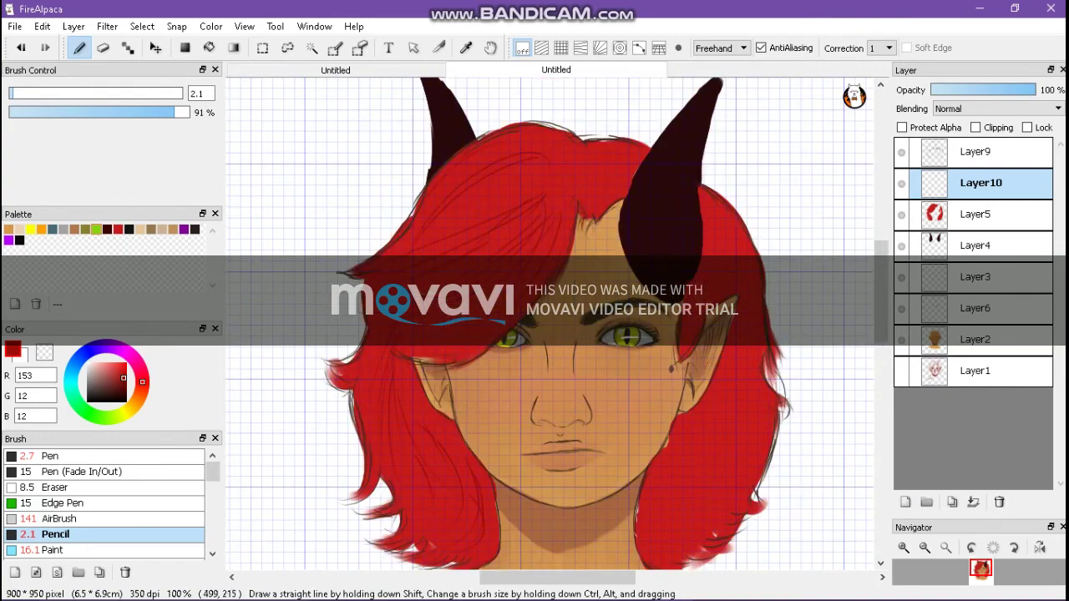
scroll(552, 326, "down", 2)
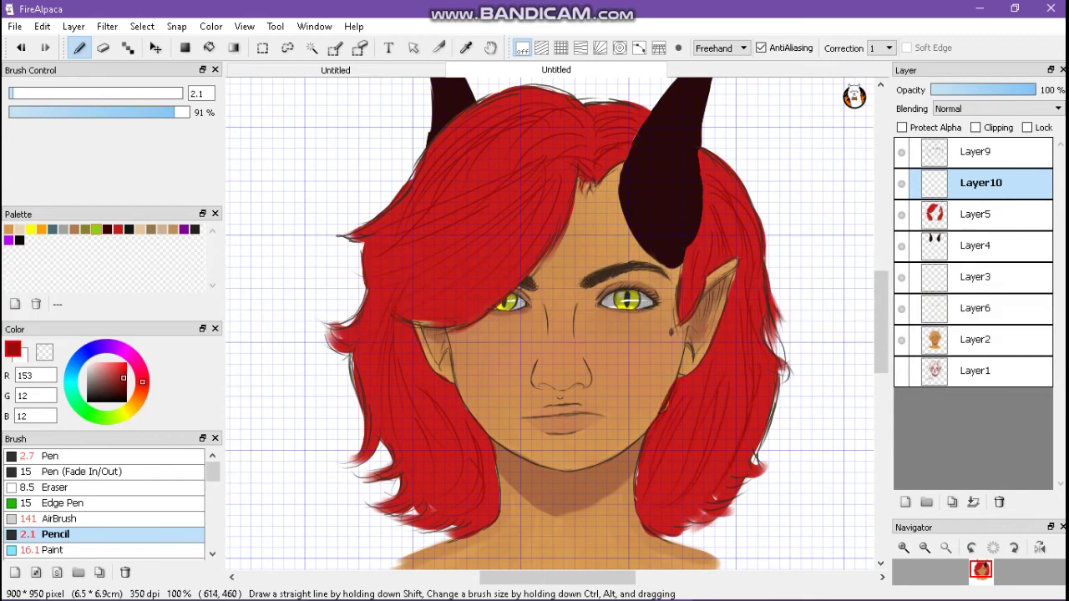
left_click_drag(371, 205, 388, 188)
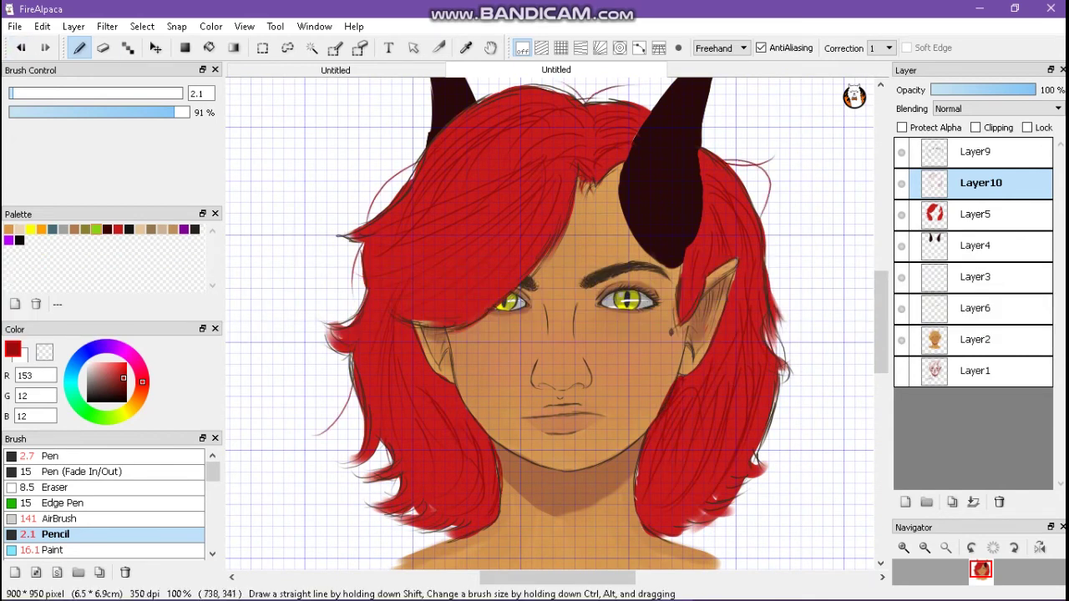
left_click(20, 48)
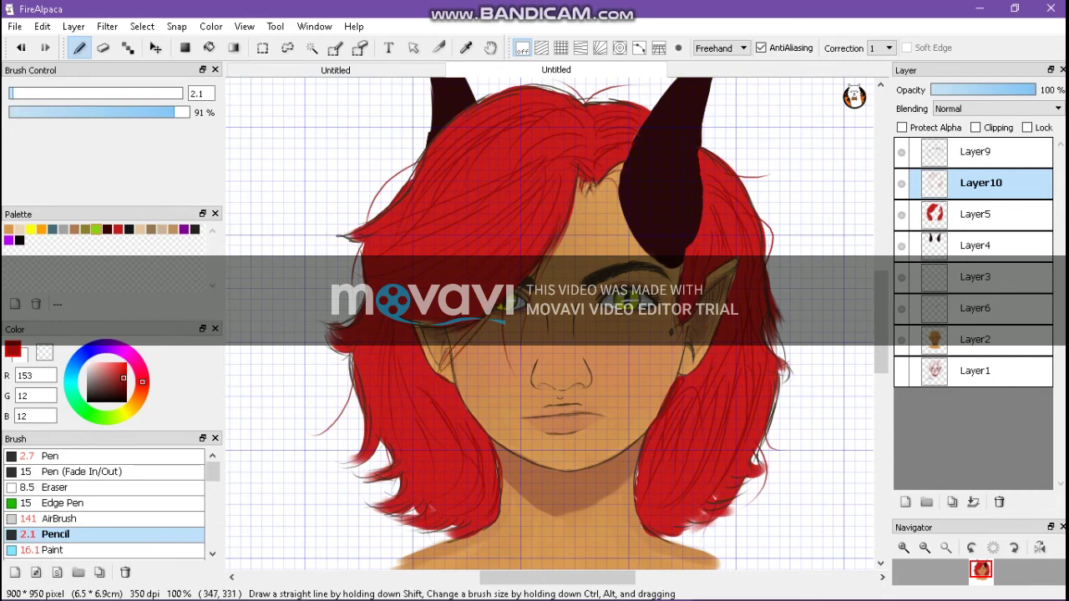
Step: Paint soft dark red (153, 12, 12) shading strands through the hair on Layer10 with the Paint brush at size 6.4, opacity 13%, mixing 2
left_click(59, 519)
left_click(52, 549)
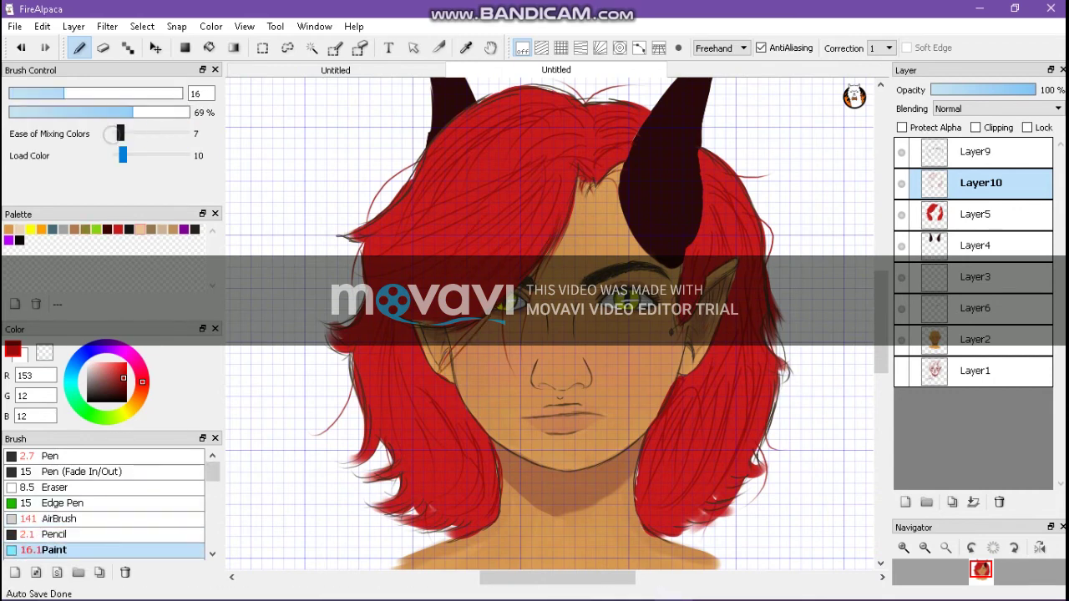
left_click_drag(121, 133, 127, 134)
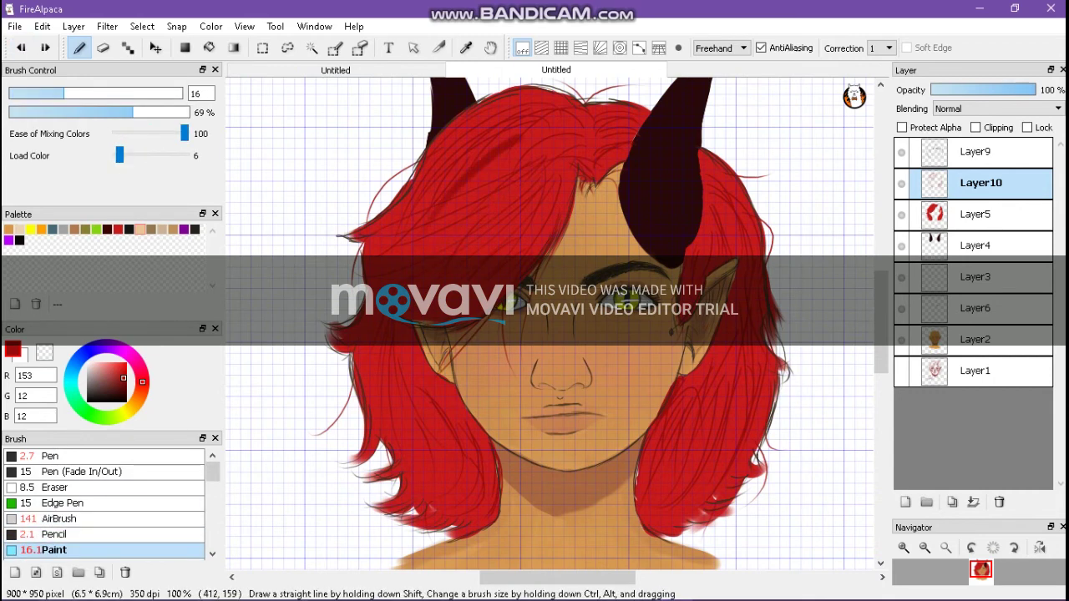
left_click(29, 93)
left_click(32, 112)
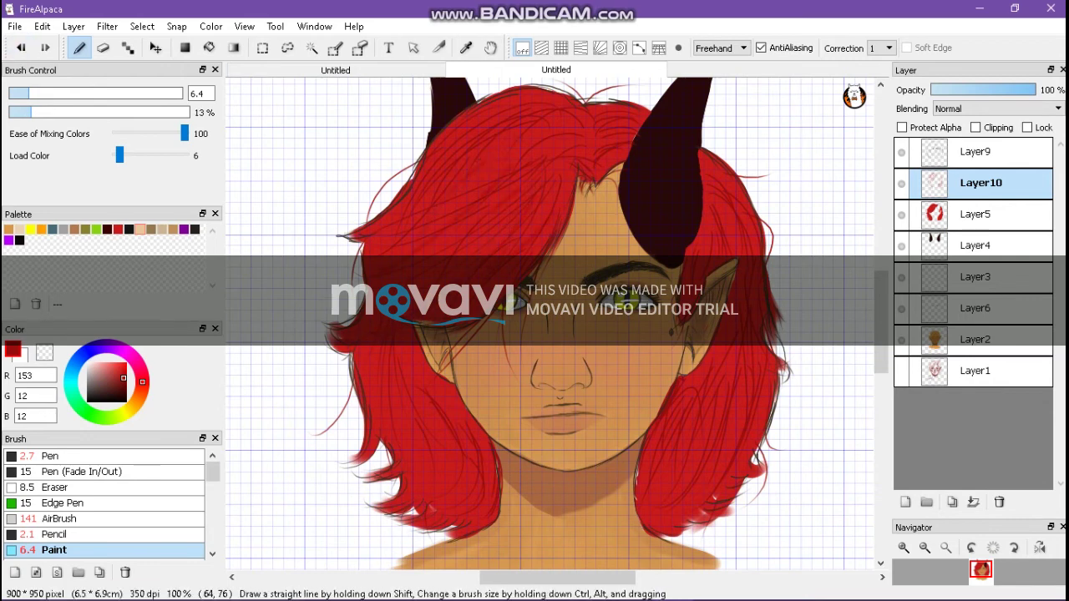
left_click_drag(110, 134, 117, 133)
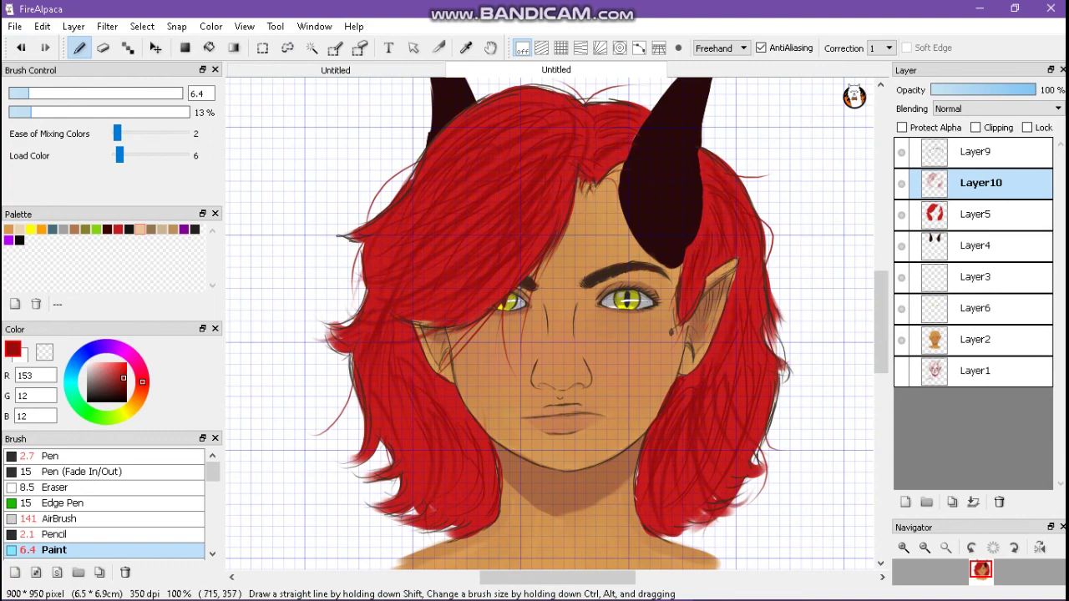
scroll(552, 334, "down", 5)
scroll(551, 334, "up", 5)
Step: Add light red (199, 81, 81) highlight strands to the hair, continuing on a new layer above Layer10, and undo the last stroke
left_click(109, 371)
scroll(552, 334, "down", 1)
left_click(906, 502)
mouse_move(534, 150)
left_mouse_down()
mouse_move(435, 234)
mouse_move(502, 167)
mouse_move(434, 218)
mouse_move(384, 167)
left_mouse_up()
mouse_move(722, 208)
left_mouse_down()
mouse_move(739, 167)
mouse_move(719, 184)
mouse_move(711, 160)
left_mouse_up()
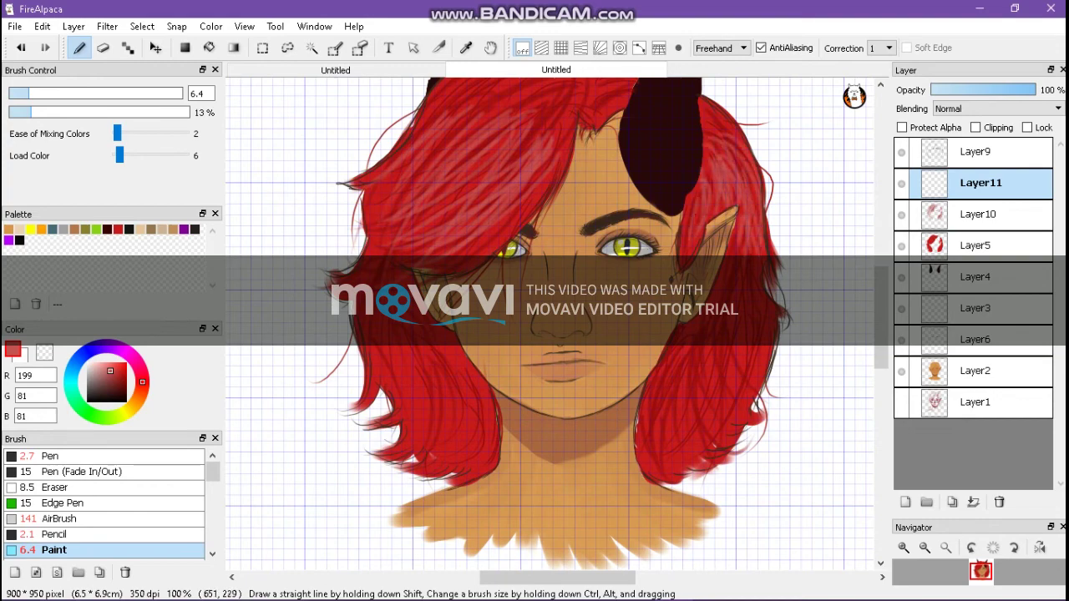
left_click_drag(533, 145, 467, 242)
left_click_drag(485, 125, 401, 199)
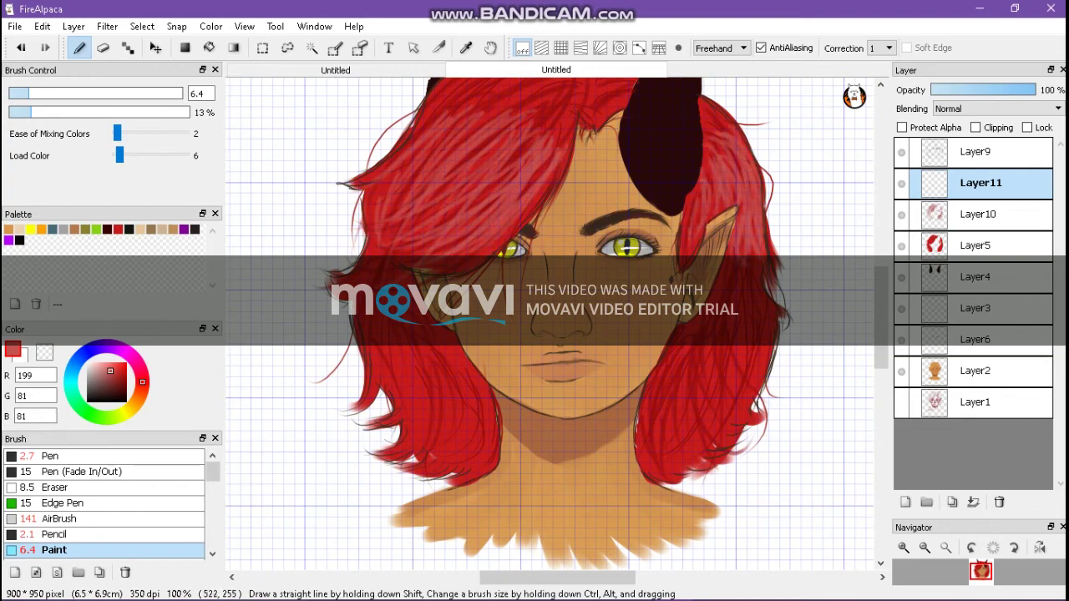
key("ctrl+z")
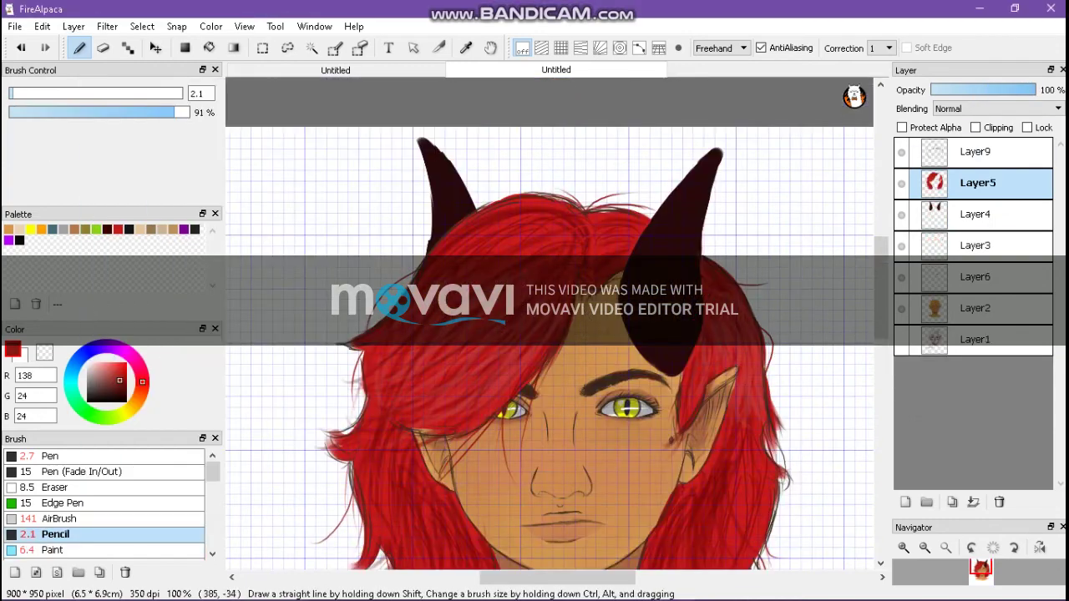
Step: Outline both horns in near-black (20, 19, 19) on Layer9 with the Pencil at size 2.1
left_click(129, 229)
left_click(977, 213)
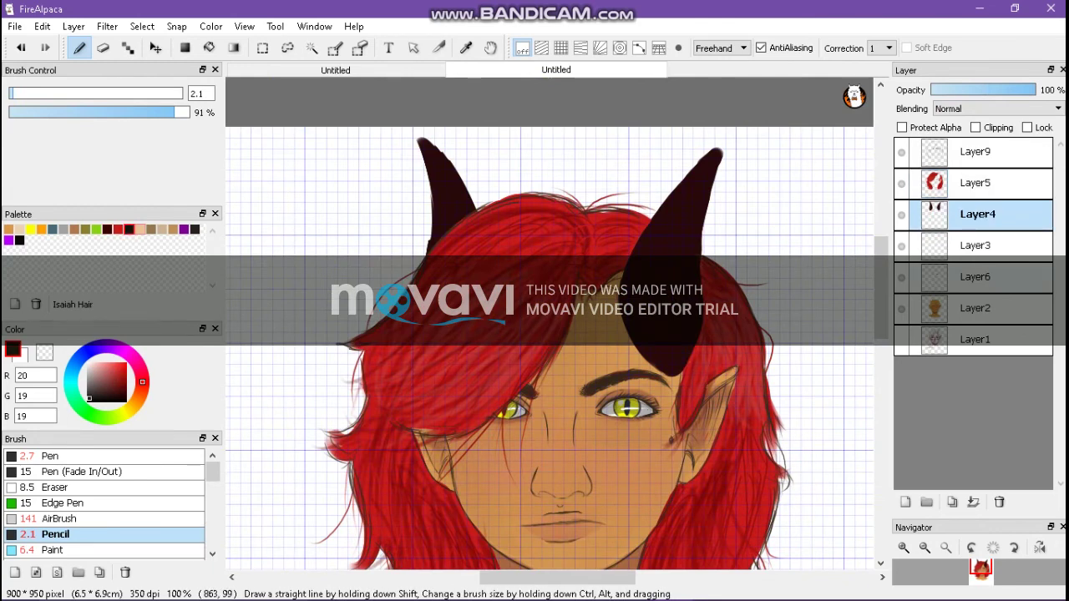
left_click(978, 151)
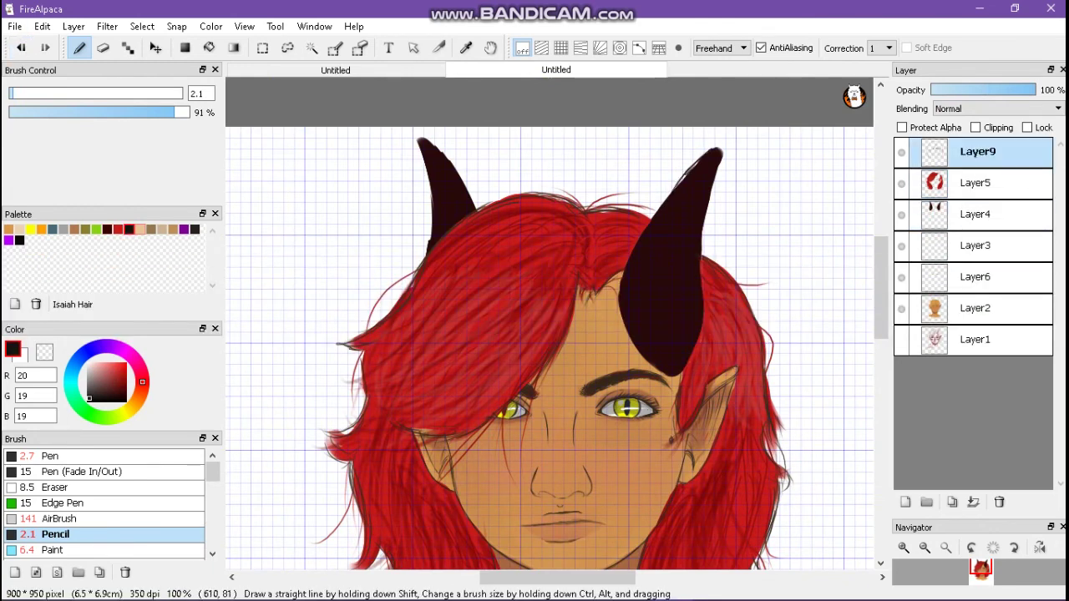
left_click_drag(636, 346, 671, 378)
left_click_drag(720, 149, 707, 231)
left_click_drag(705, 306, 699, 350)
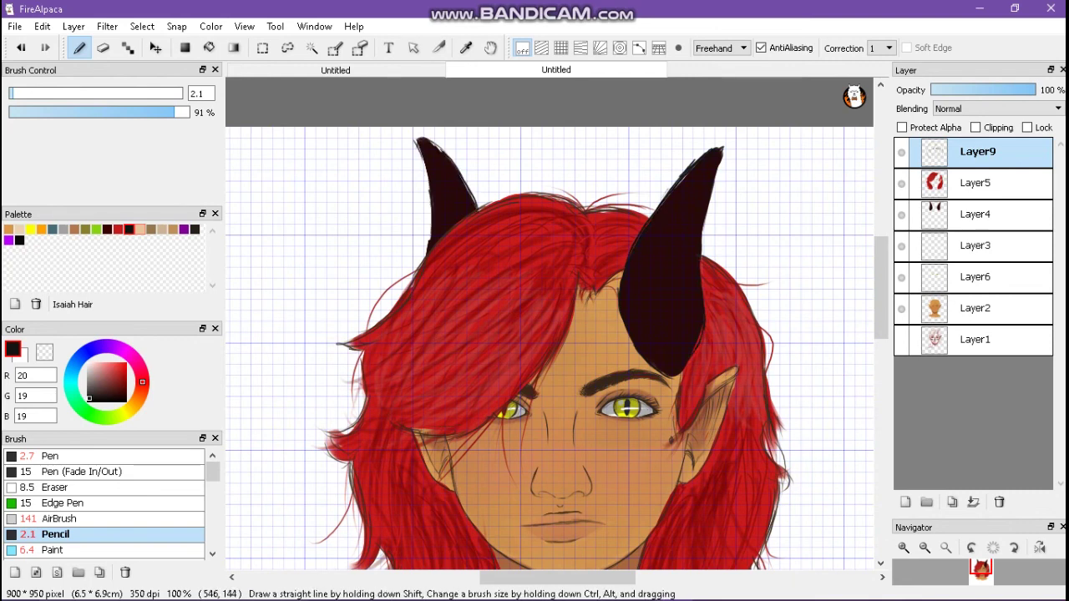
left_click_drag(665, 199, 680, 179)
left_click_drag(643, 227, 679, 179)
left_click_drag(618, 294, 621, 272)
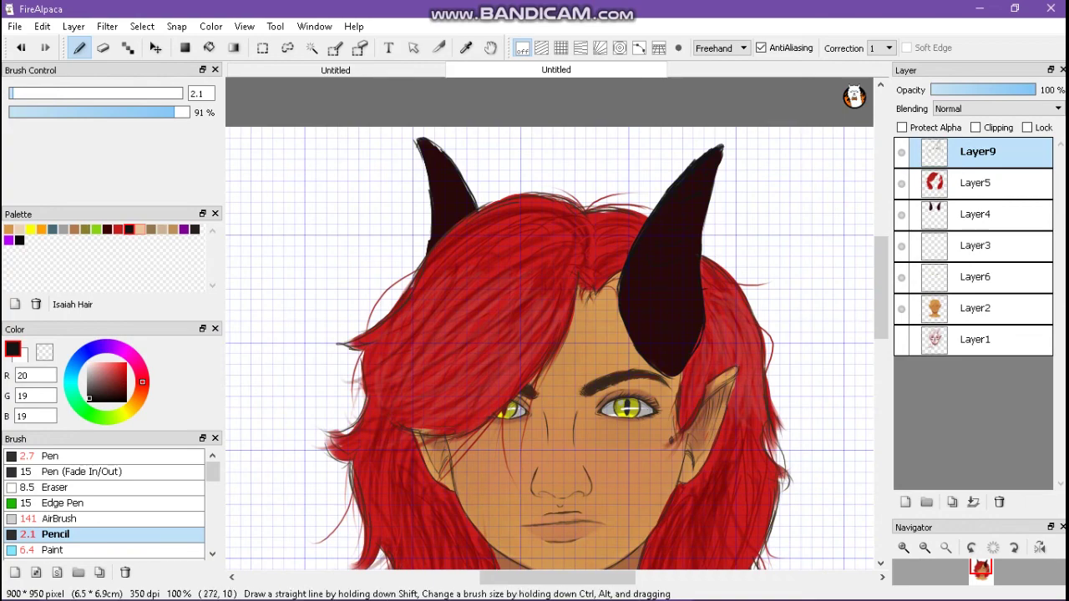
key("e")
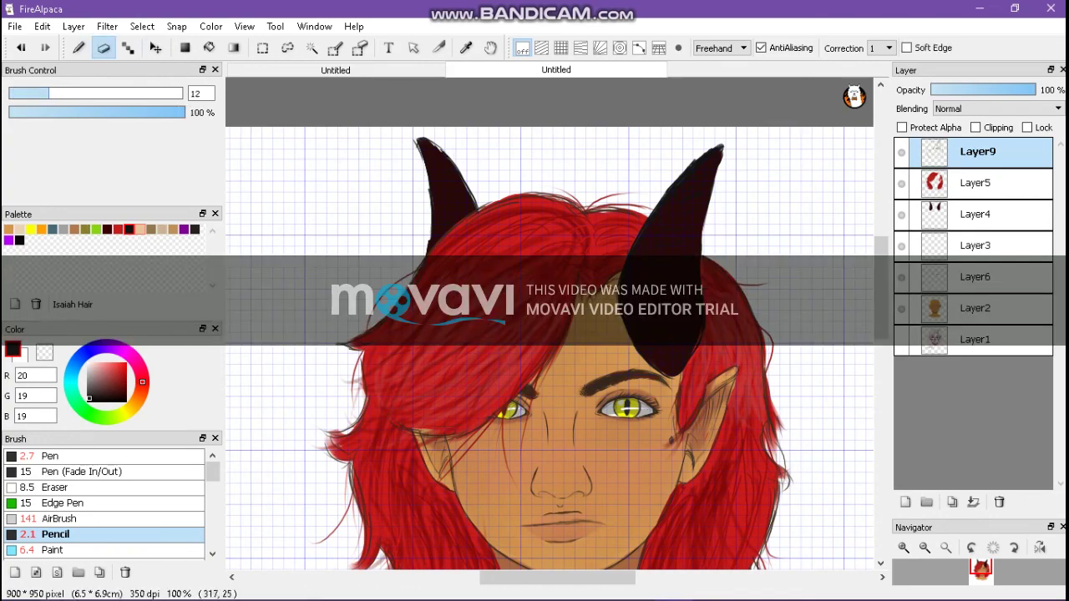
Step: Shade the horns on Layer4 with the Paint brush, using dark red (31, 10, 10) at size 6.4 and dusty red (164, 90, 90) at size 30
scroll(549, 324, "down", 3)
left_click(977, 214)
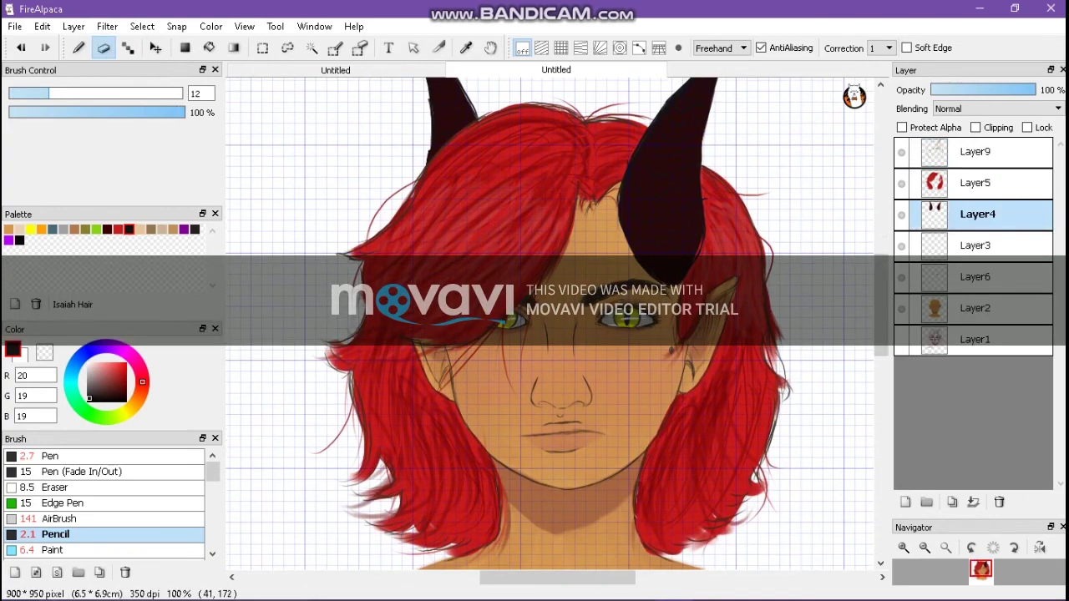
left_click(54, 549)
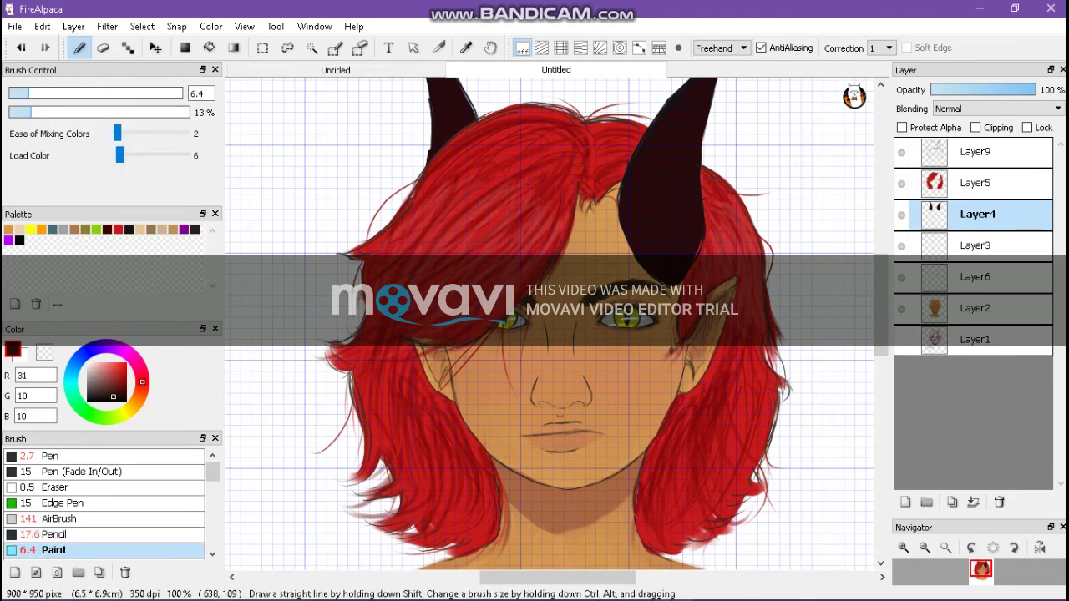
scroll(549, 324, "up", 3)
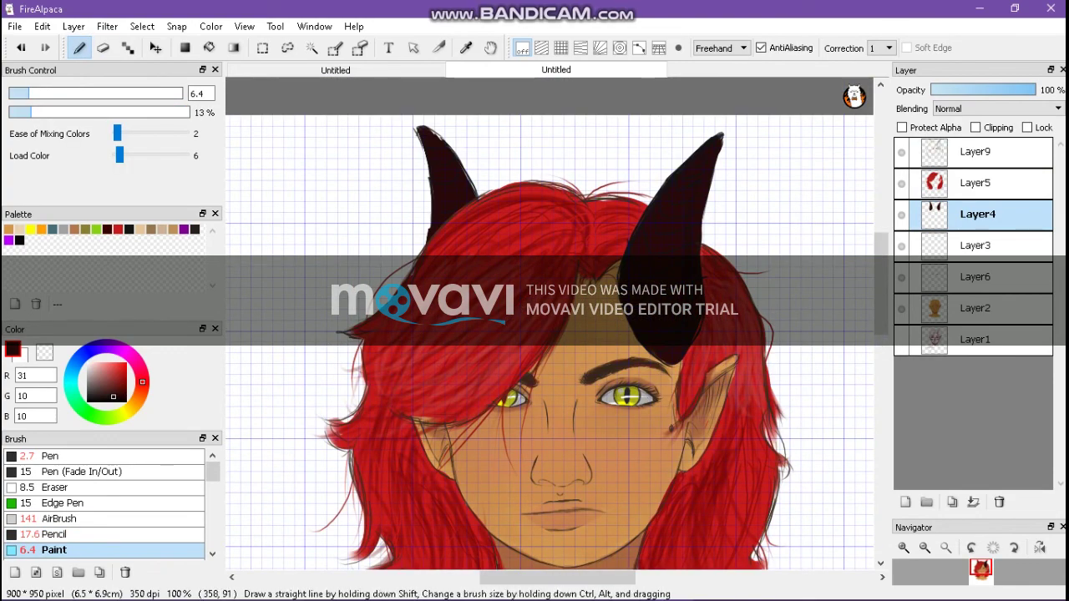
left_click_drag(19, 92, 106, 93)
left_click(75, 230)
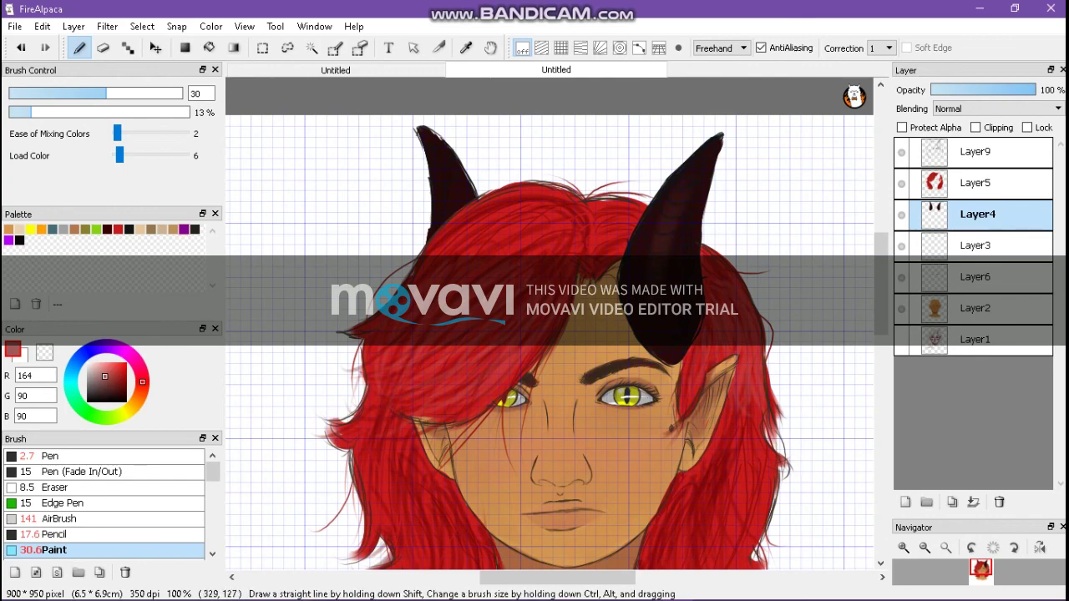
scroll(549, 324, "up", 1)
scroll(549, 324, "down", 7)
Step: Merge the Layer5 hair down through Layer4, Layer3 and Layer6 into Layer2
left_click(975, 182)
left_click(974, 502)
left_click(973, 502)
left_click(973, 502)
left_click(973, 502)
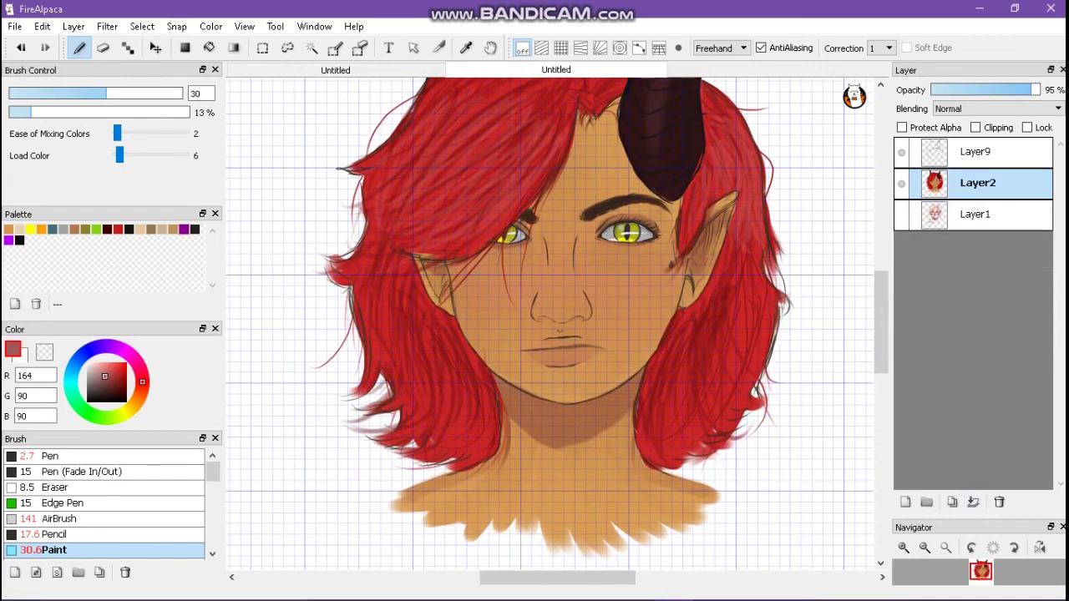
Step: Toggle the visibility of the Layer1 sketch and the merged Layer2 to compare them
scroll(549, 324, "up", 2)
left_click(977, 214)
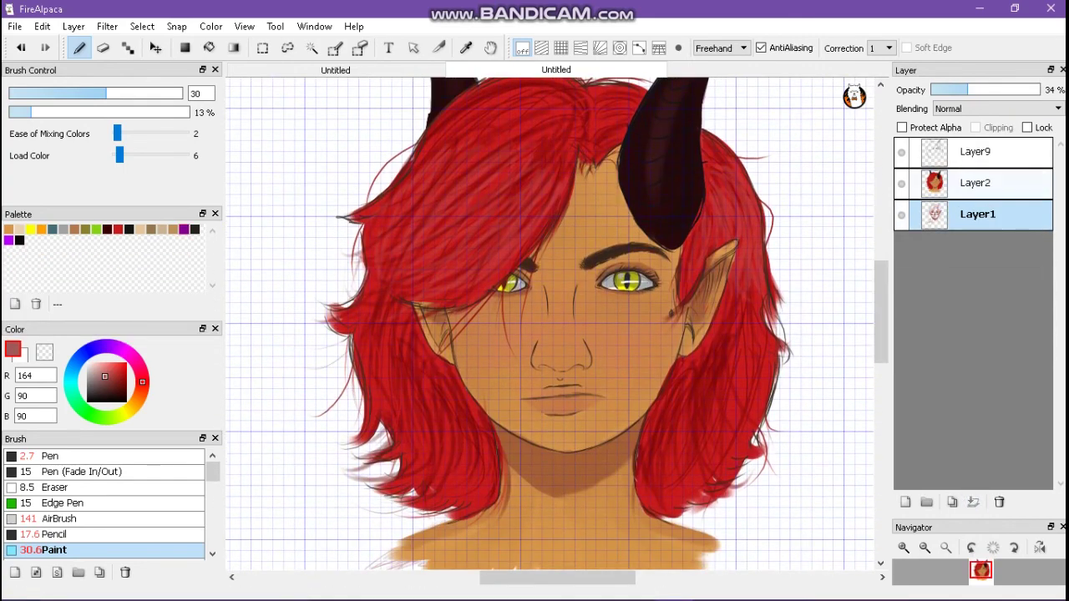
left_click(901, 182)
left_click(901, 214)
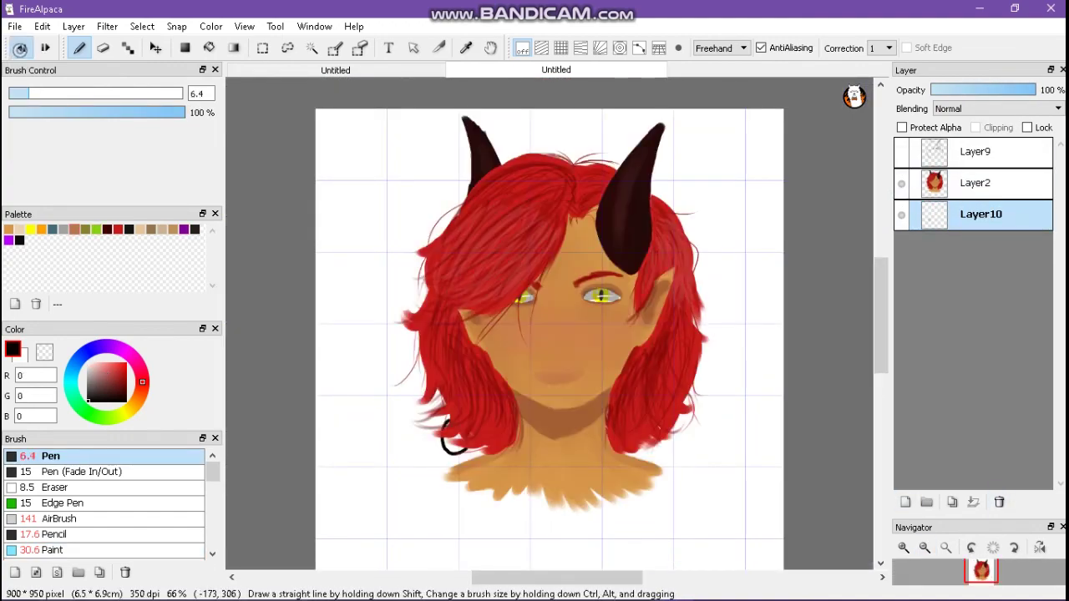
left_click_drag(449, 532, 451, 558)
left_click_drag(458, 539, 457, 558)
left_click_drag(458, 543, 471, 541)
mouse_move(487, 532)
left_mouse_down()
mouse_move(524, 537)
mouse_move(595, 543)
left_mouse_up()
key("ctrl+z")
key("ctrl+z")
key("ctrl+z")
key("ctrl+z")
key("ctrl+z")
key("ctrl+z")
key("ctrl+z")
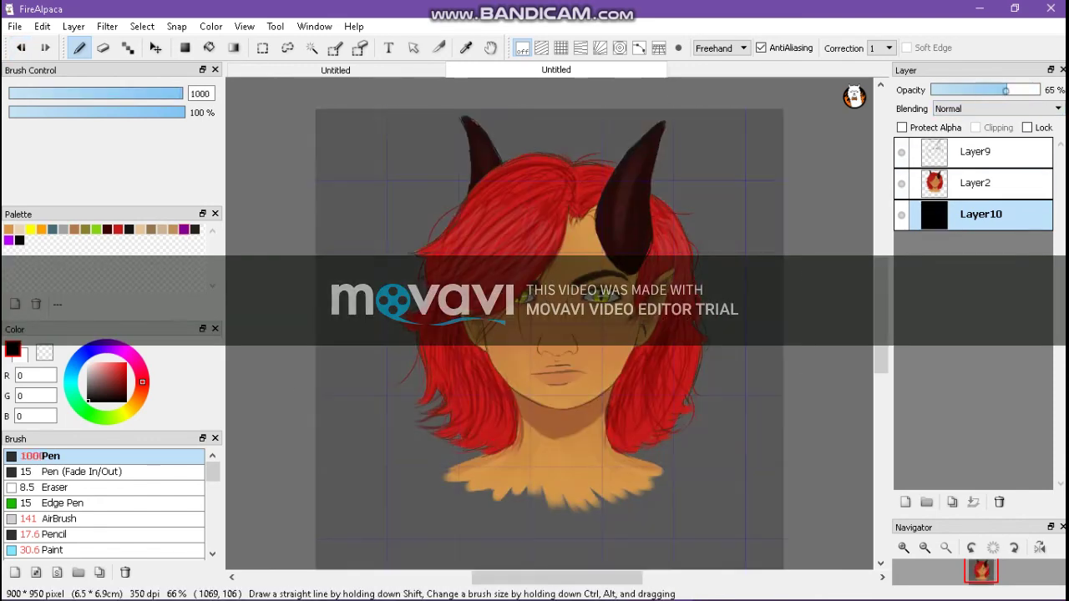
Step: Paint pale skin-tone (231, 195, 154) highlights on the face on Layer2 with the Paint brush at size 30, and undo the last strokes
left_click(977, 183)
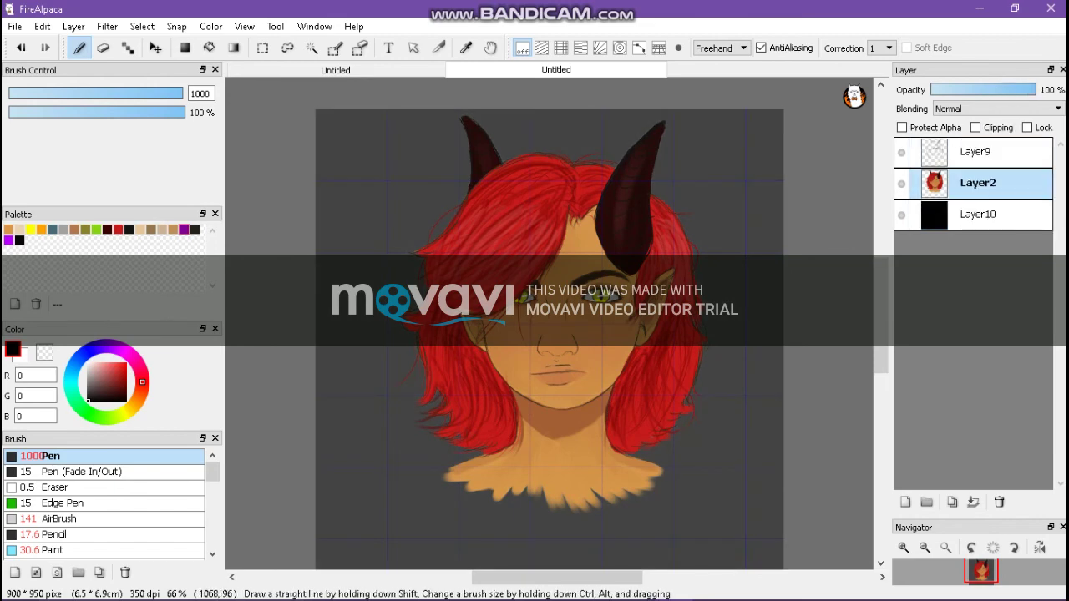
left_click(139, 230)
left_click(50, 549)
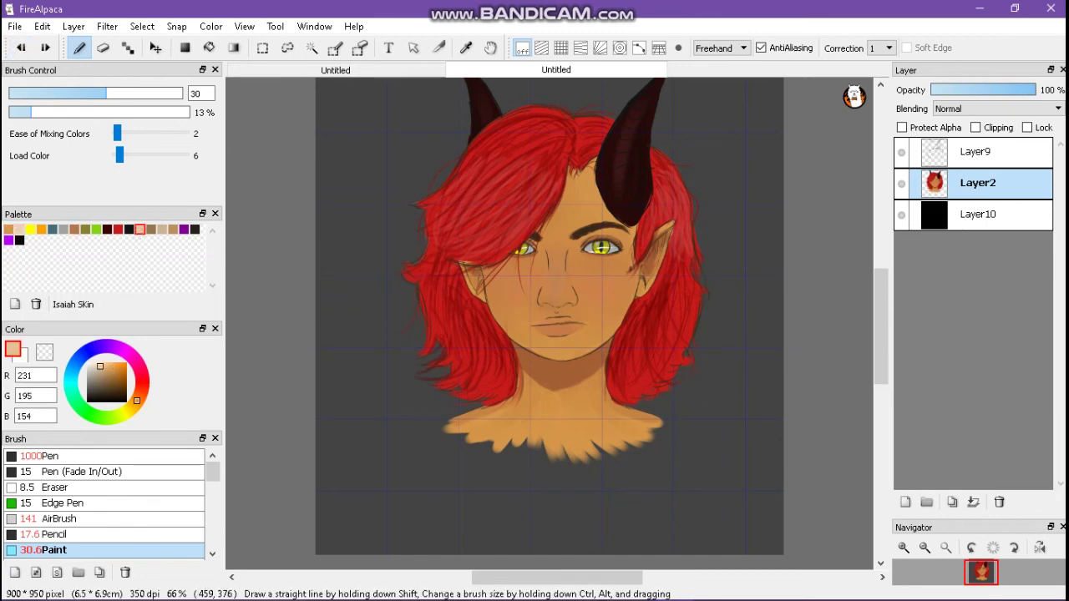
scroll(871, 197, "down", 2)
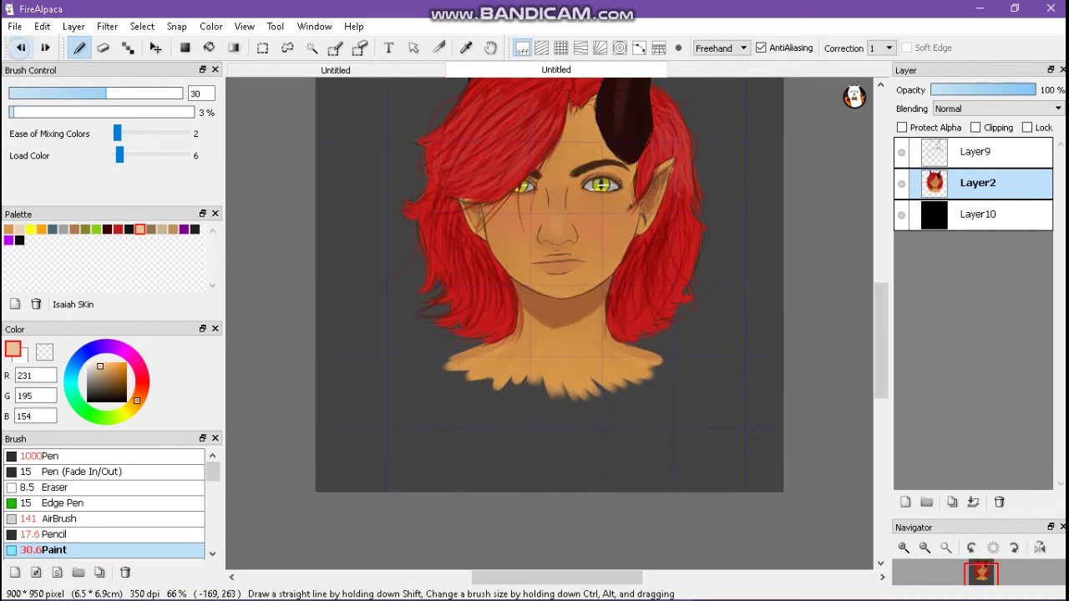
left_click(21, 47)
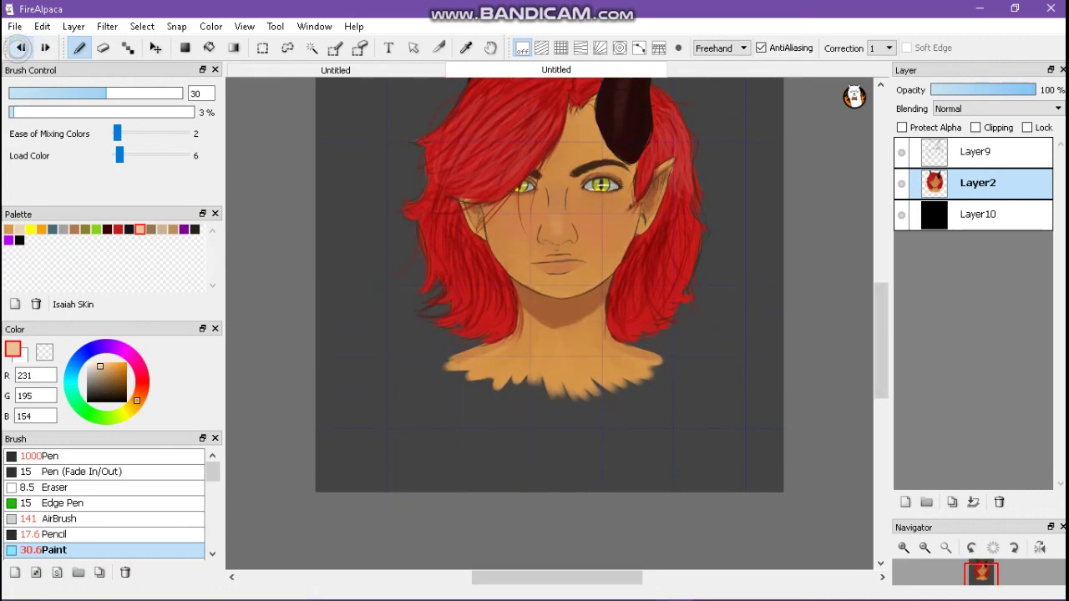
left_click(21, 47)
Step: Refine the skin shading on Layer2 with the Paint brush at 3% opacity, using tan (216, 151, 75) and brown (108, 62, 31) at size 9.6
left_click(19, 112)
left_click(11, 112)
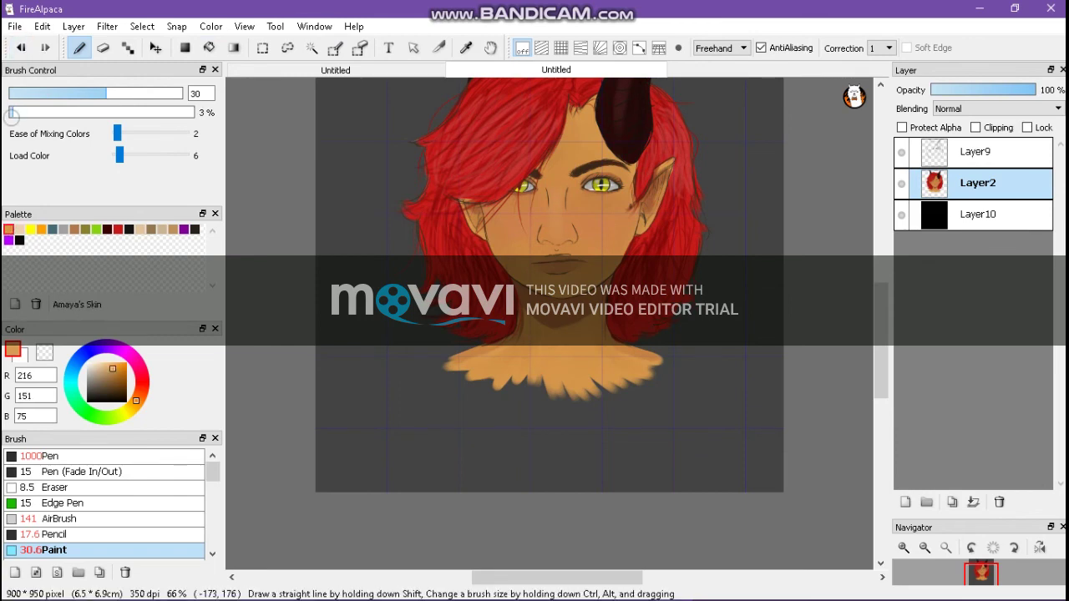
left_click(74, 229)
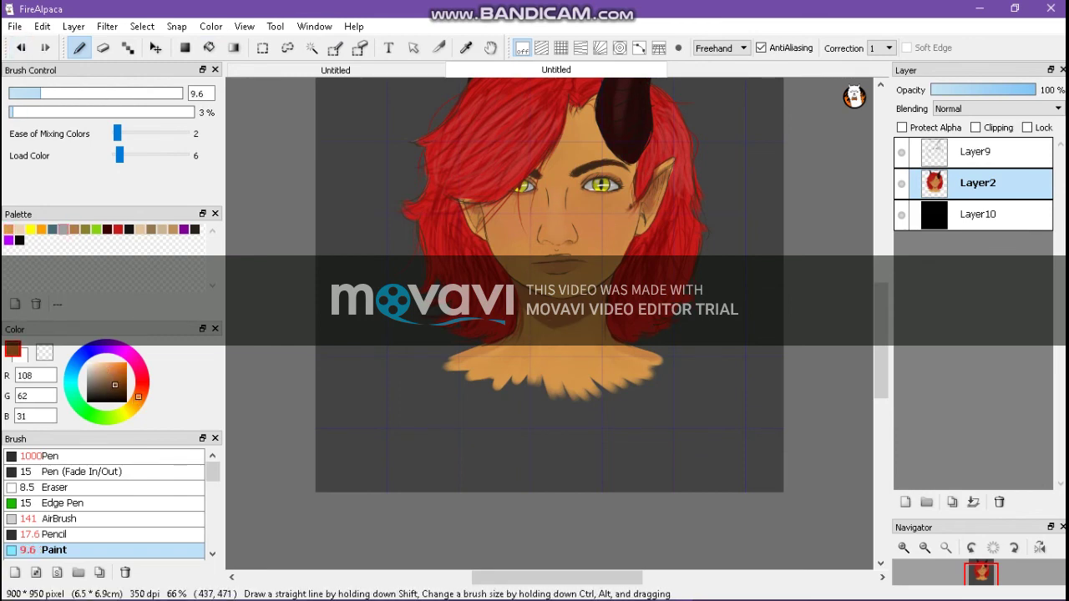
left_click(9, 229)
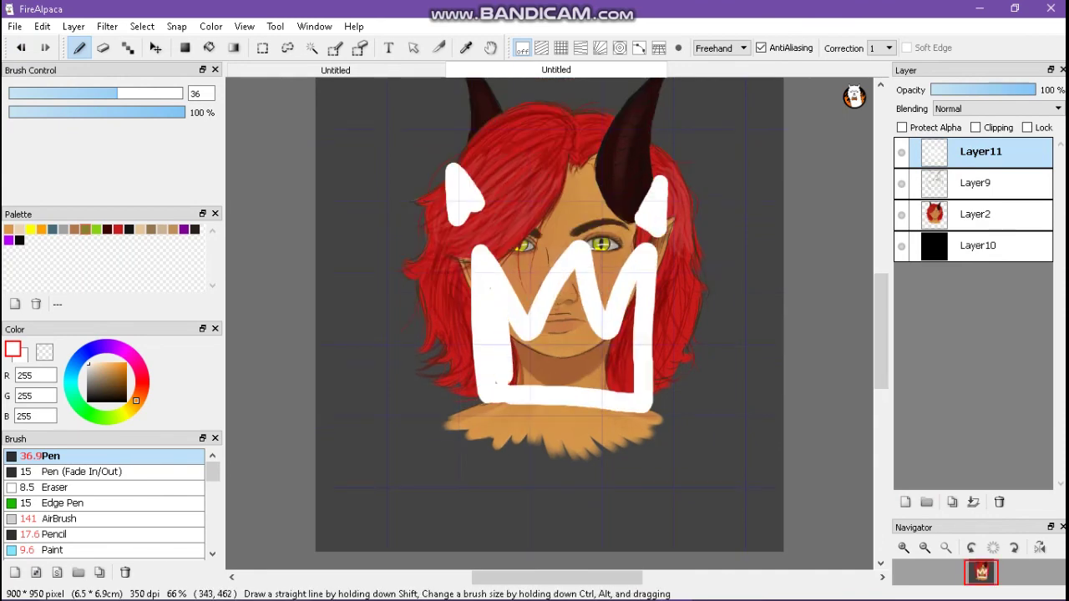
Step: Finish the white watermark on Layer11 with the size 36 Pen at 8% layer opacity, and add a size 4 signature on a new layer
left_click_drag(626, 489, 615, 455)
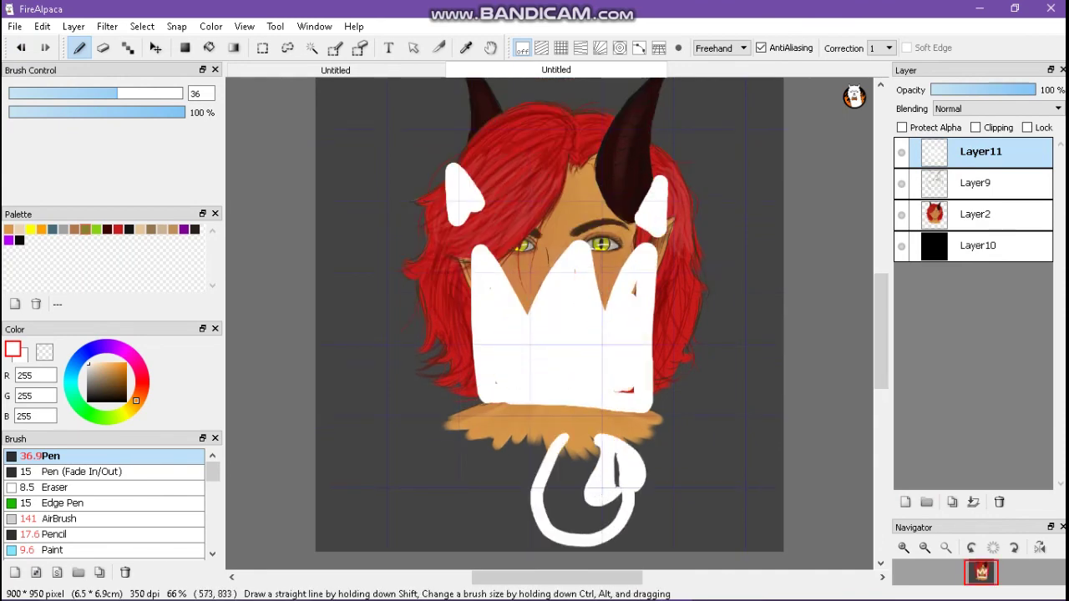
left_click(901, 151)
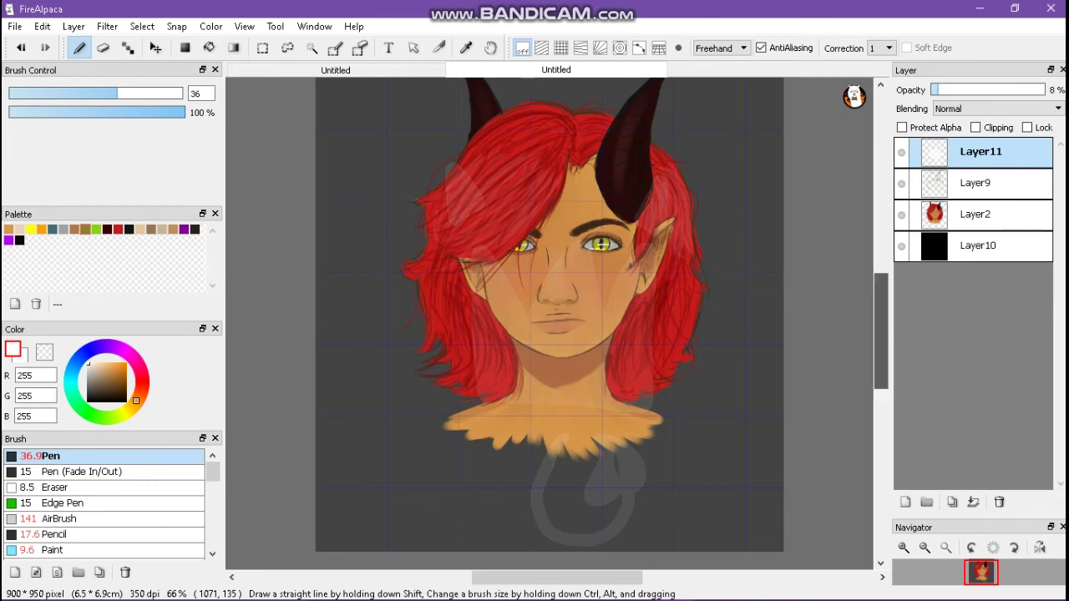
left_click(906, 502)
left_click_drag(635, 492, 610, 492)
left_click(901, 183)
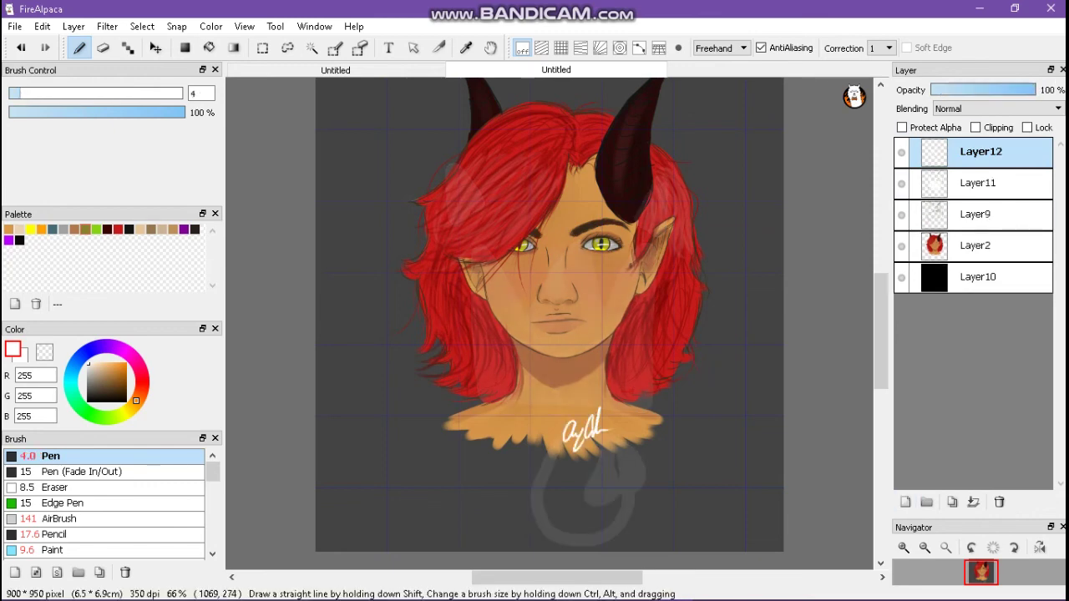
Step: Set Layer11's opacity to 4% and handwrite THANKS in white below the portrait on a new layer with the size 4 Pen
left_click(978, 183)
left_click_drag(1036, 89, 937, 90)
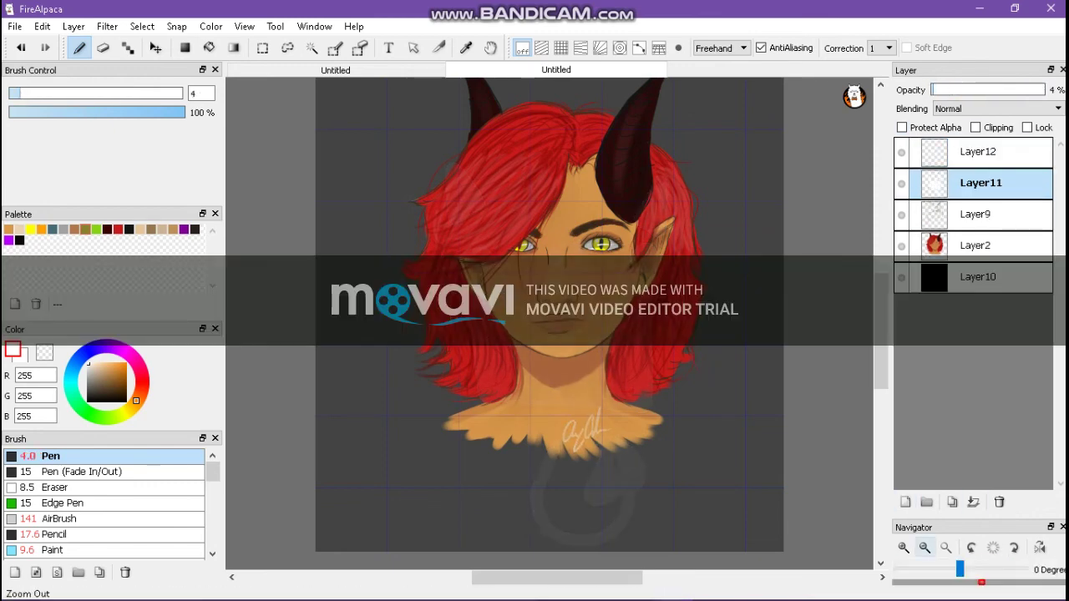
key("ctrl+shift+n")
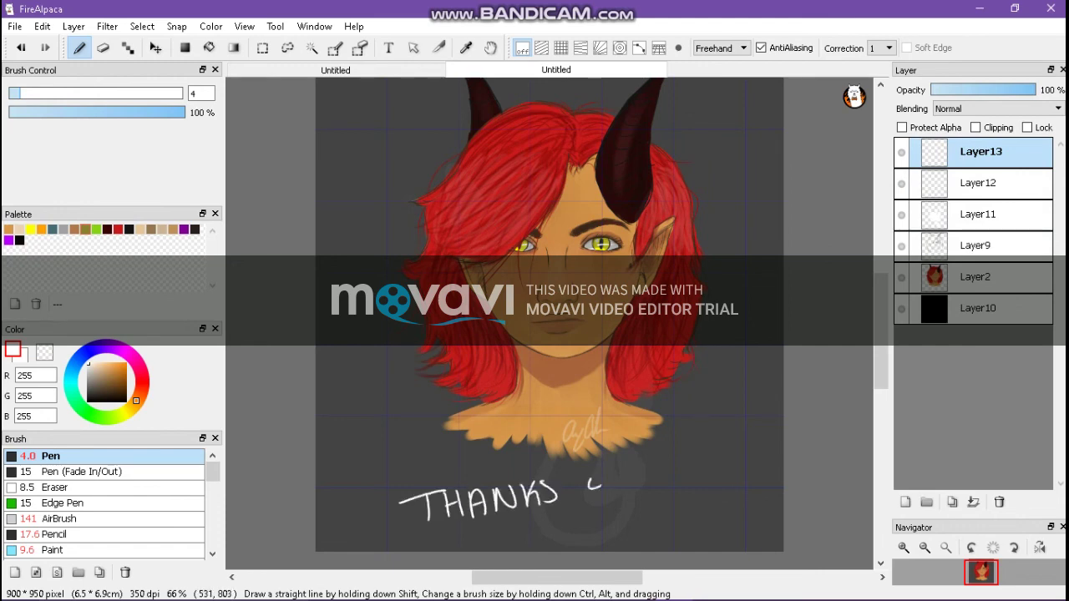